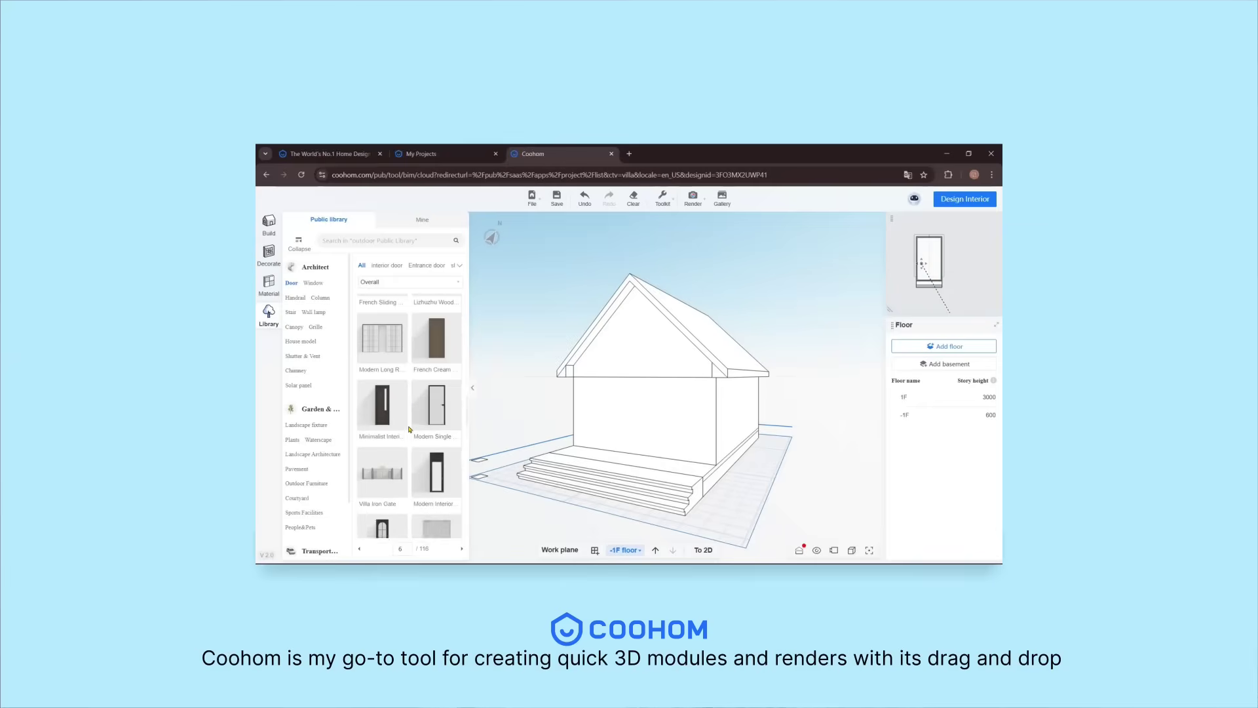
pyautogui.scroll(-4, 409, 429)
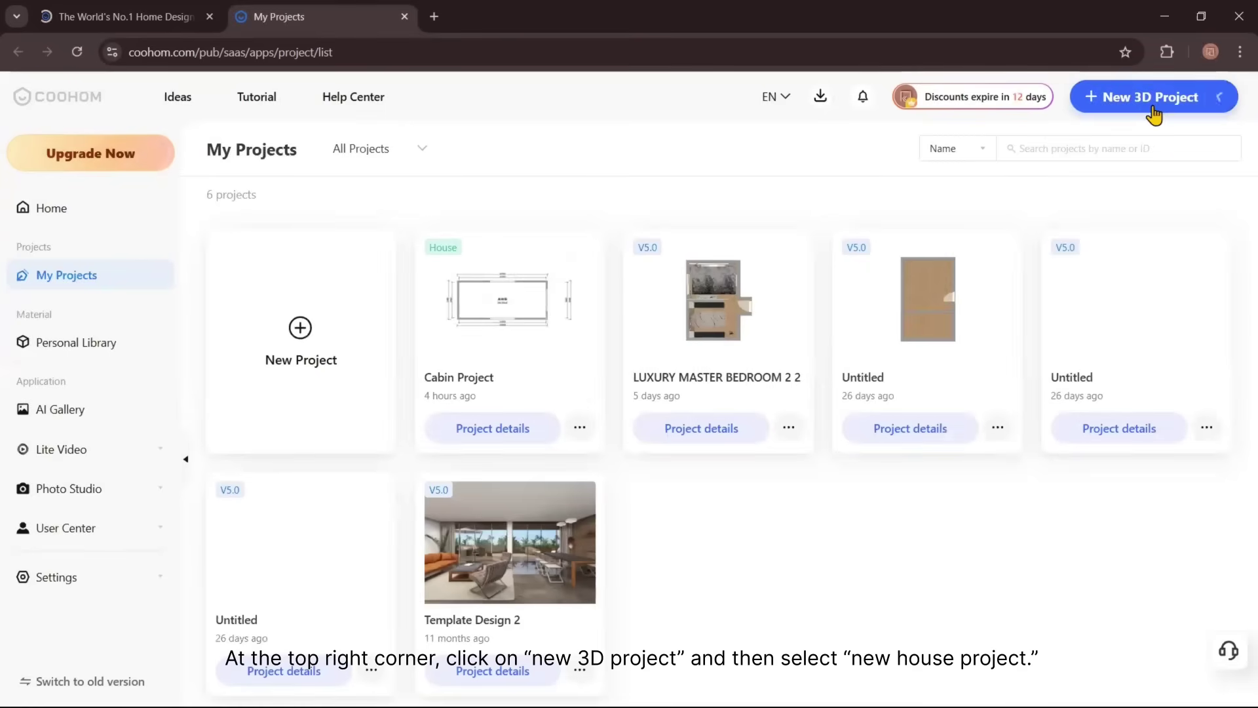
# - Create a new house project and dismiss the welcome dialog to reach the empty workspace
pyautogui.moveTo(1152, 106)
pyautogui.click(1094, 222)
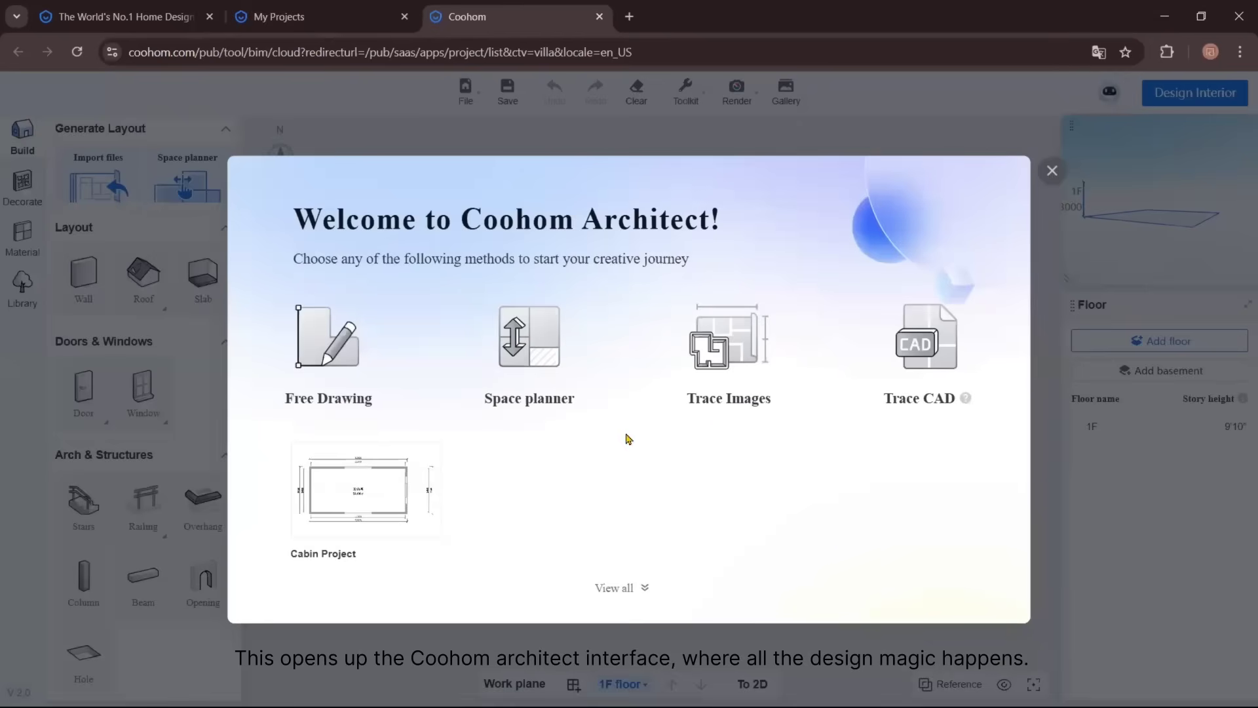
pyautogui.click(1052, 171)
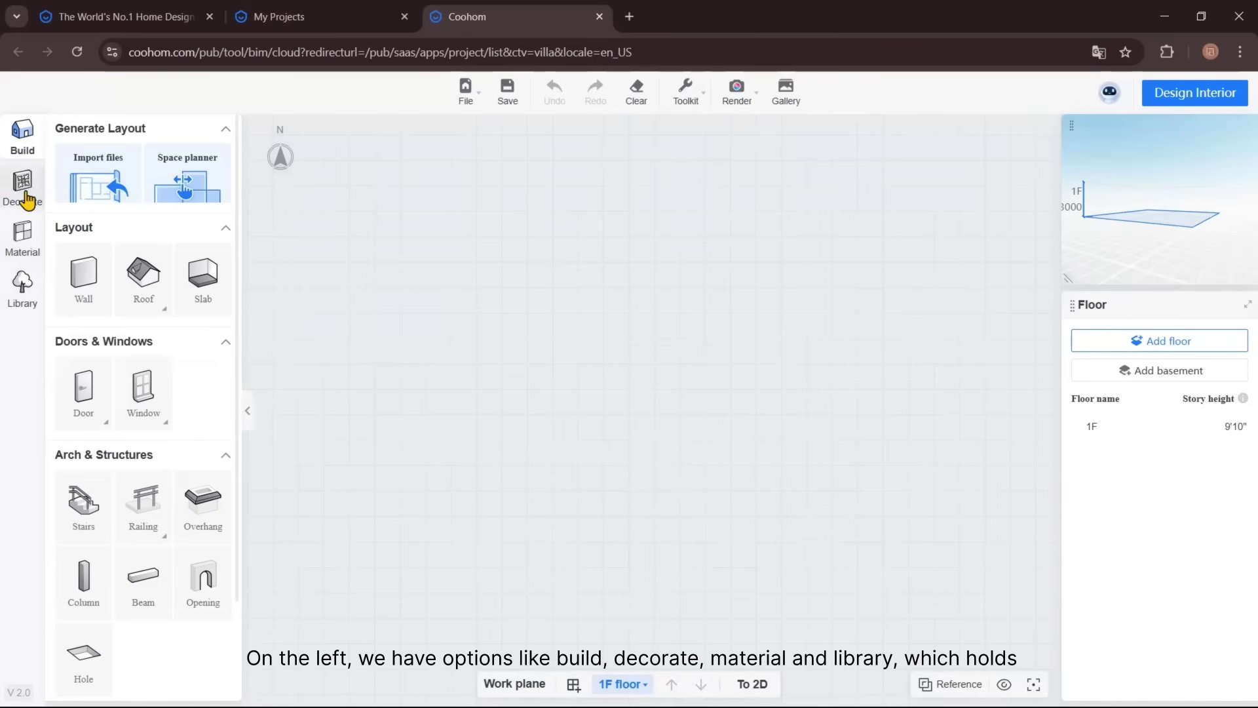
# - Look through the public library's door models, the file, toolkit and render commands, and the 3D floor preview
pyautogui.click(22, 285)
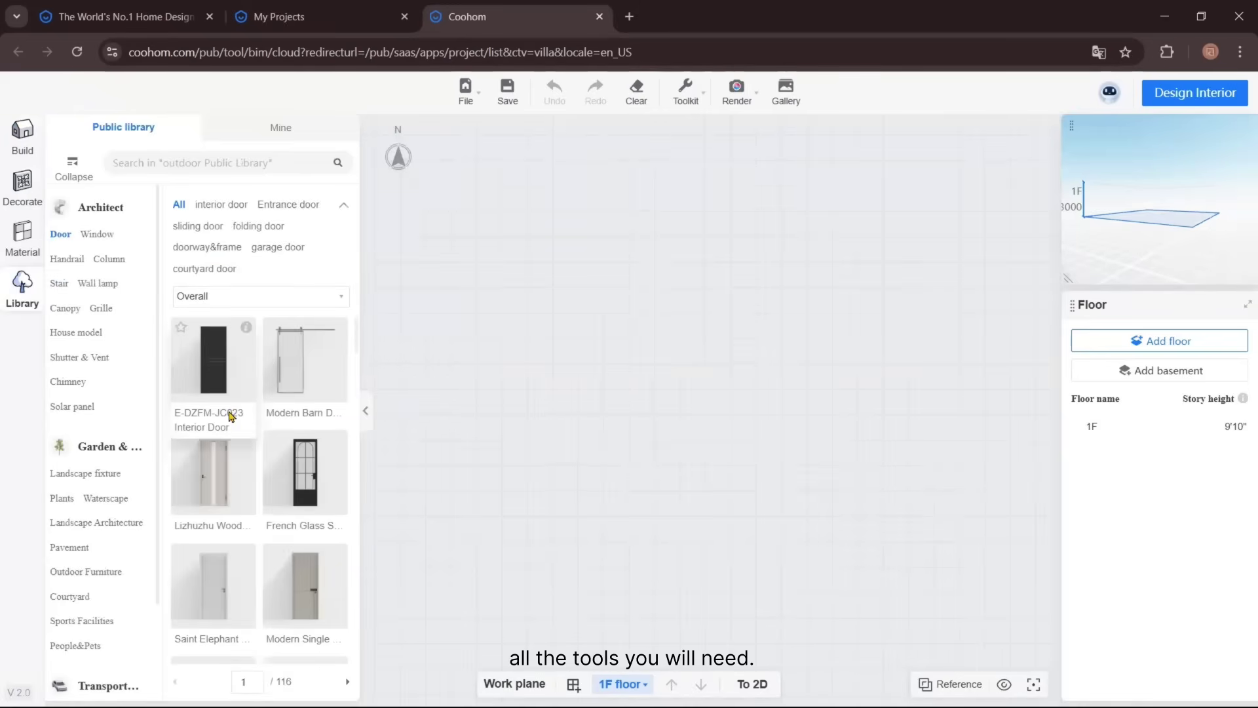
pyautogui.scroll(-10, 227, 414)
pyautogui.scroll(-5, 228, 414)
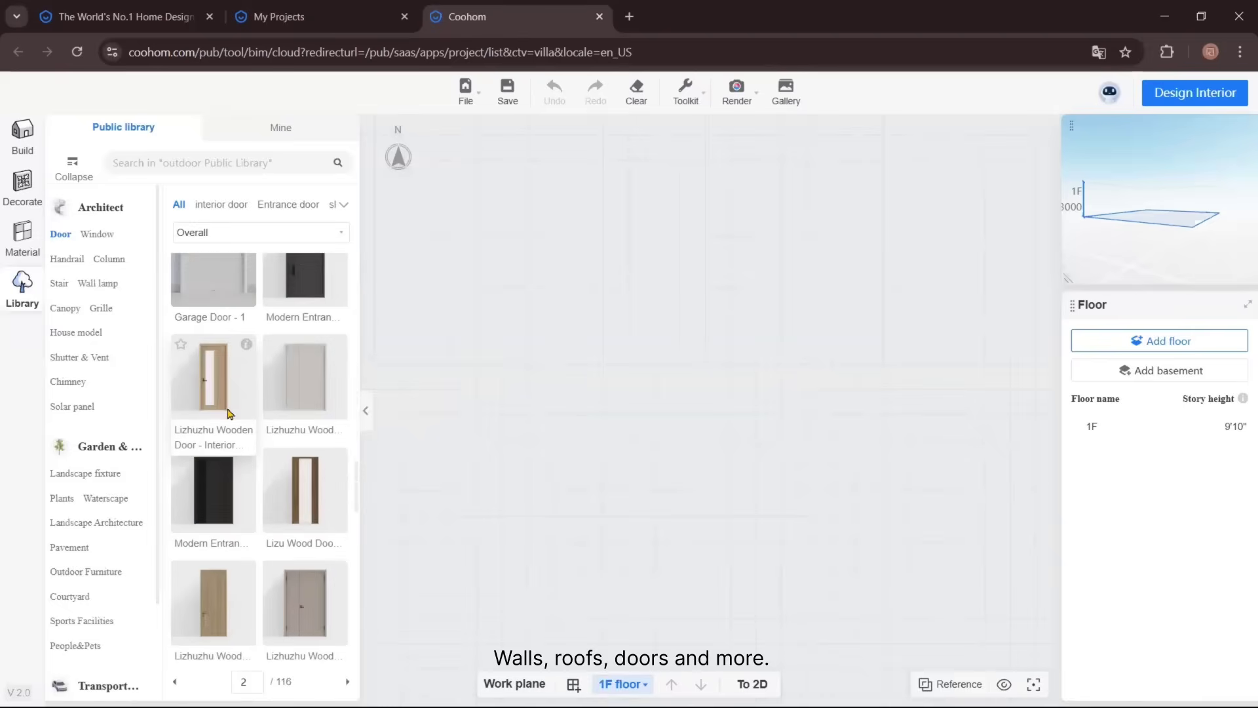
pyautogui.click(365, 410)
pyautogui.click(467, 91)
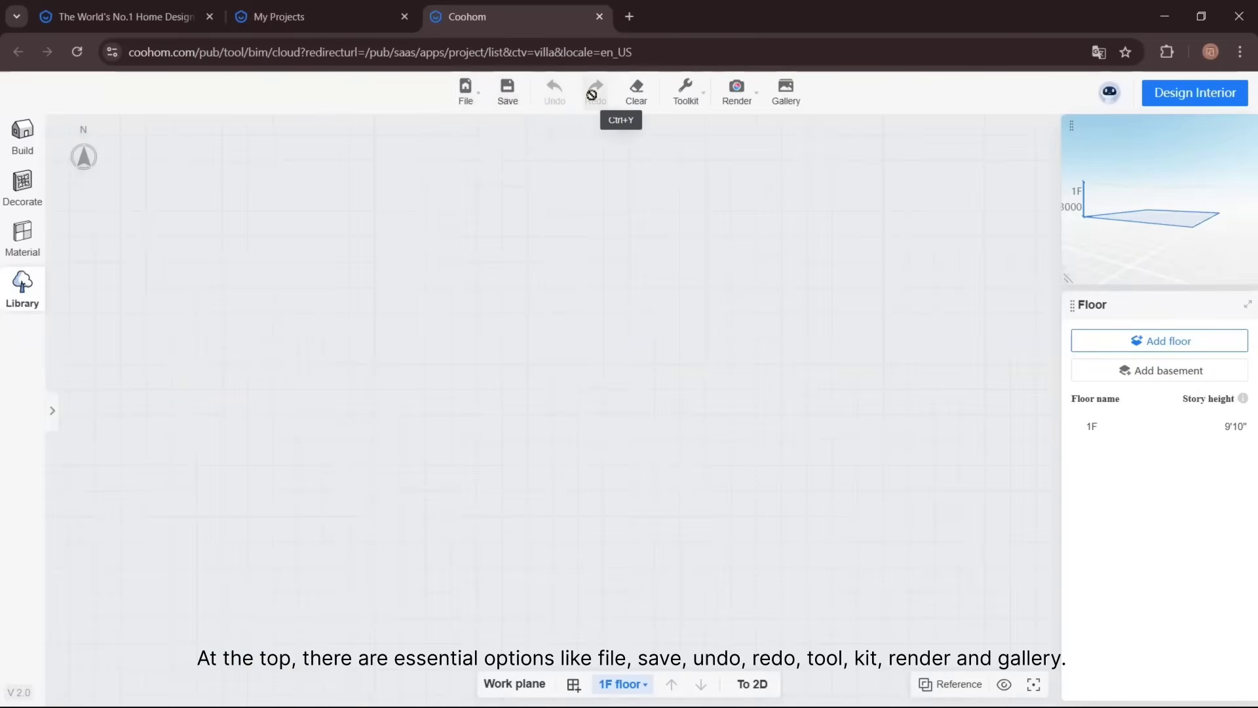
pyautogui.moveTo(705, 108)
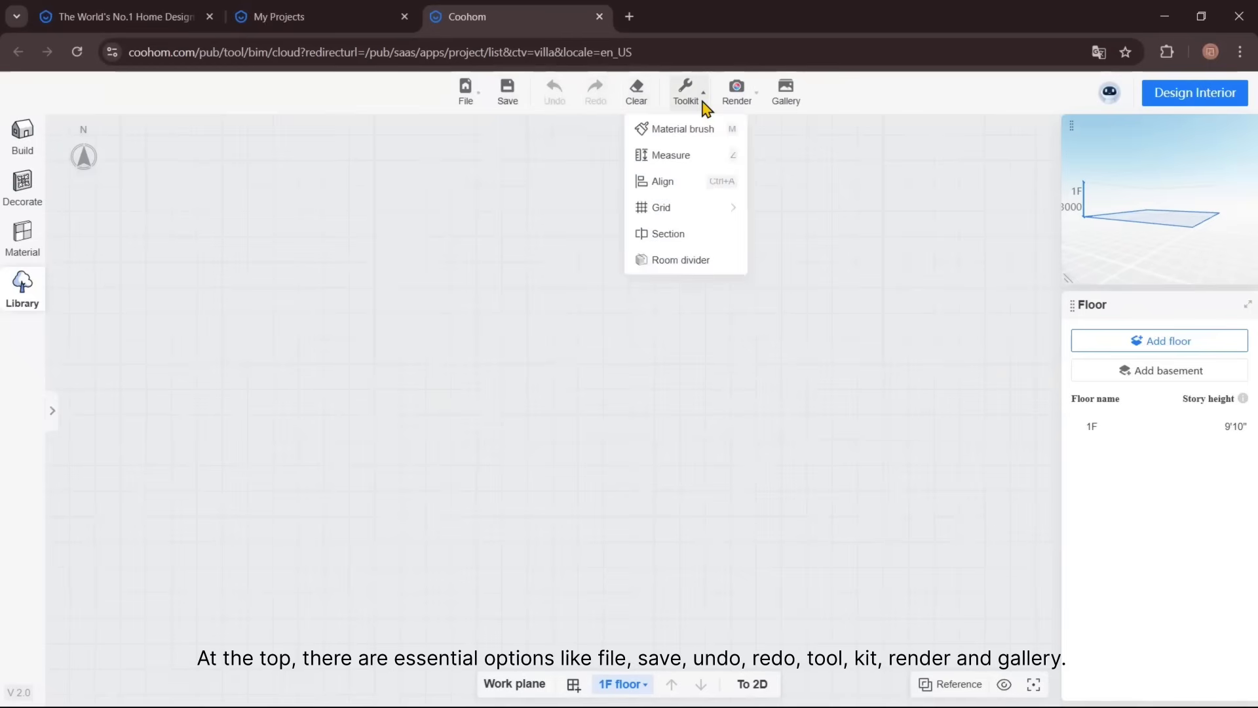
pyautogui.moveTo(747, 95)
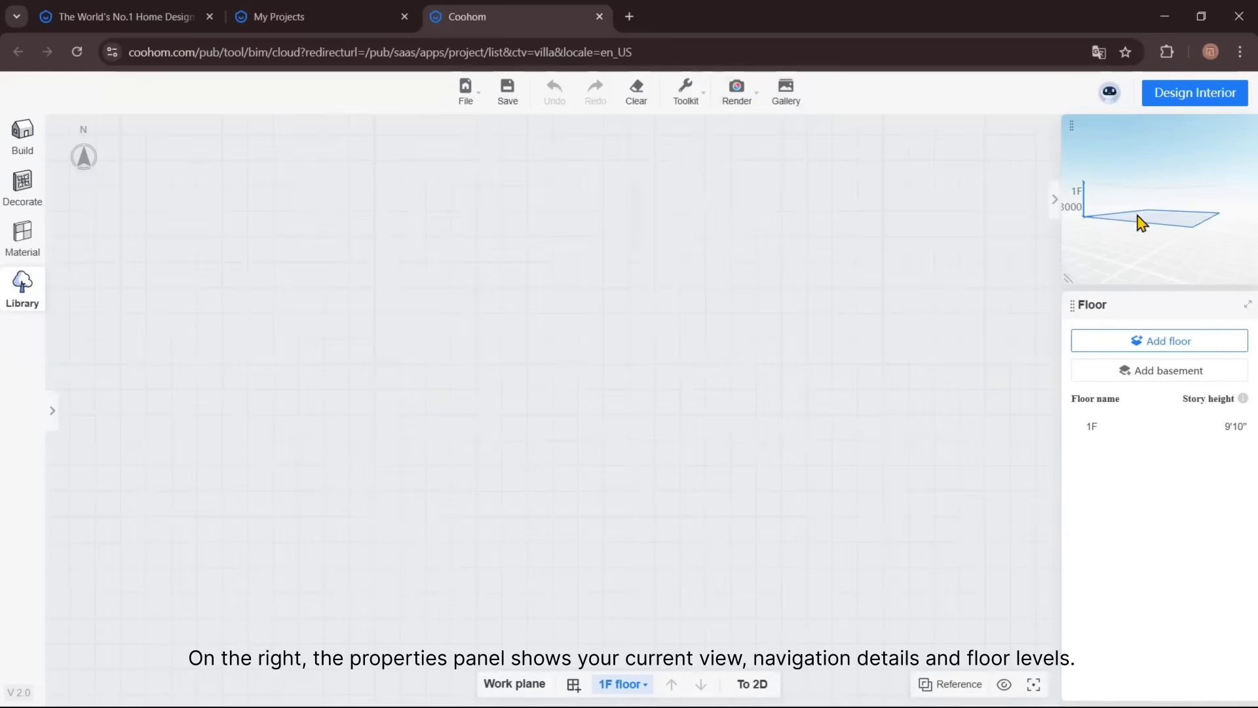
pyautogui.moveTo(1209, 233); pyautogui.dragTo(1187, 237)
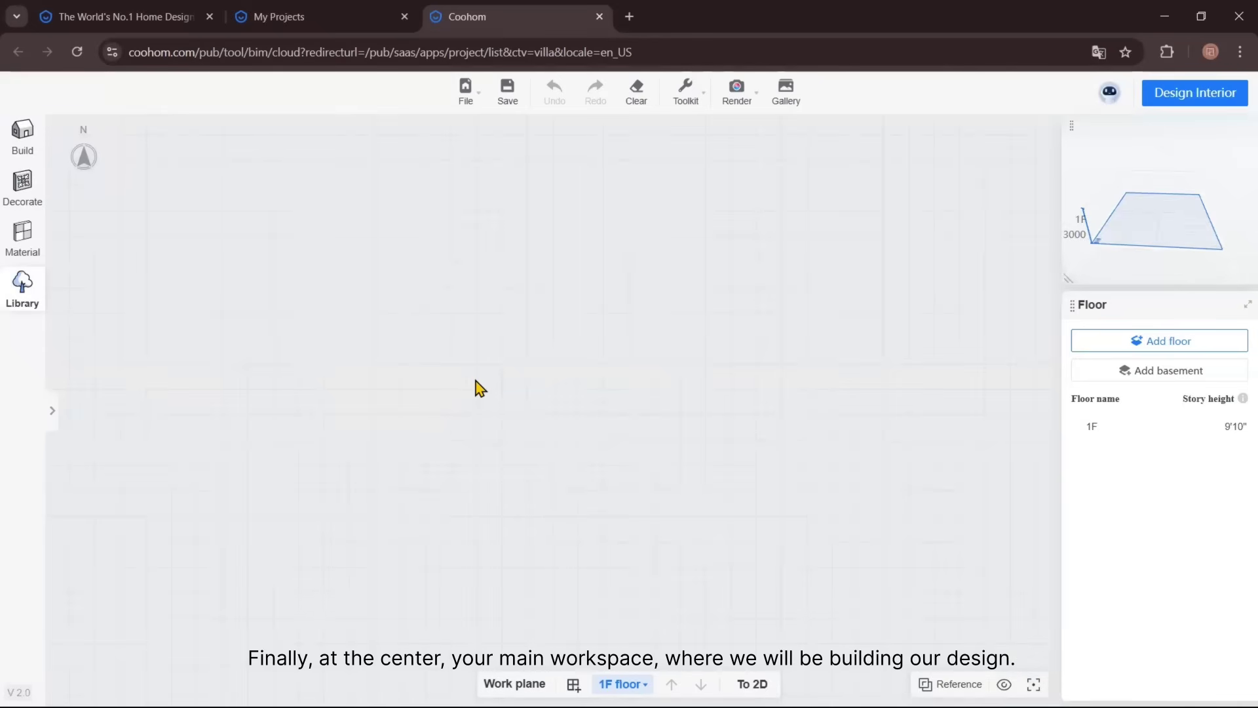
pyautogui.click(759, 681)
# - Draw four connected straight walls enclosing a 6000 by 9000 mm rectangular room on the 1F floor
pyautogui.click(23, 135)
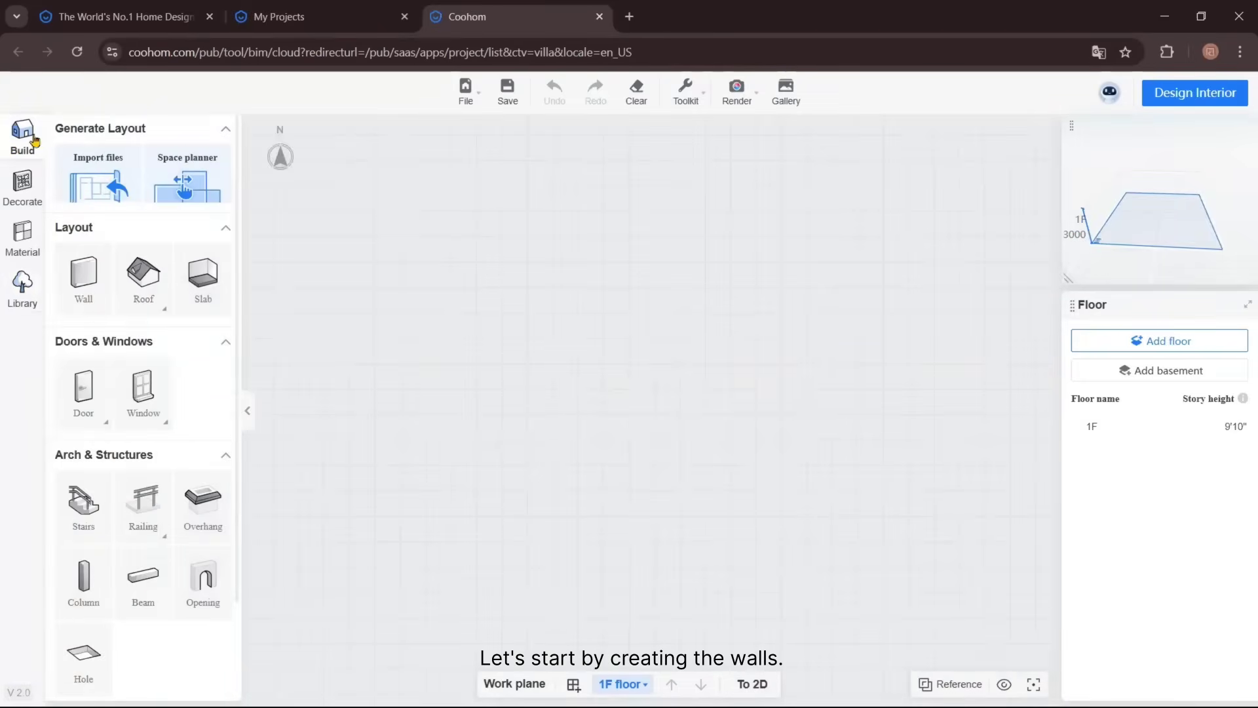
pyautogui.click(86, 271)
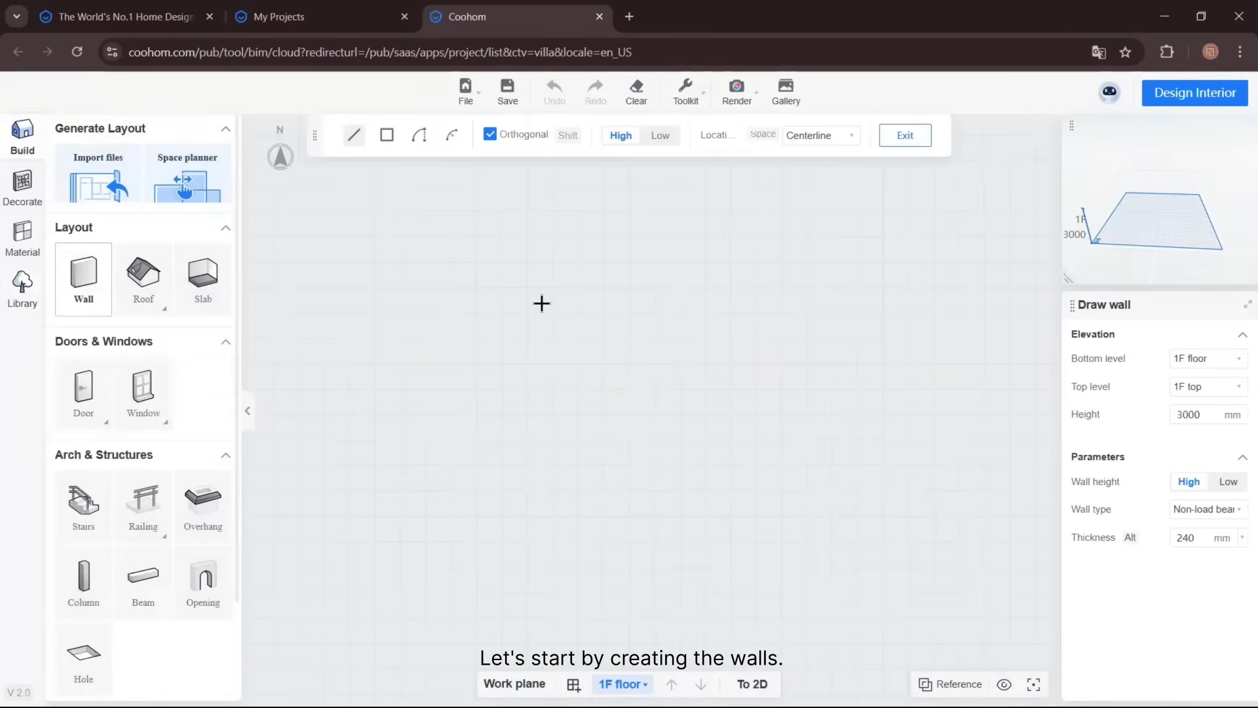
pyautogui.click(491, 257)
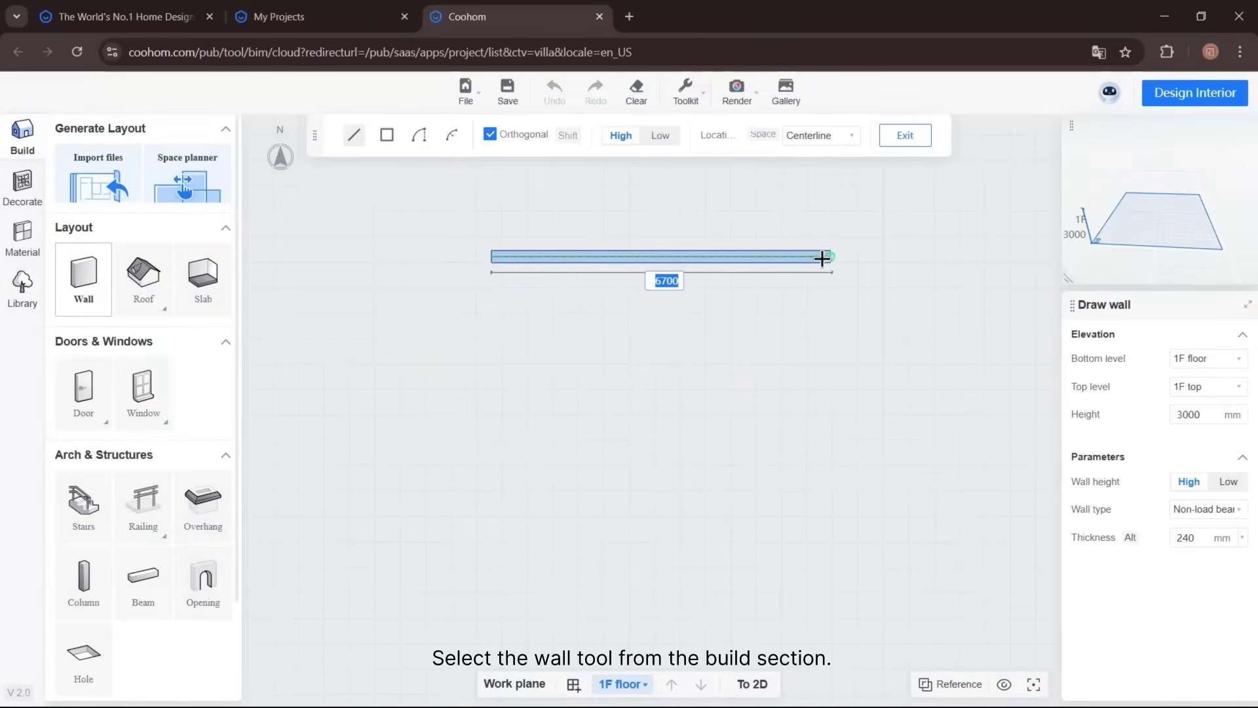
pyautogui.write('600')
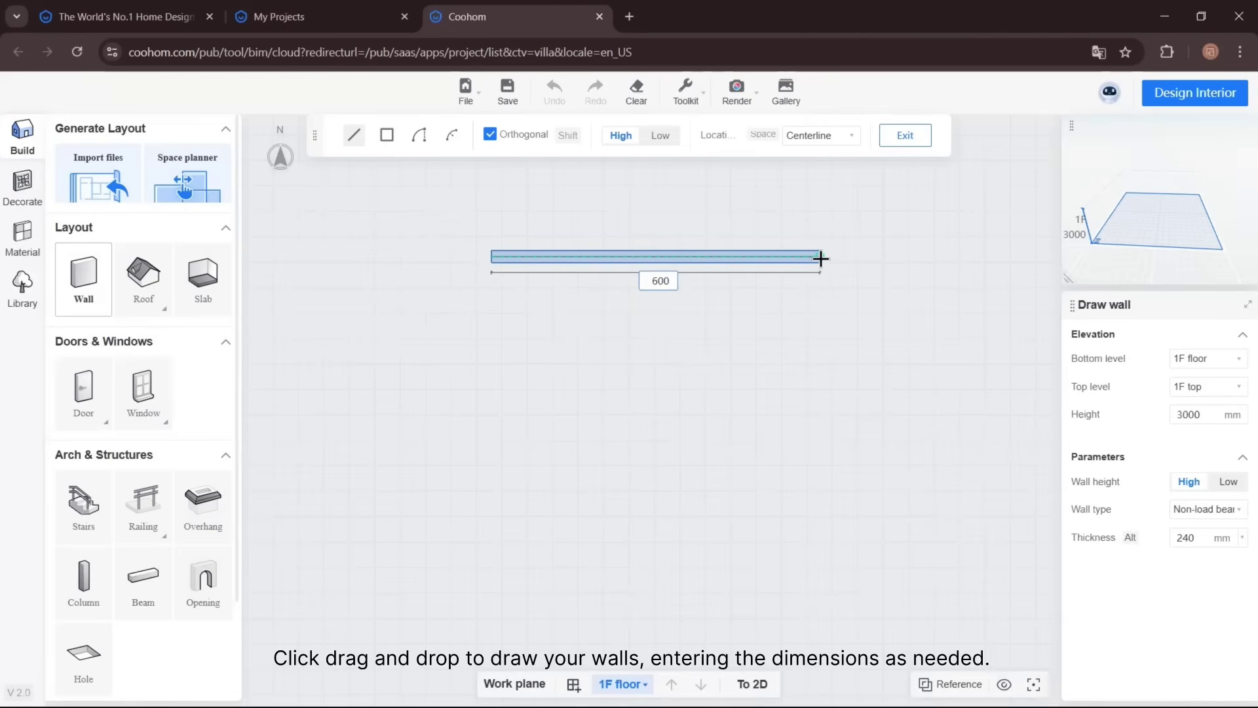
pyautogui.press('Return')
pyautogui.write('09000')
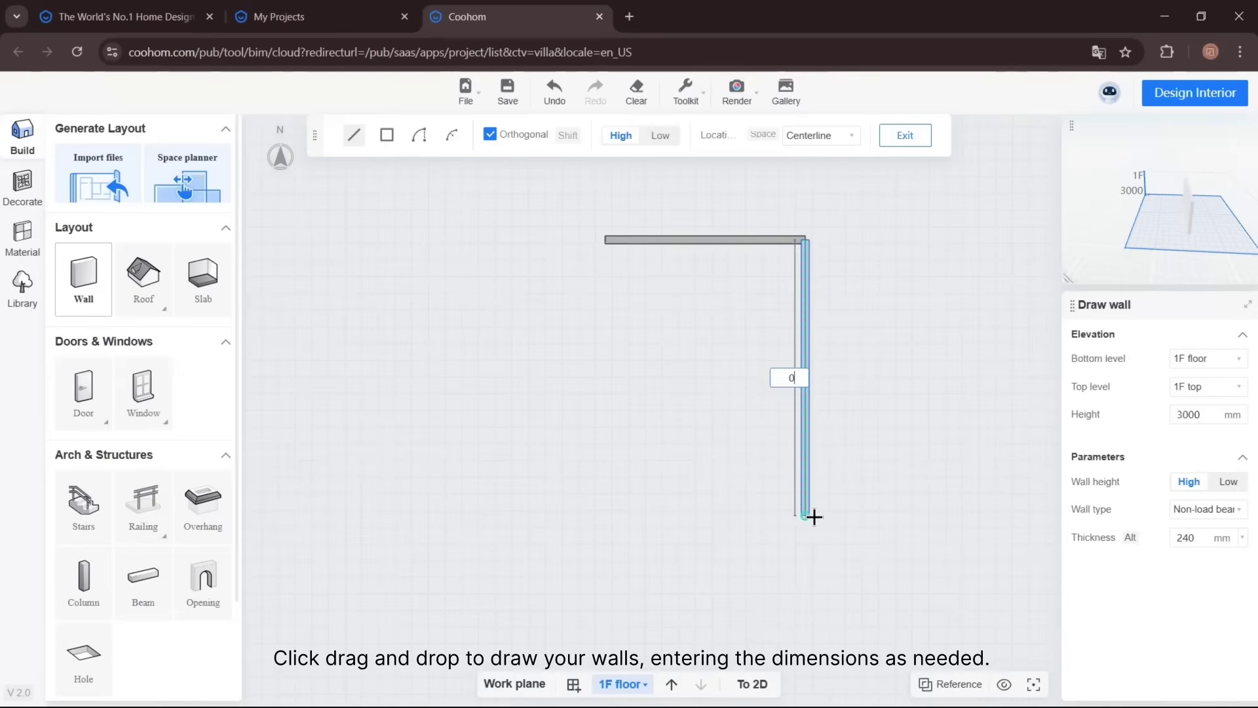
pyautogui.press('Return')
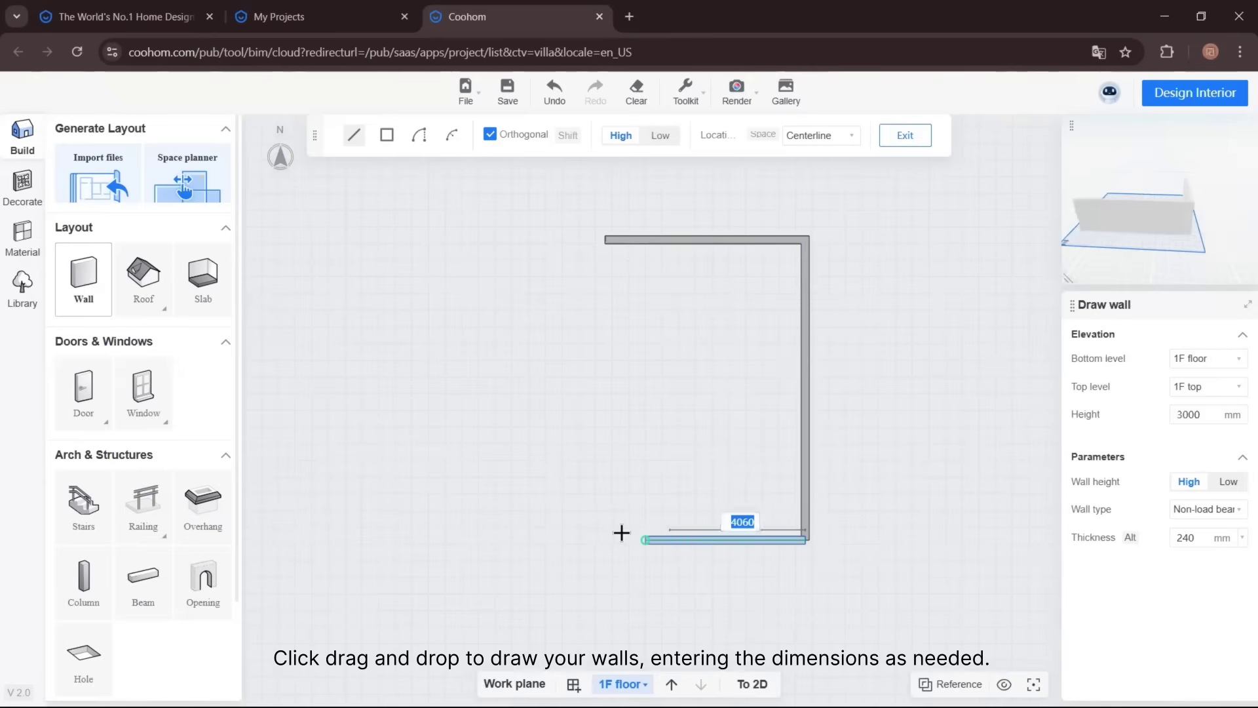
pyautogui.click(606, 538)
pyautogui.click(609, 242)
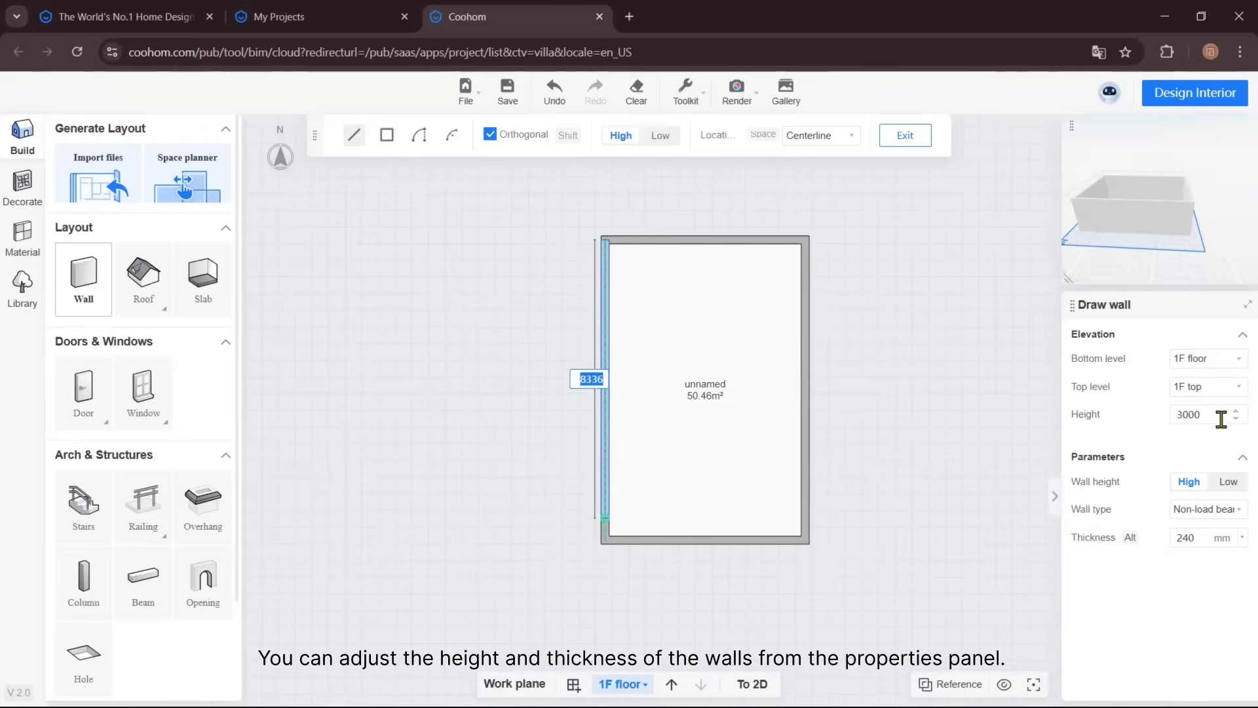
# - Show the walls in 3D and generate an automatic hip roof over them
pyautogui.click(758, 683)
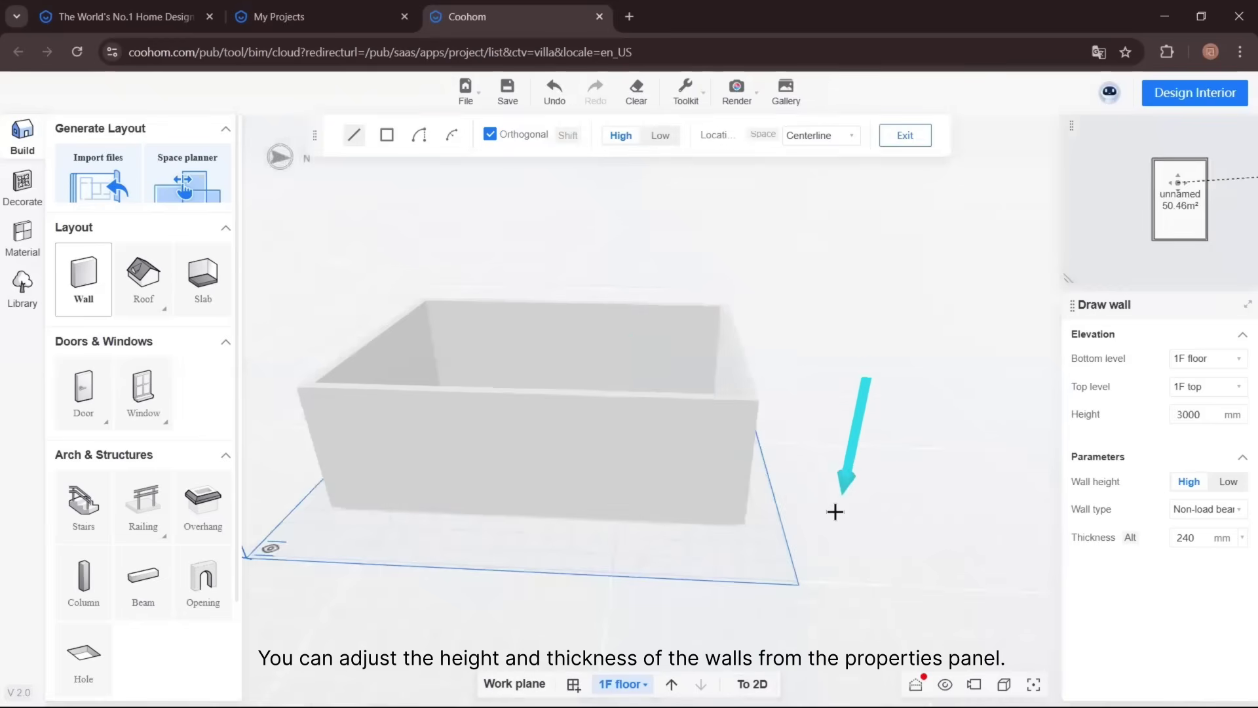
pyautogui.moveTo(1246, 183)
pyautogui.mouseDown()
pyautogui.moveTo(1189, 185)
pyautogui.moveTo(1229, 245)
pyautogui.moveTo(1109, 271)
pyautogui.moveTo(1206, 228)
pyautogui.moveTo(1212, 174)
pyautogui.moveTo(1170, 155)
pyautogui.moveTo(1187, 139)
pyautogui.mouseUp()
pyautogui.moveTo(142, 275)
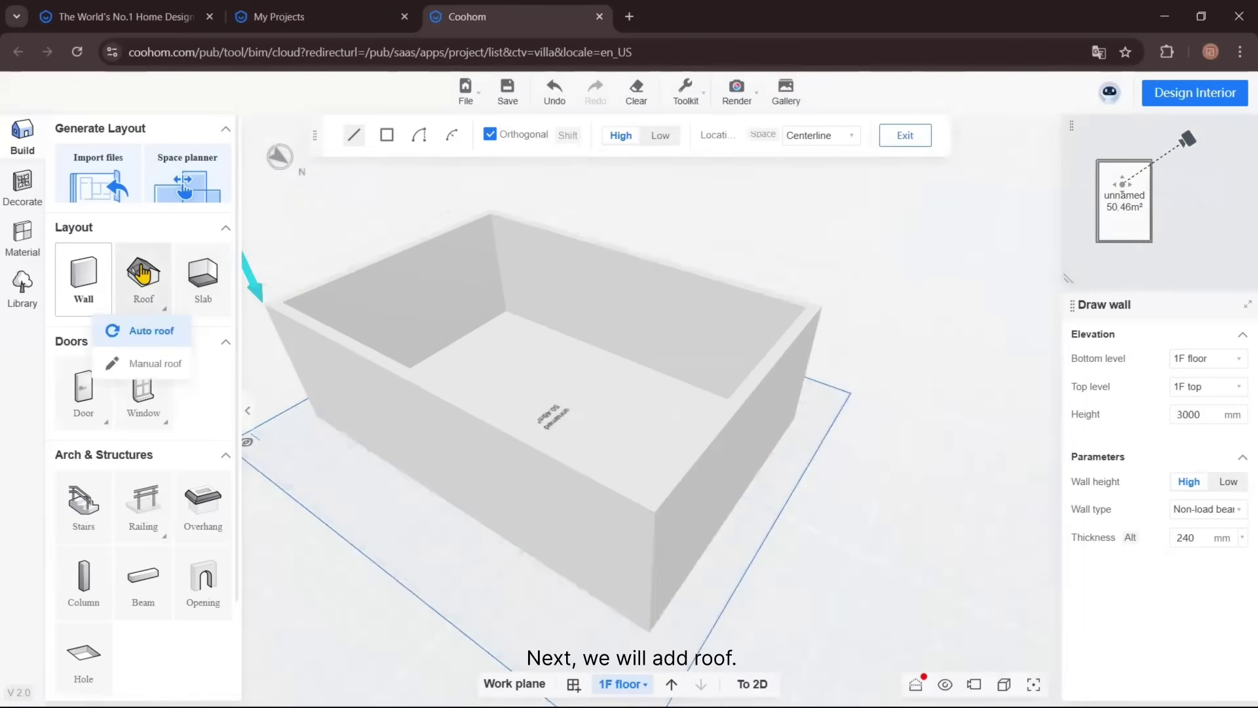
pyautogui.click(145, 330)
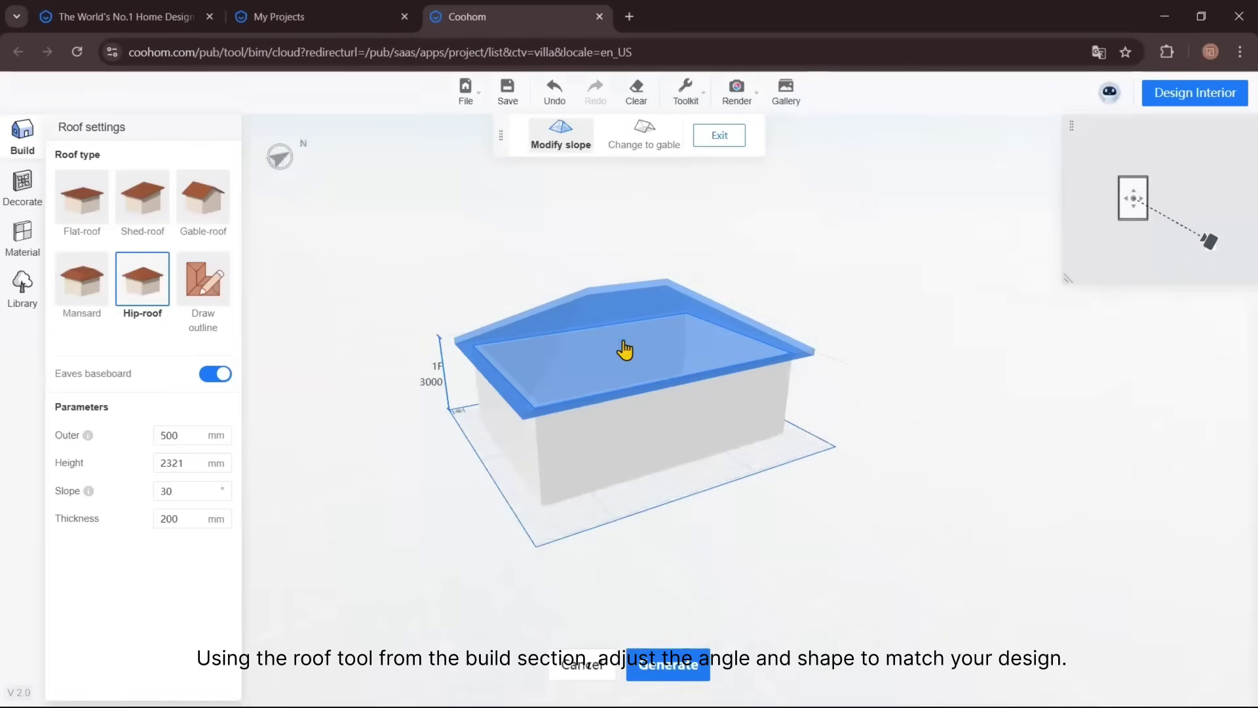
pyautogui.click(655, 668)
# - Edit the hip roof's slopes to 0° along both short edges and 45° along both long edges
pyautogui.click(701, 370)
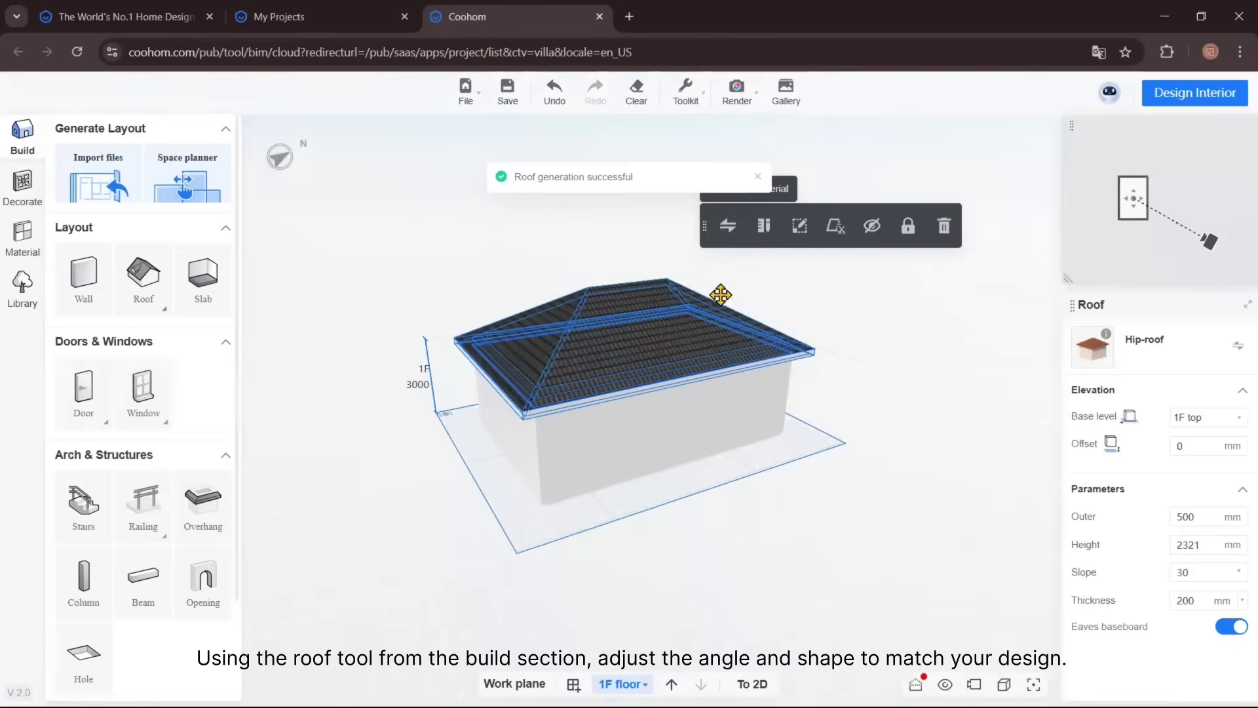
pyautogui.doubleClick(583, 410)
pyautogui.click(542, 262)
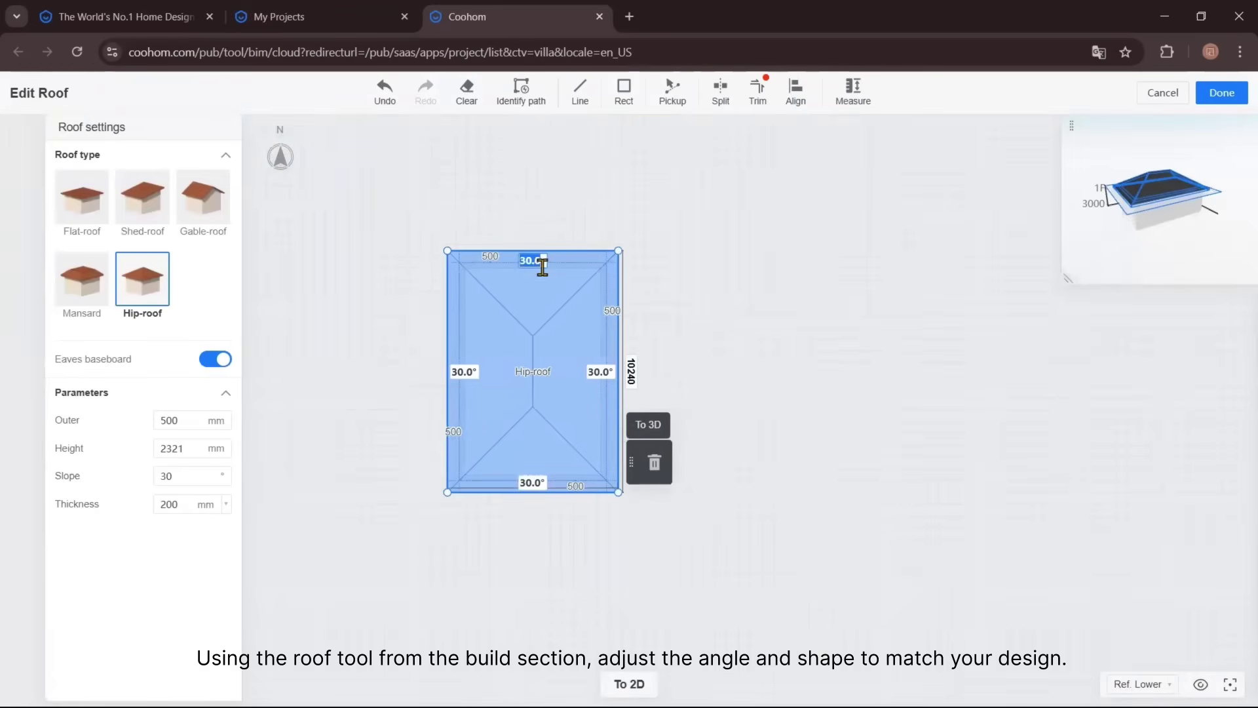
pyautogui.write('0')
pyautogui.click(600, 372)
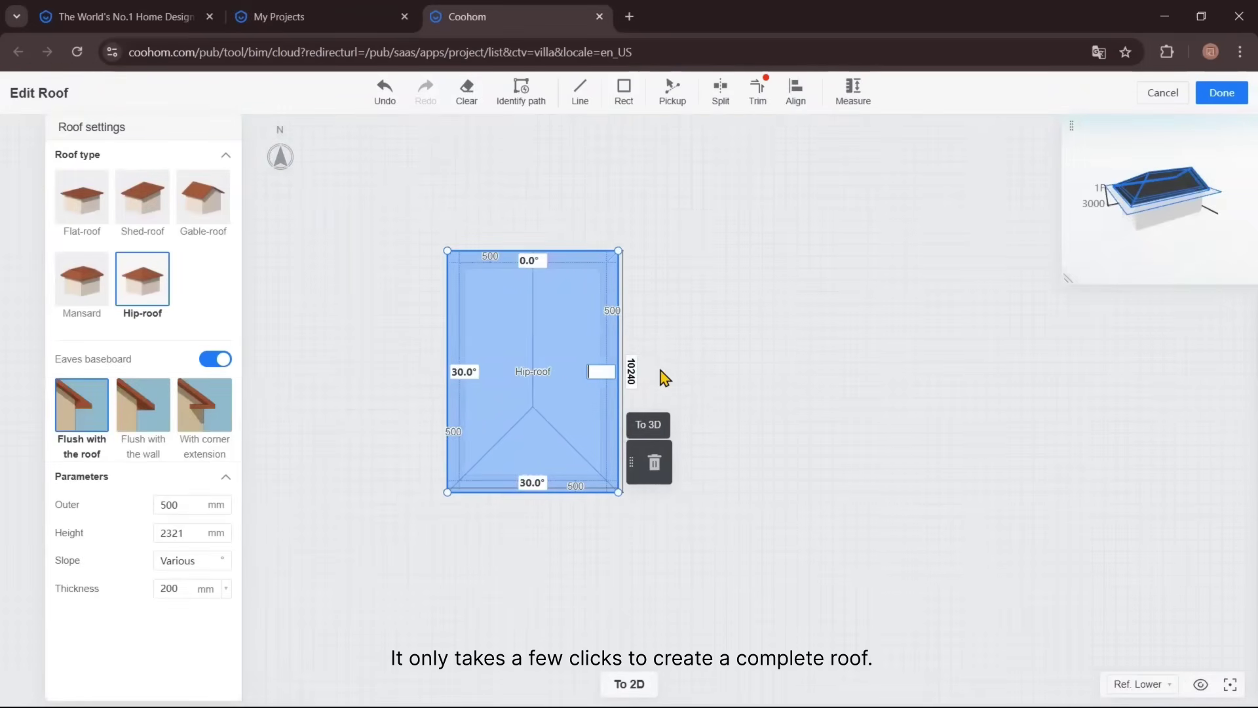
pyautogui.click(532, 483)
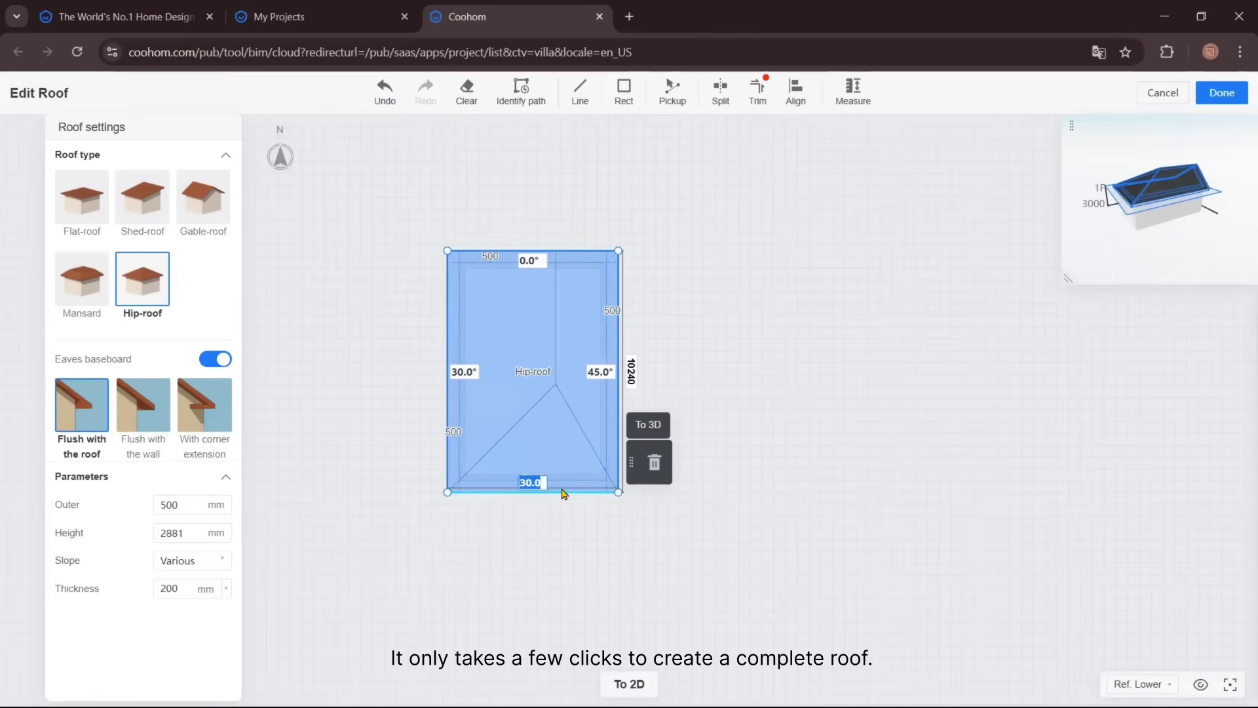
pyautogui.press('Return')
pyautogui.click(463, 372)
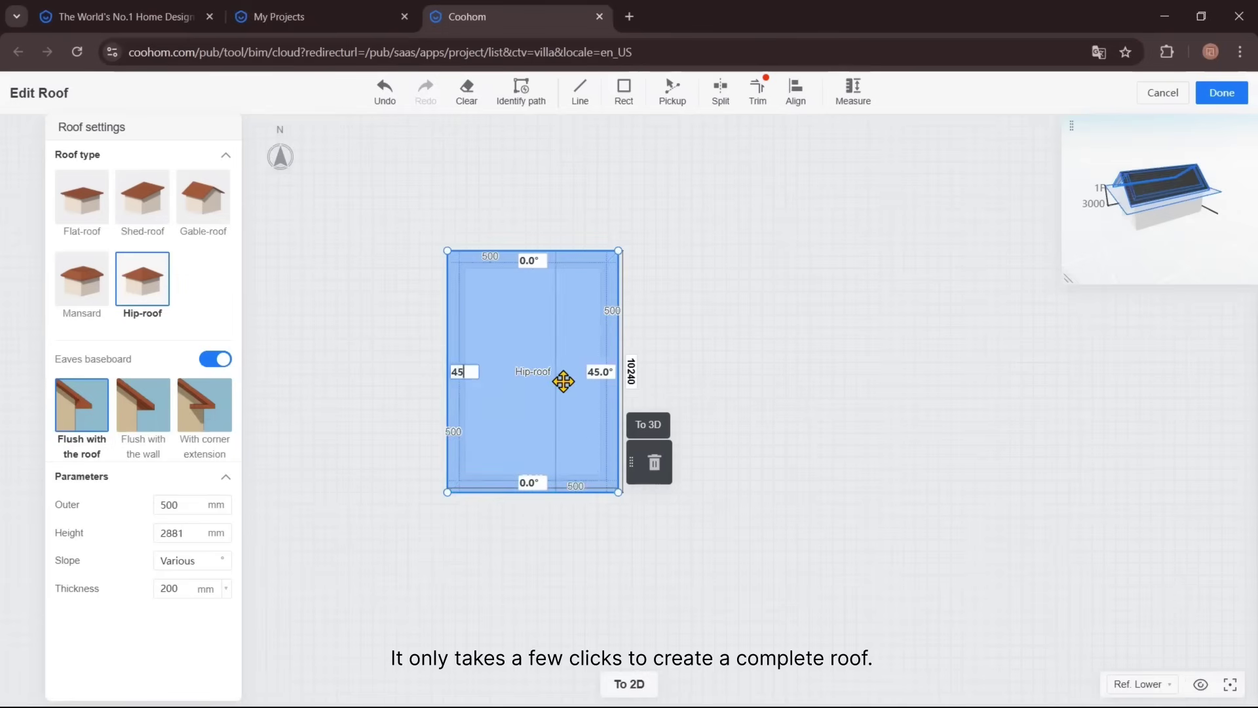
pyautogui.press('Return')
pyautogui.click(632, 682)
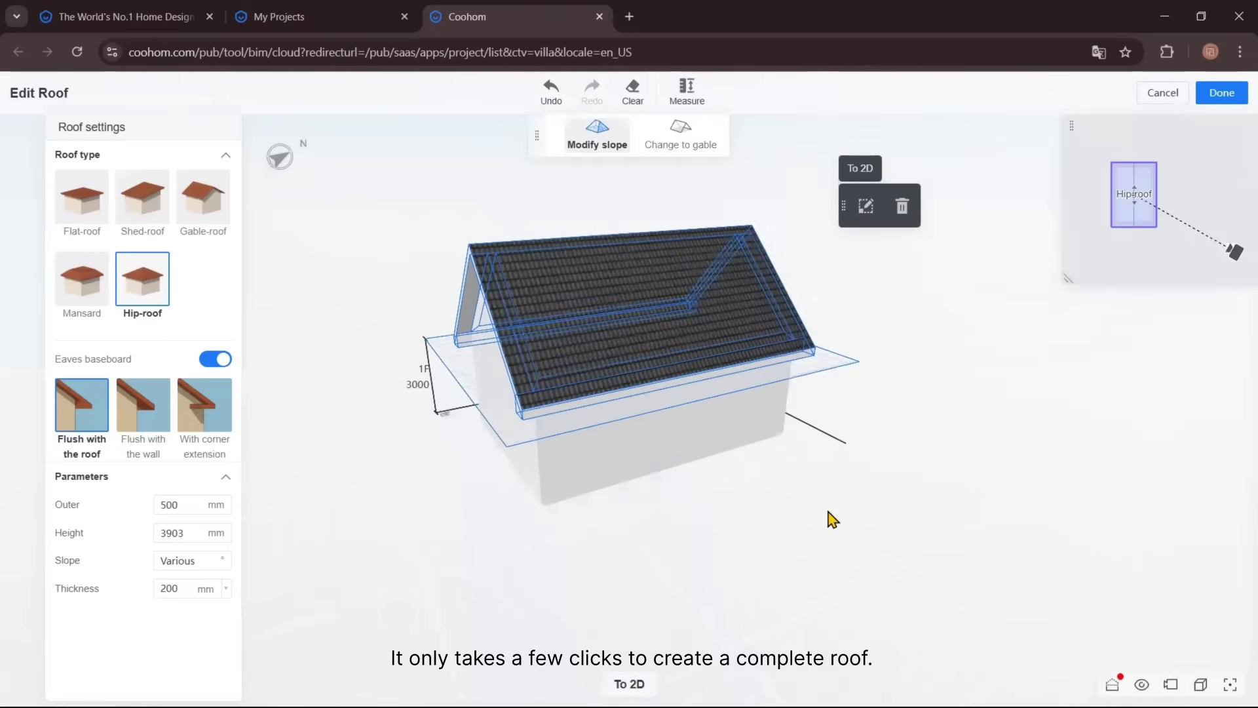
pyautogui.click(828, 512)
# - Add a basement level with a story height of 600 mm, copied from 1F
pyautogui.moveTo(1230, 249); pyautogui.dragTo(1185, 238)
pyautogui.scroll(-5, 648, 386)
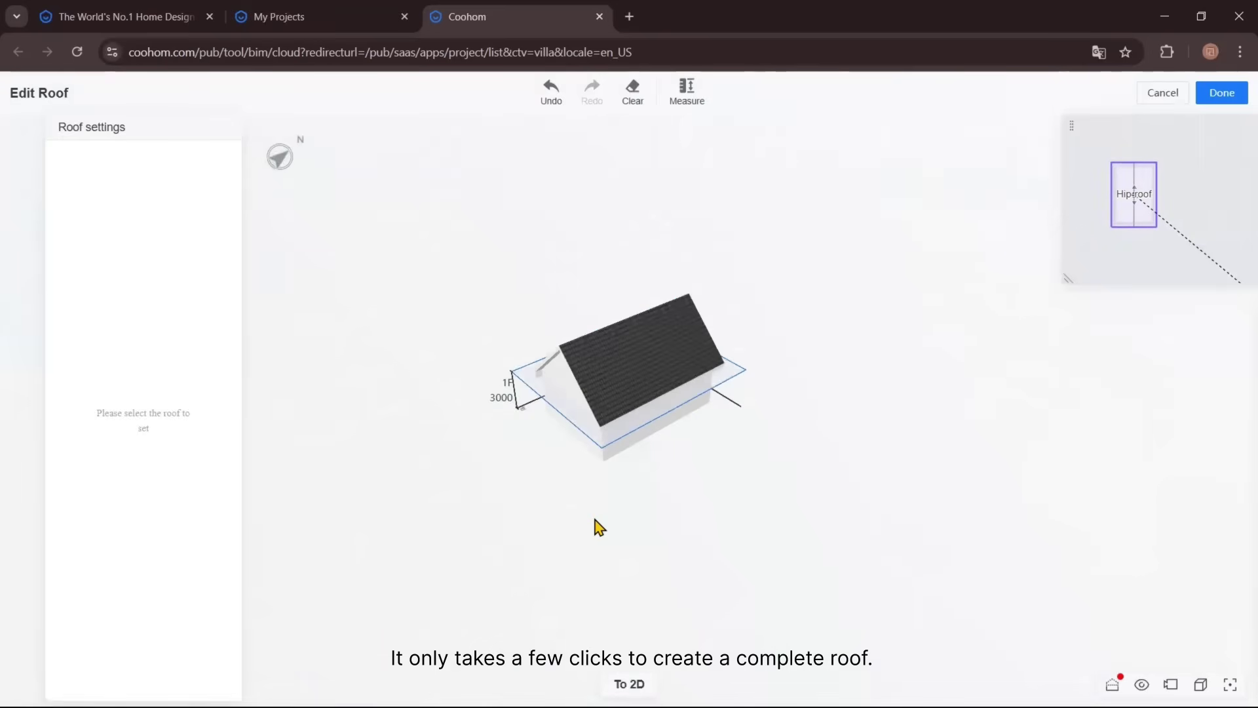
pyautogui.scroll(3, 595, 521)
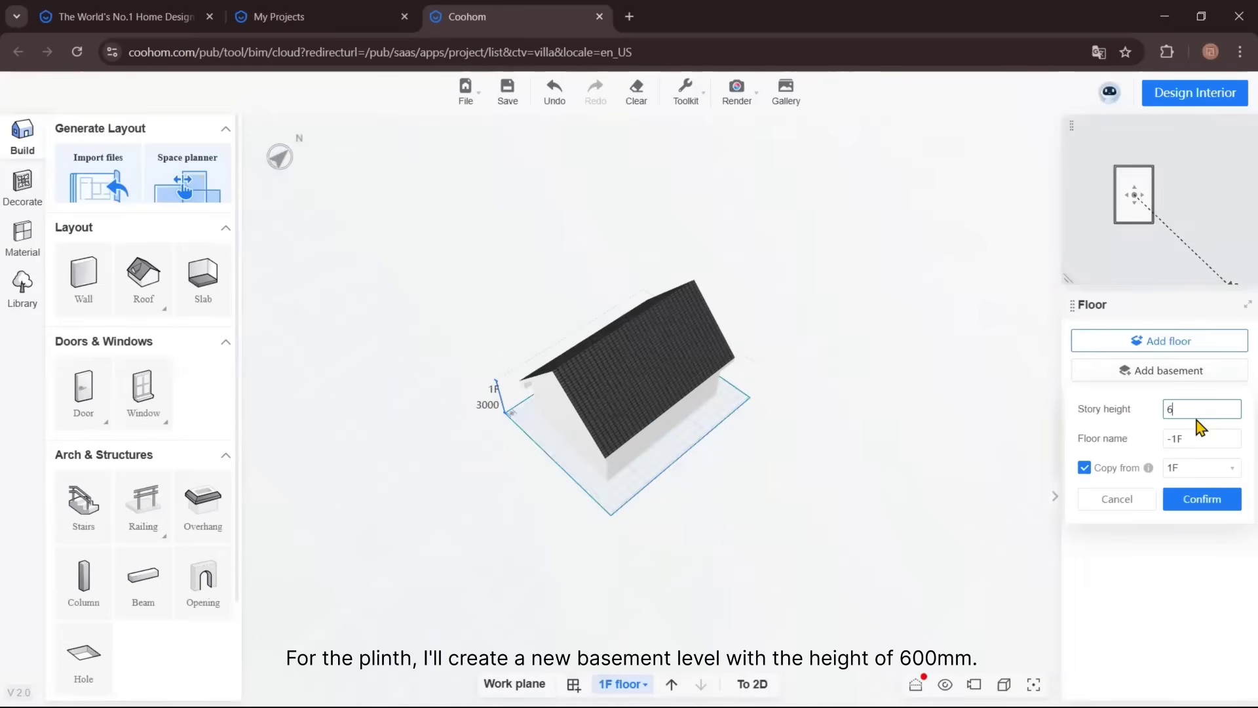
pyautogui.write('00')
pyautogui.press('Return')
pyautogui.click(1133, 459)
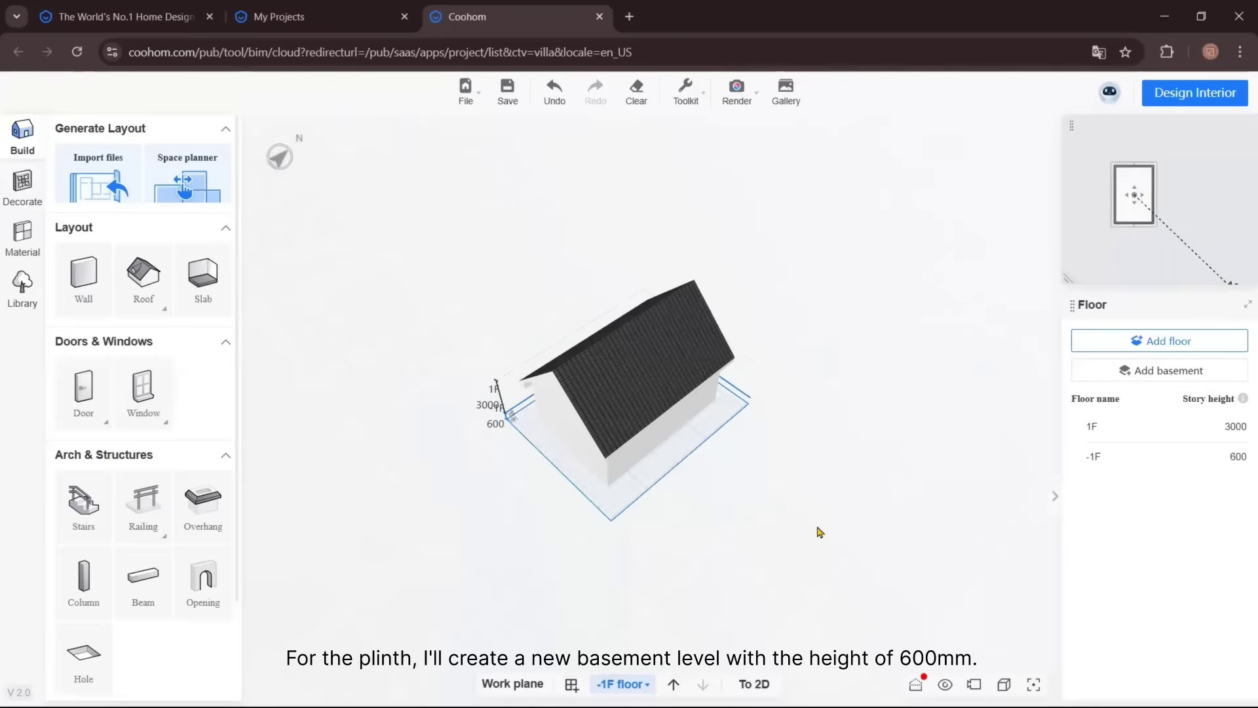
# - Move the front wall of the -1F level outward by 1500 mm in the 2D plan
pyautogui.scroll(4, 552, 524)
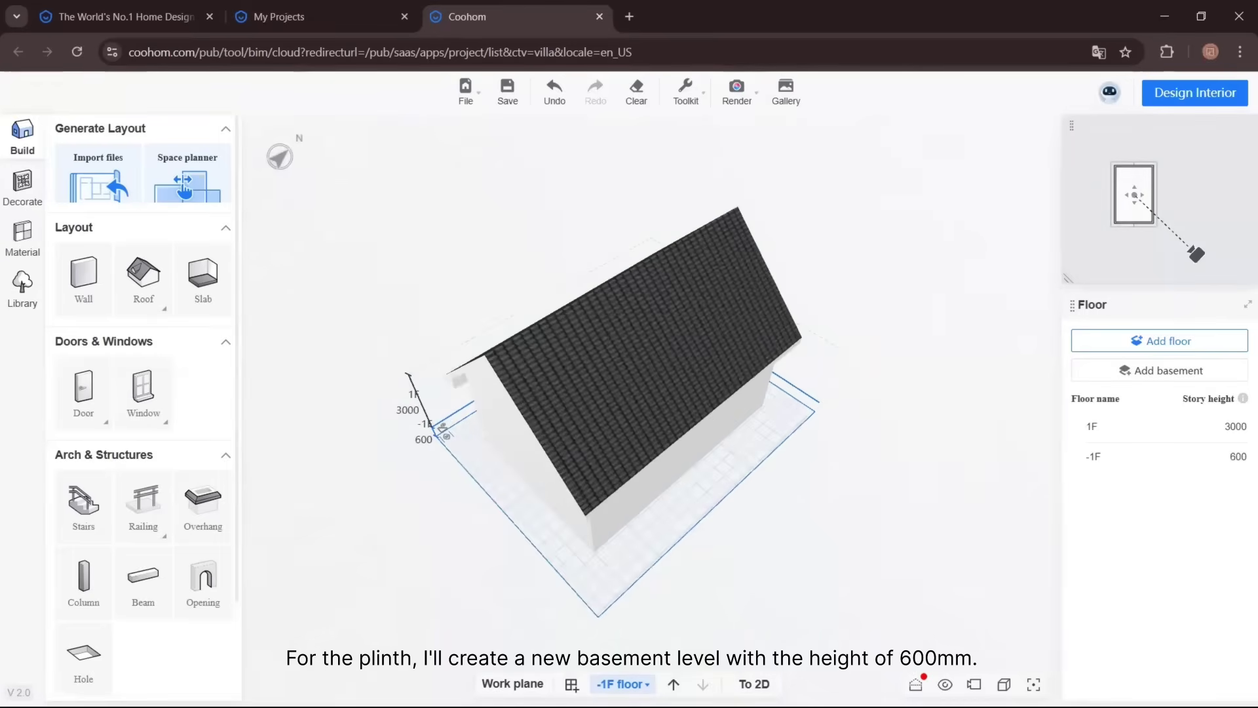
pyautogui.click(1033, 683)
pyautogui.scroll(-4, 740, 527)
pyautogui.scroll(1, 483, 532)
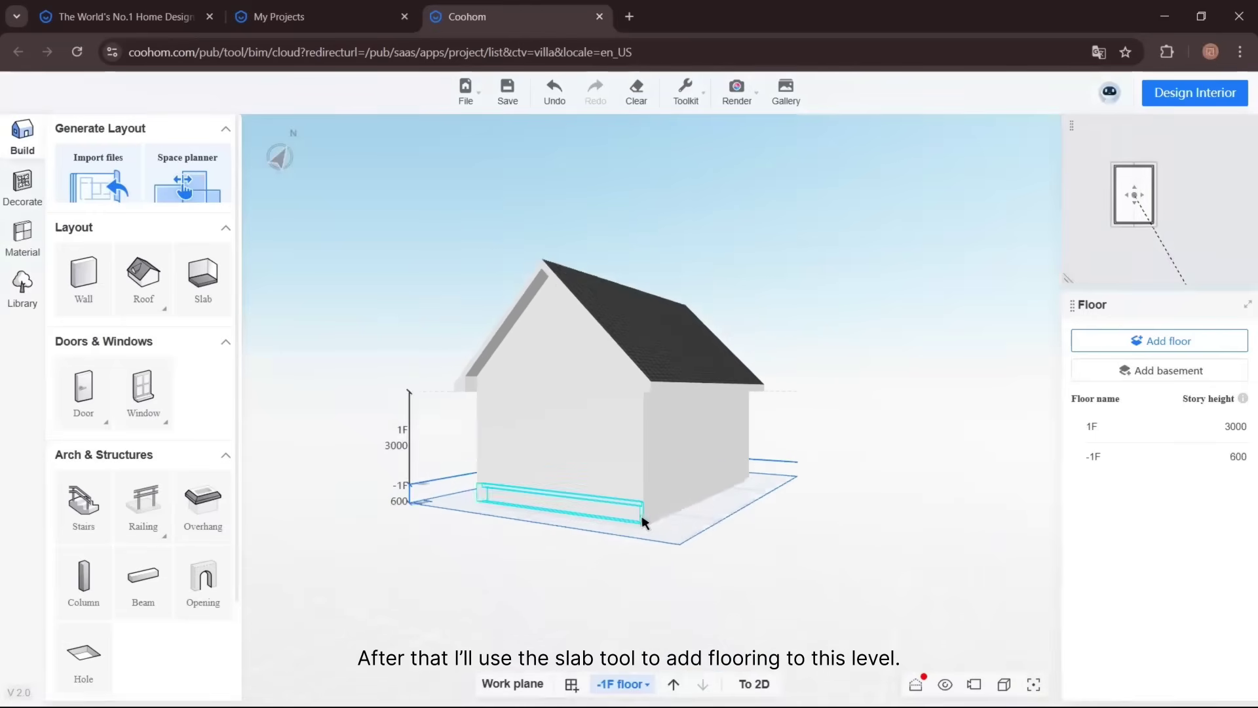
pyautogui.click(609, 517)
pyautogui.click(754, 681)
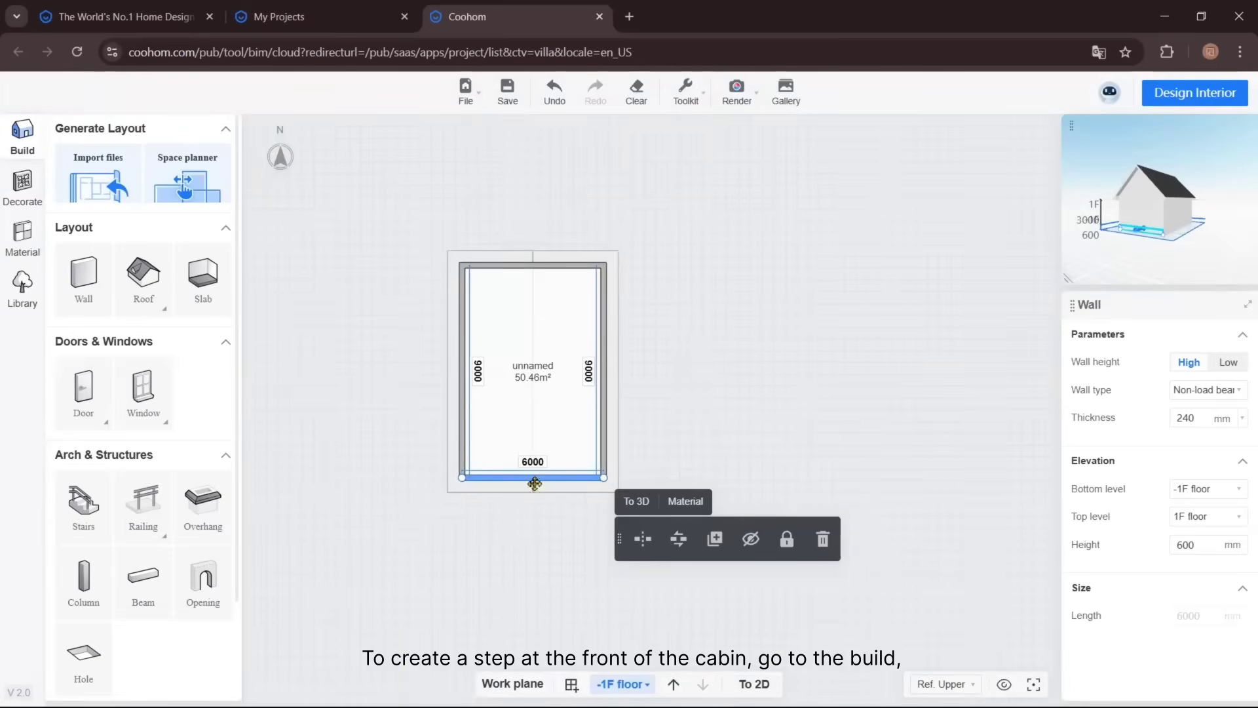
pyautogui.moveTo(532, 478); pyautogui.dragTo(531, 521)
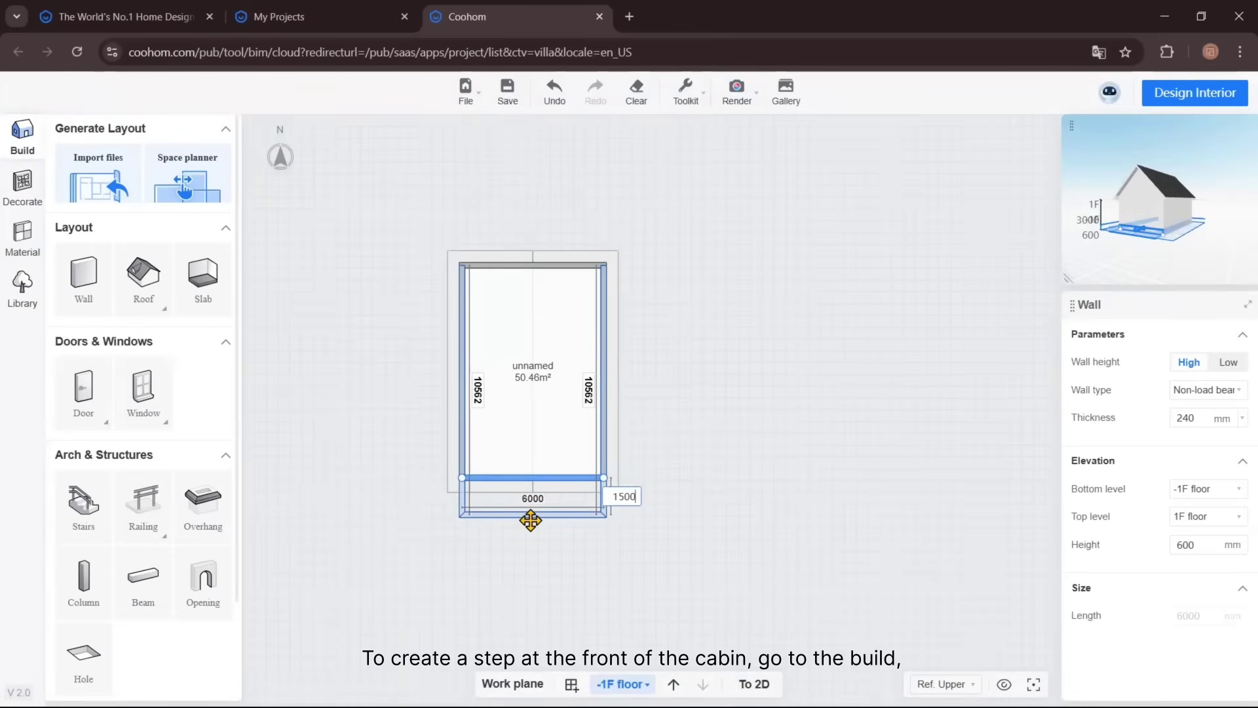
pyautogui.press('Return')
# - Return to the 3D view, deselect the wall and switch the model to a line-drawing display style
pyautogui.click(754, 683)
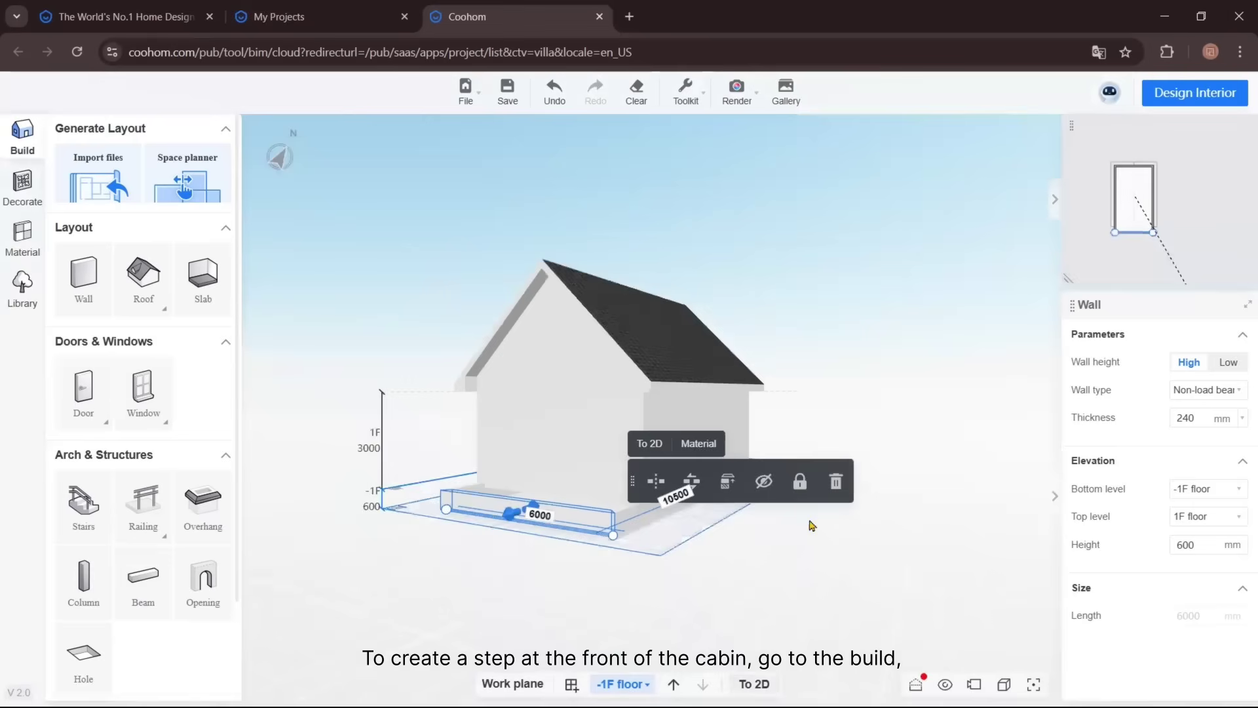
pyautogui.click(815, 617)
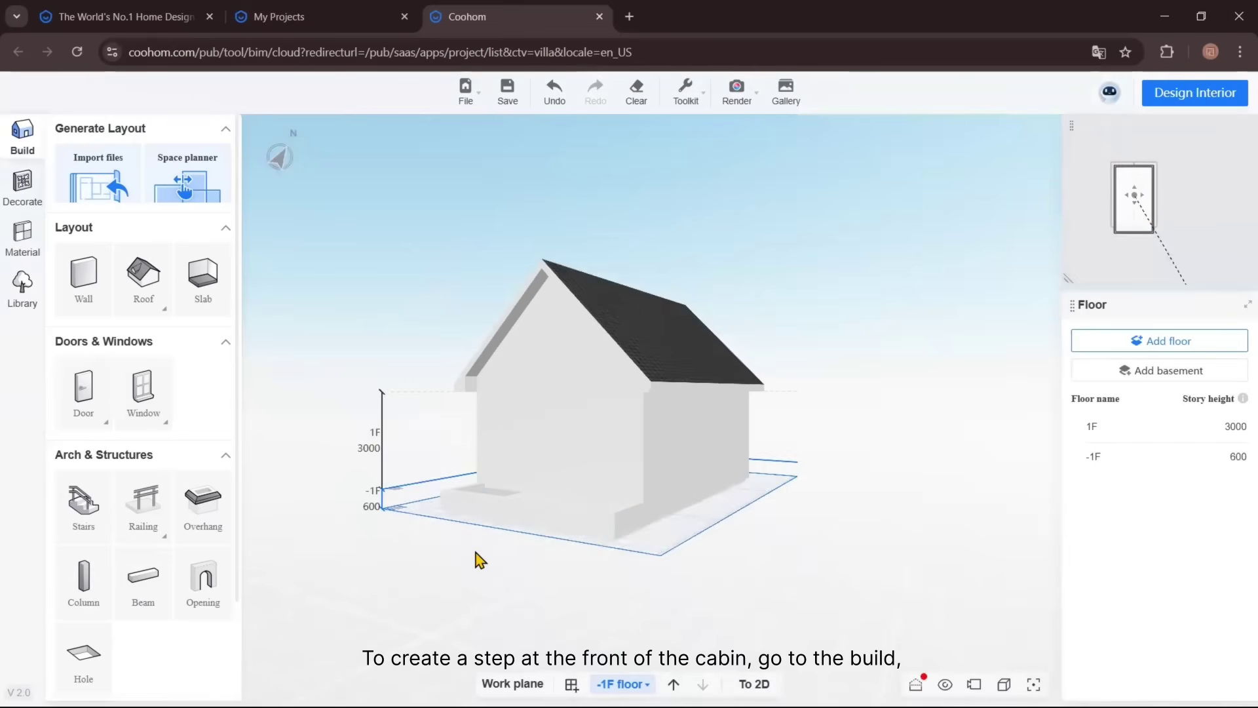
pyautogui.click(1004, 684)
pyautogui.click(993, 629)
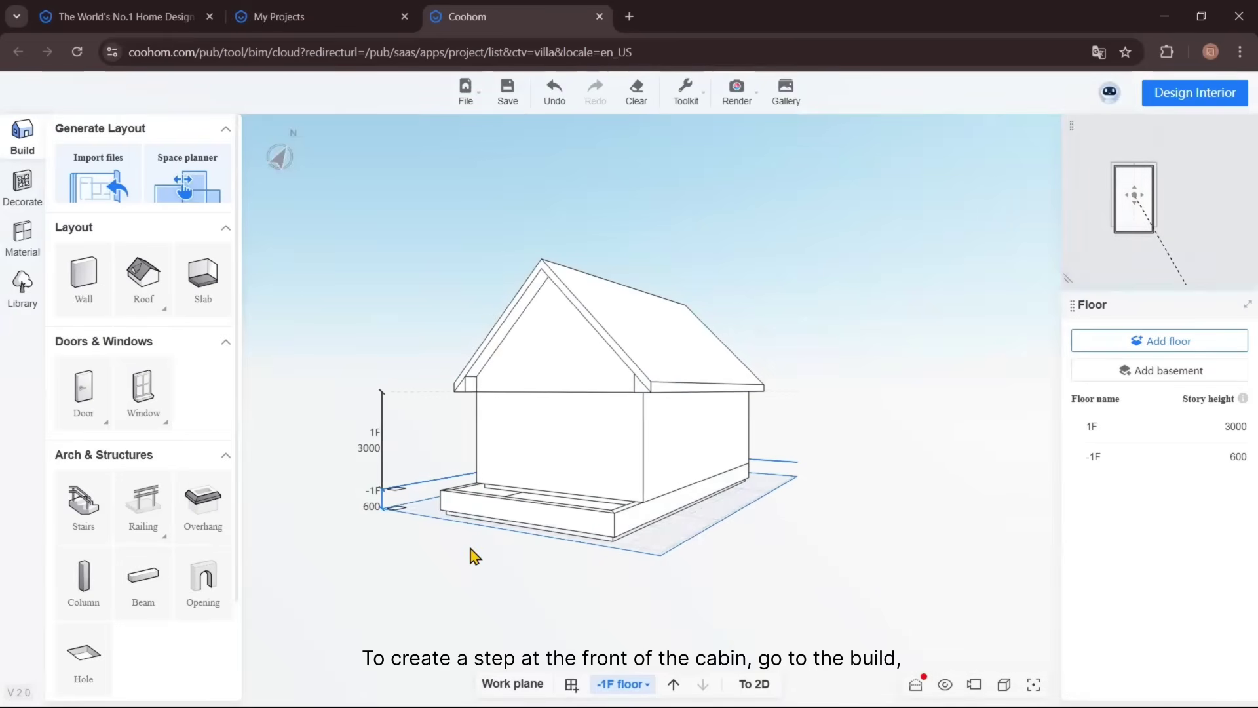
# - Draw a 150 mm thick slab on the 1F floor covering the cabin footprint and the front platform, then finish the slab command
pyautogui.click(216, 302)
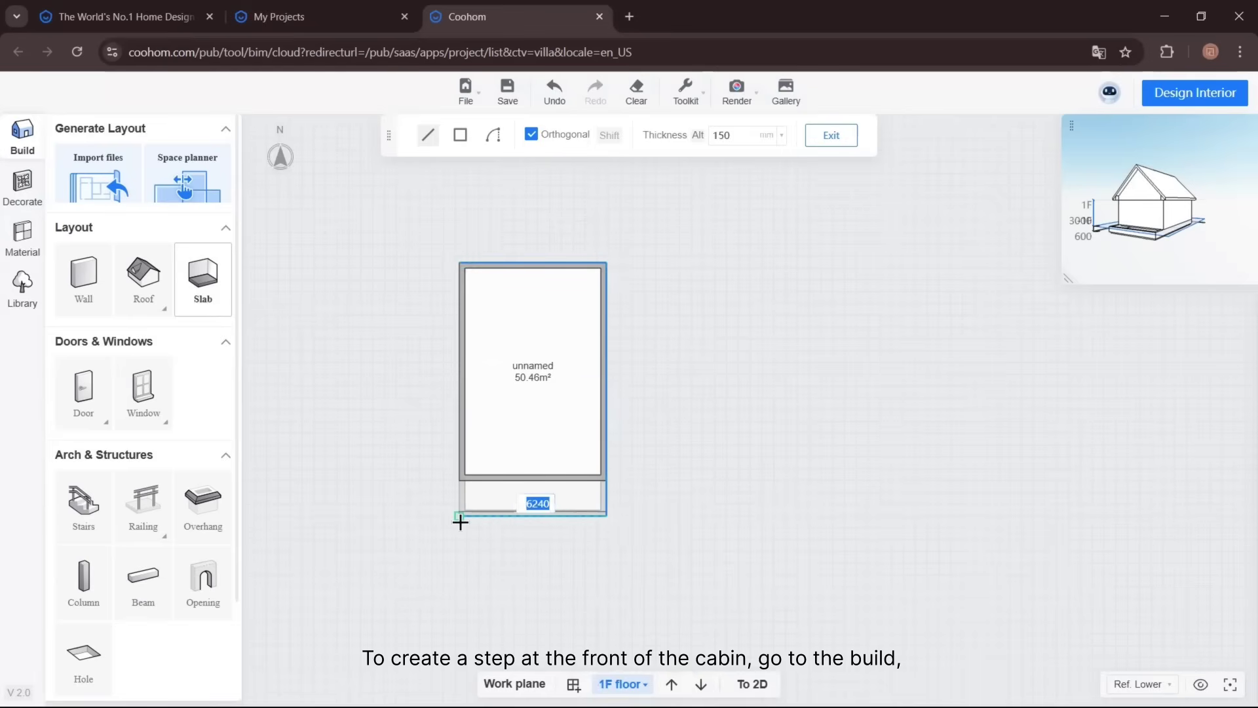
pyautogui.click(459, 262)
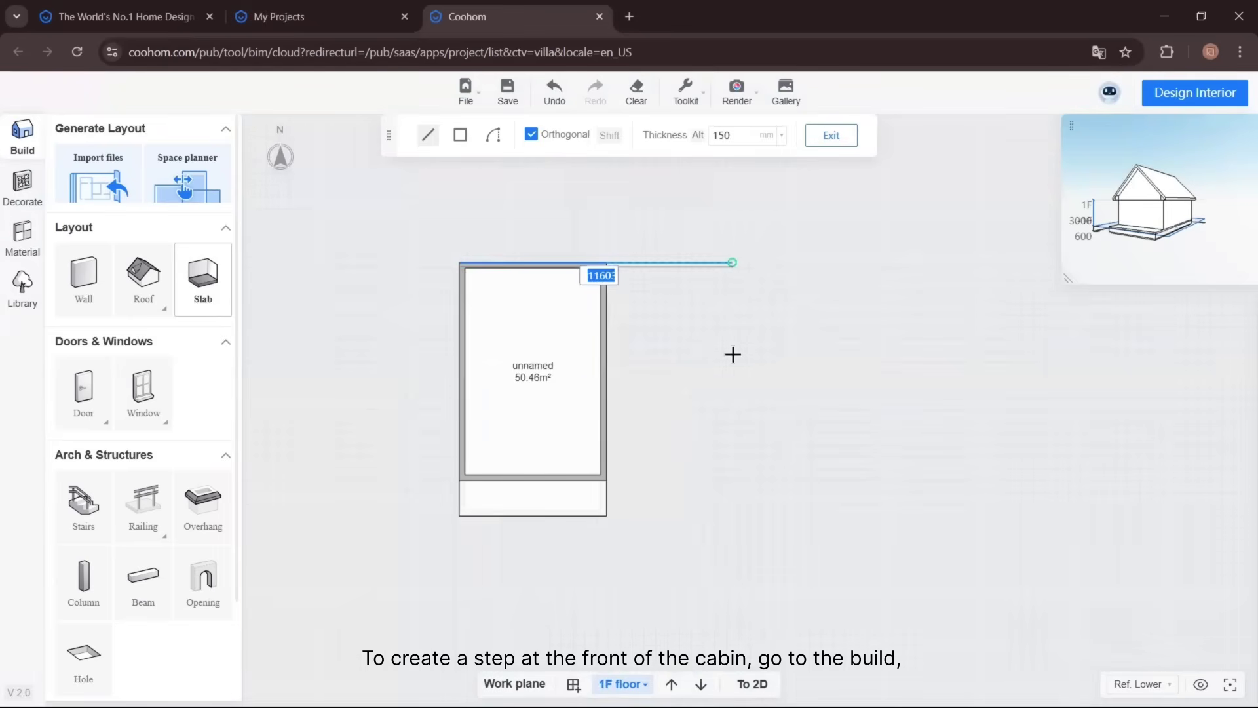
pyautogui.press('Escape')
pyautogui.press('Escape')
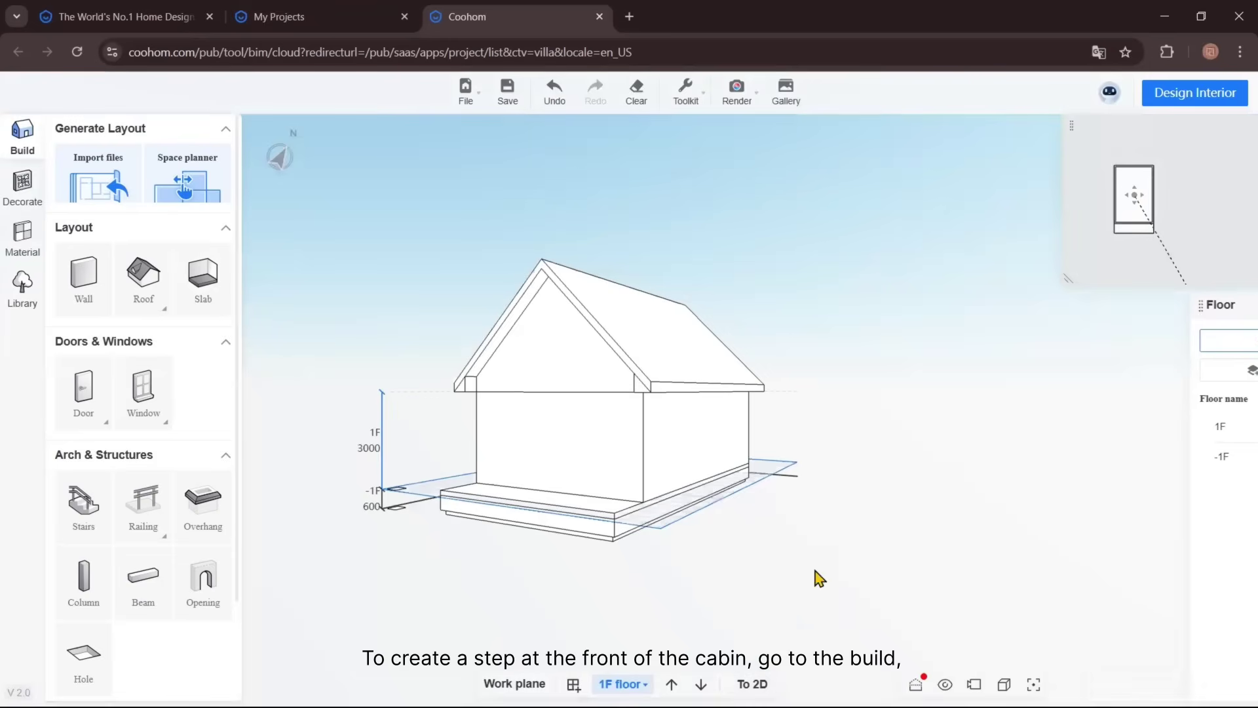
# - Place Linear stair steps against the front edge of the platform in the 2D plan
pyautogui.moveTo(596, 585); pyautogui.dragTo(732, 566)
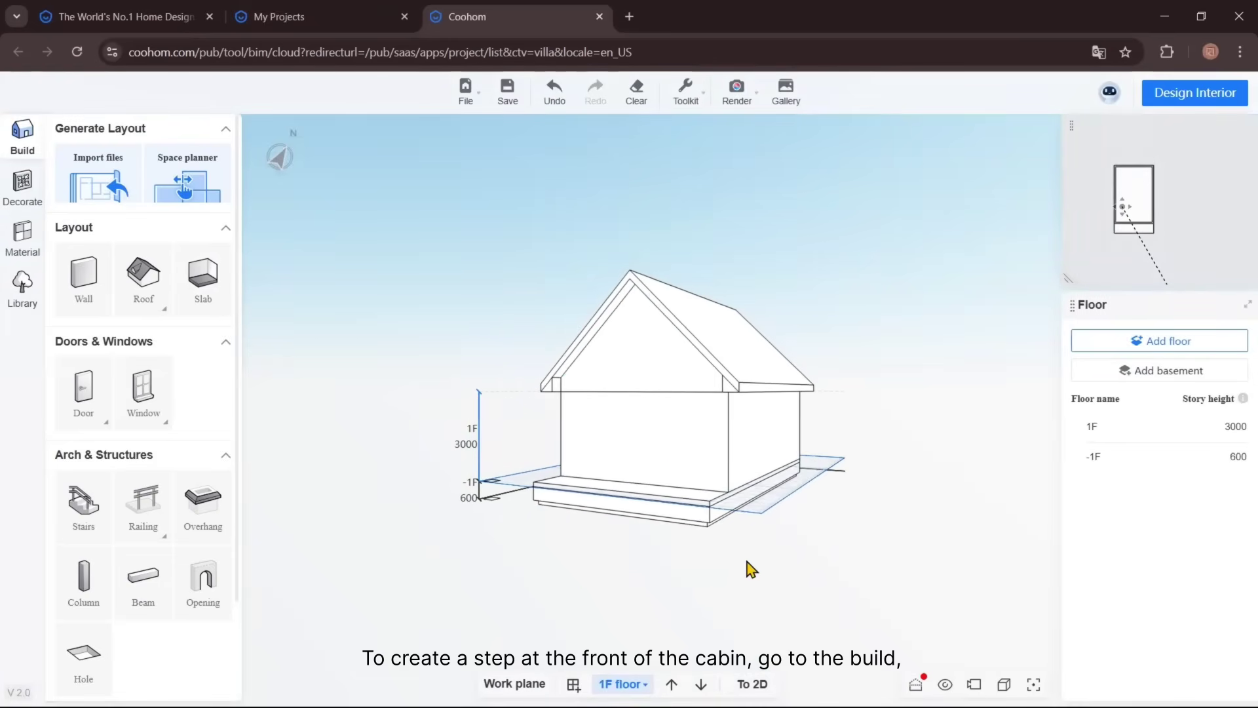
pyautogui.click(85, 507)
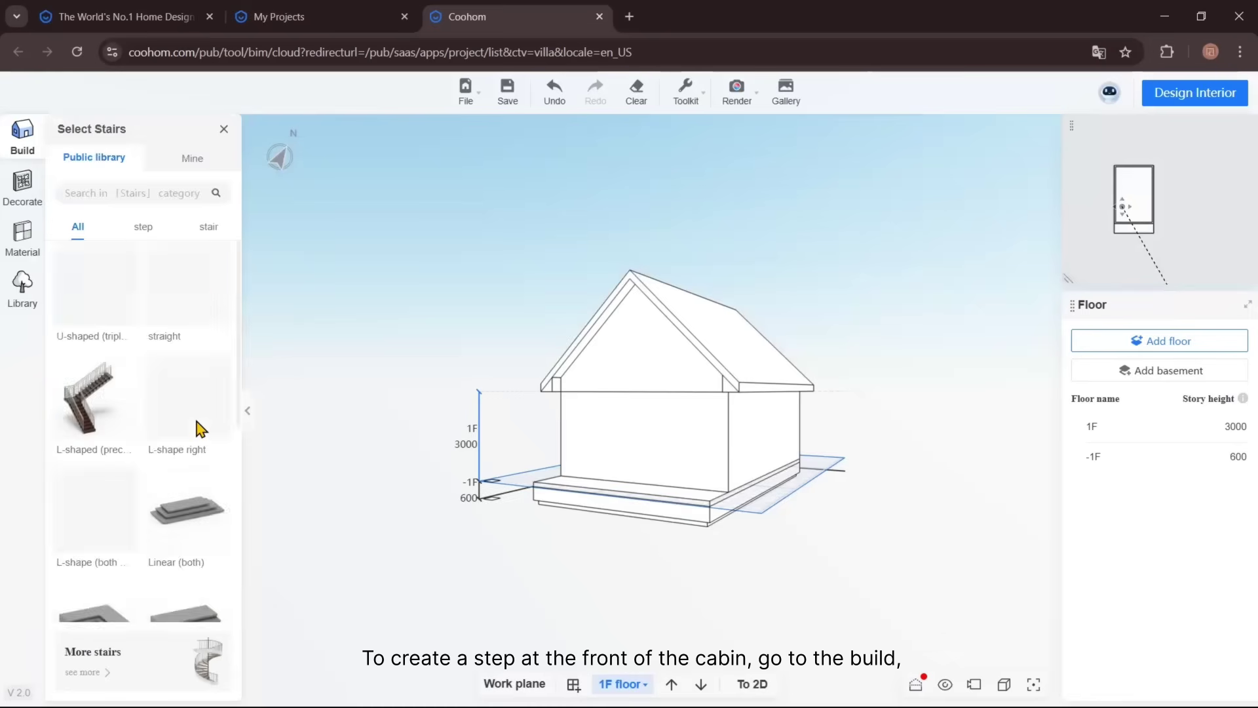
pyautogui.scroll(-2, 197, 426)
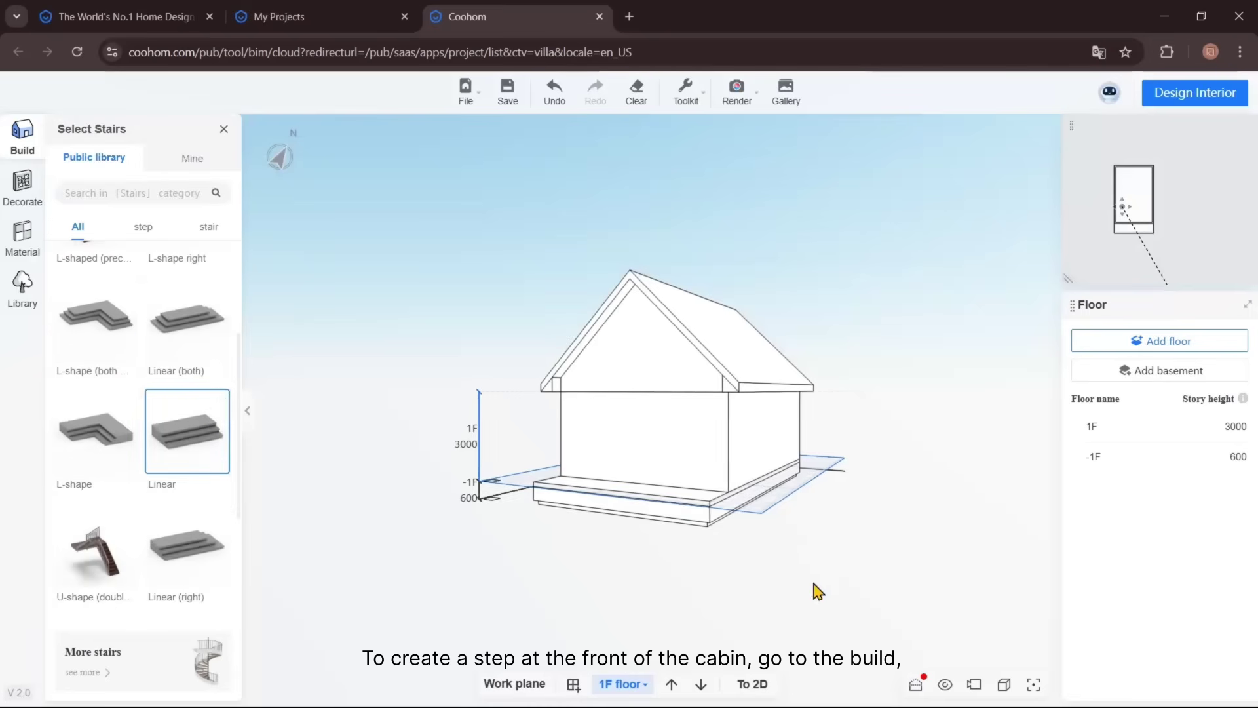
pyautogui.click(752, 684)
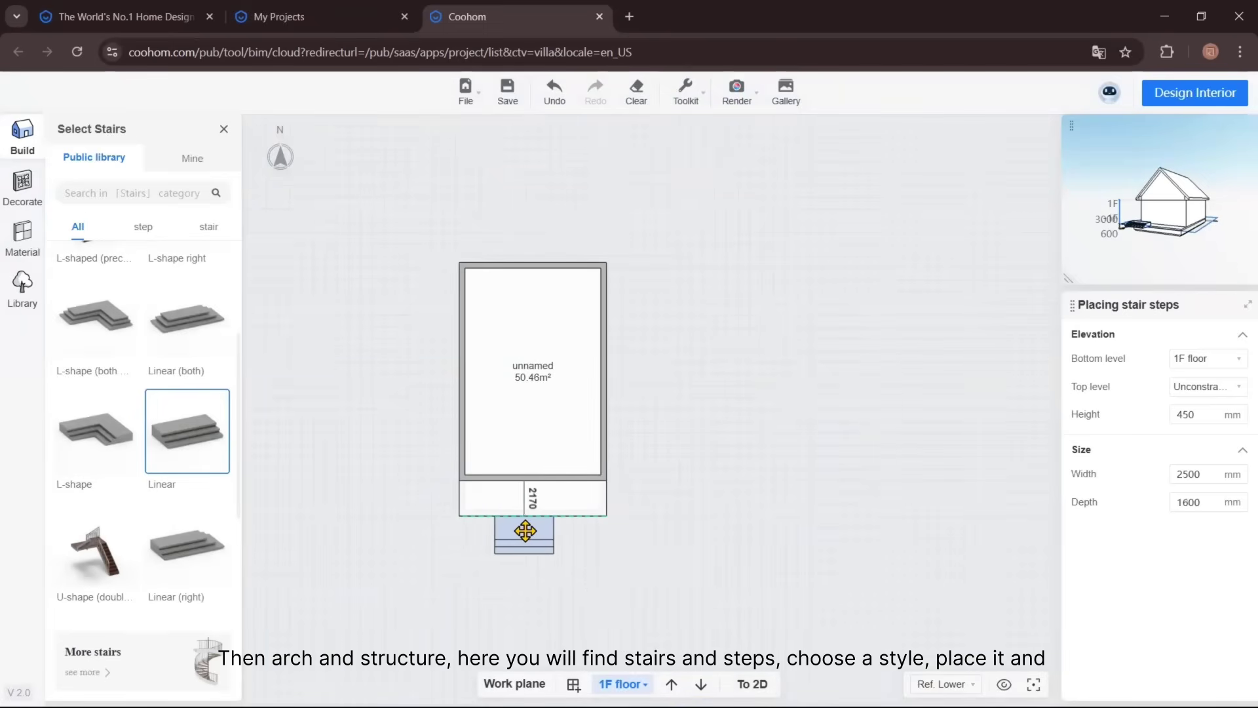
pyautogui.click(531, 530)
pyautogui.scroll(1, 511, 607)
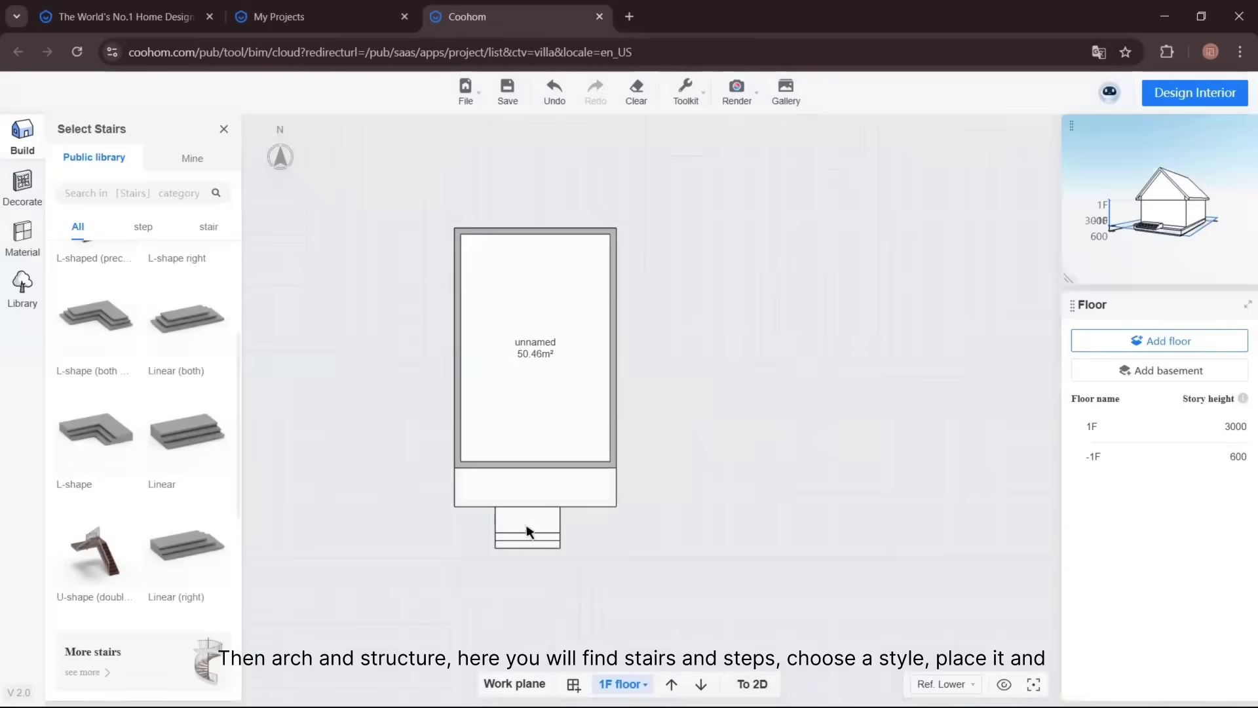
# - Stretch the front steps on both sides to the platform's full width of 6240 mm
pyautogui.click(526, 529)
pyautogui.moveTo(560, 526); pyautogui.dragTo(616, 528)
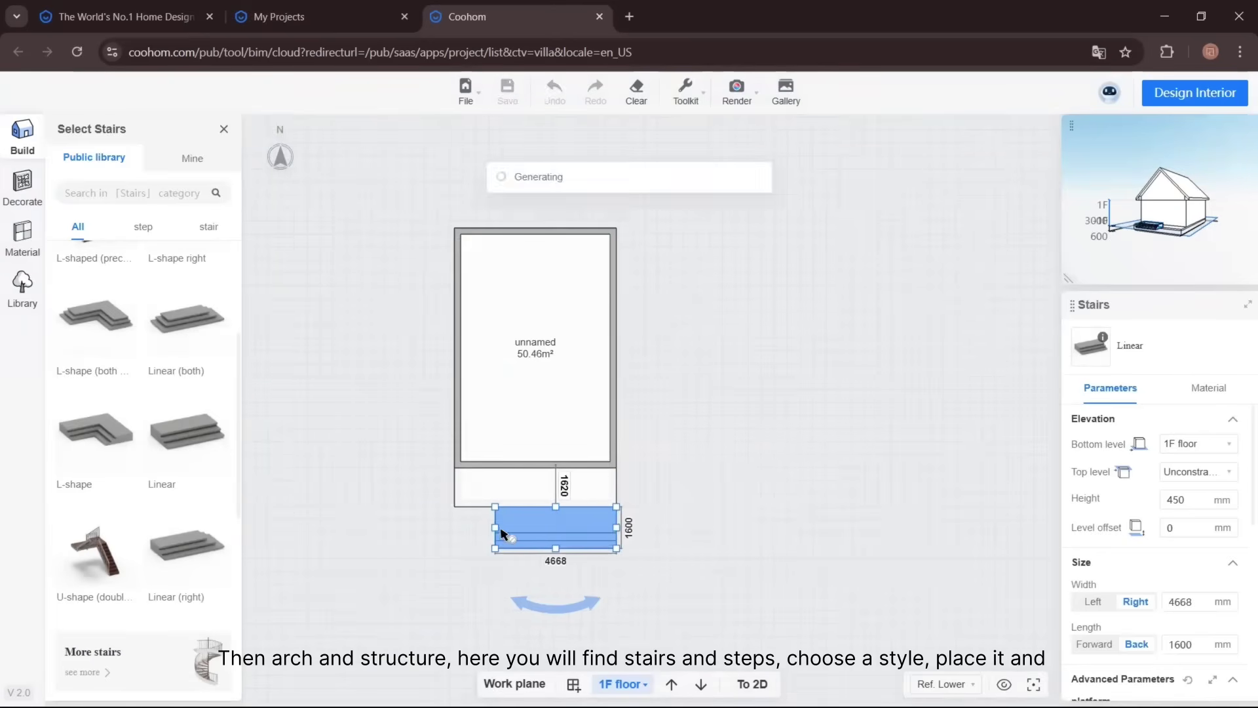
pyautogui.moveTo(494, 527); pyautogui.dragTo(454, 528)
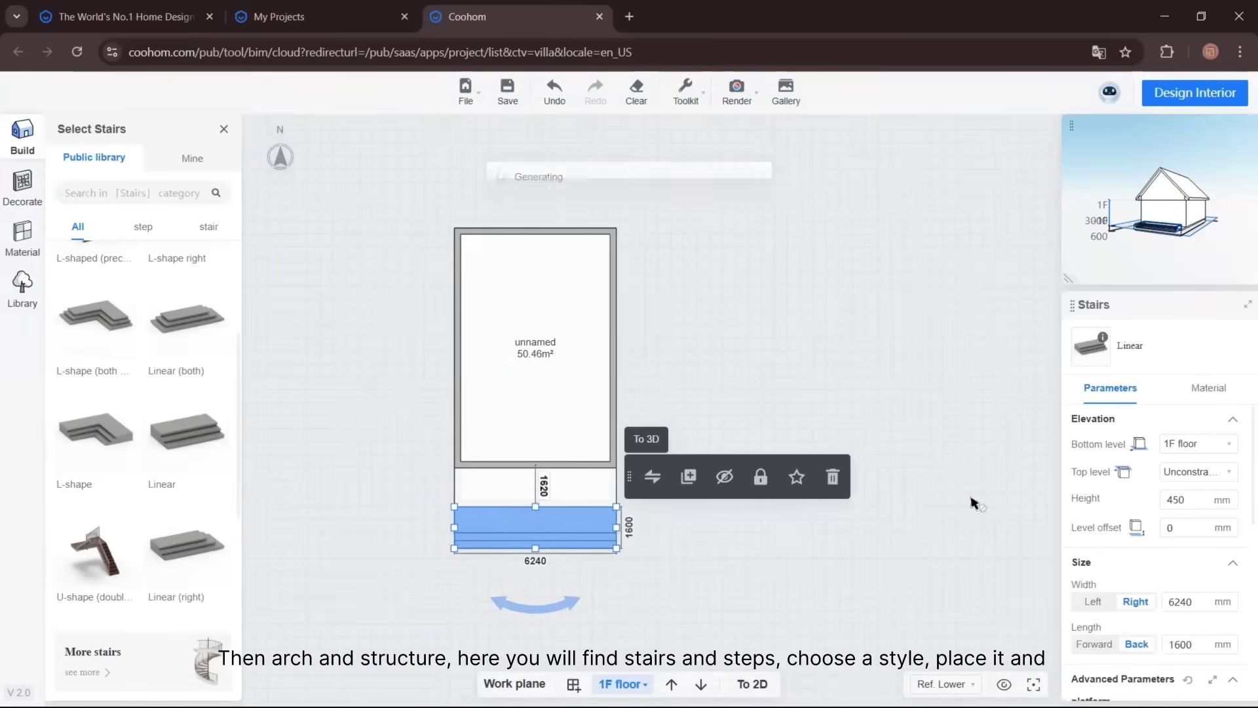
# - Set the front steps' bottom level to the -1F floor and top level to the 1F floor, and return to the 3D view
pyautogui.click(1196, 452)
pyautogui.click(1151, 532)
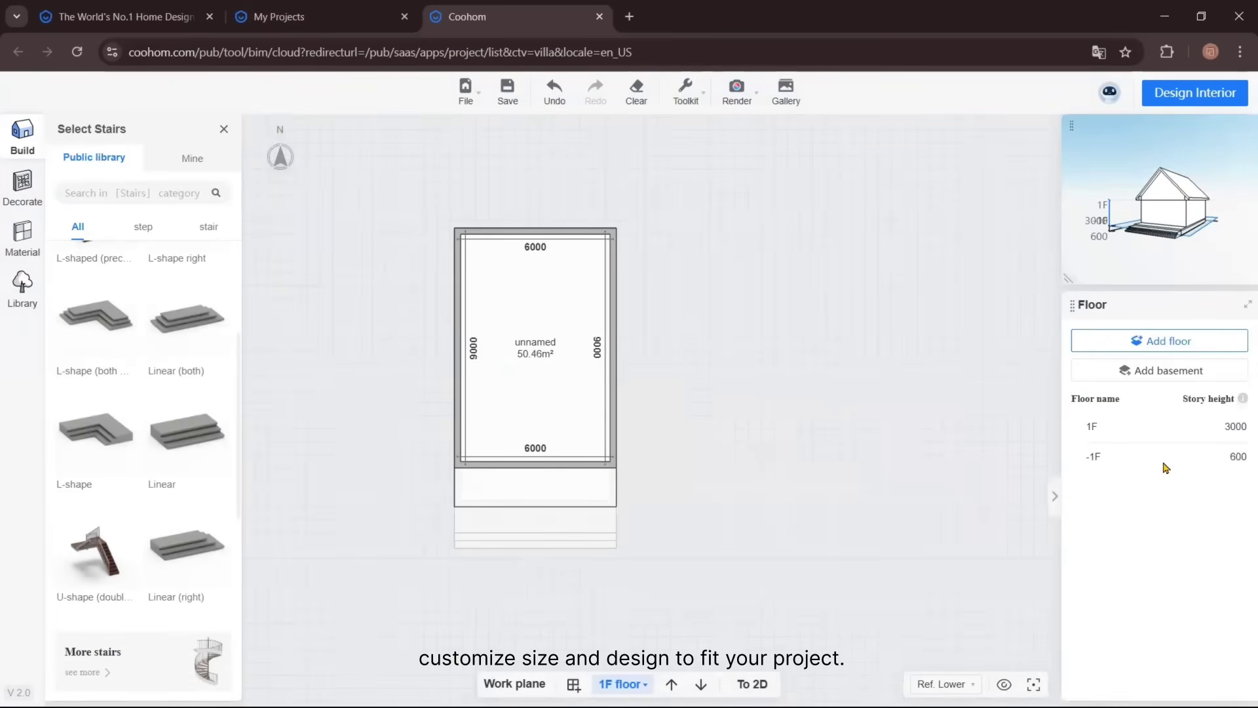
pyautogui.click(536, 499)
pyautogui.click(575, 543)
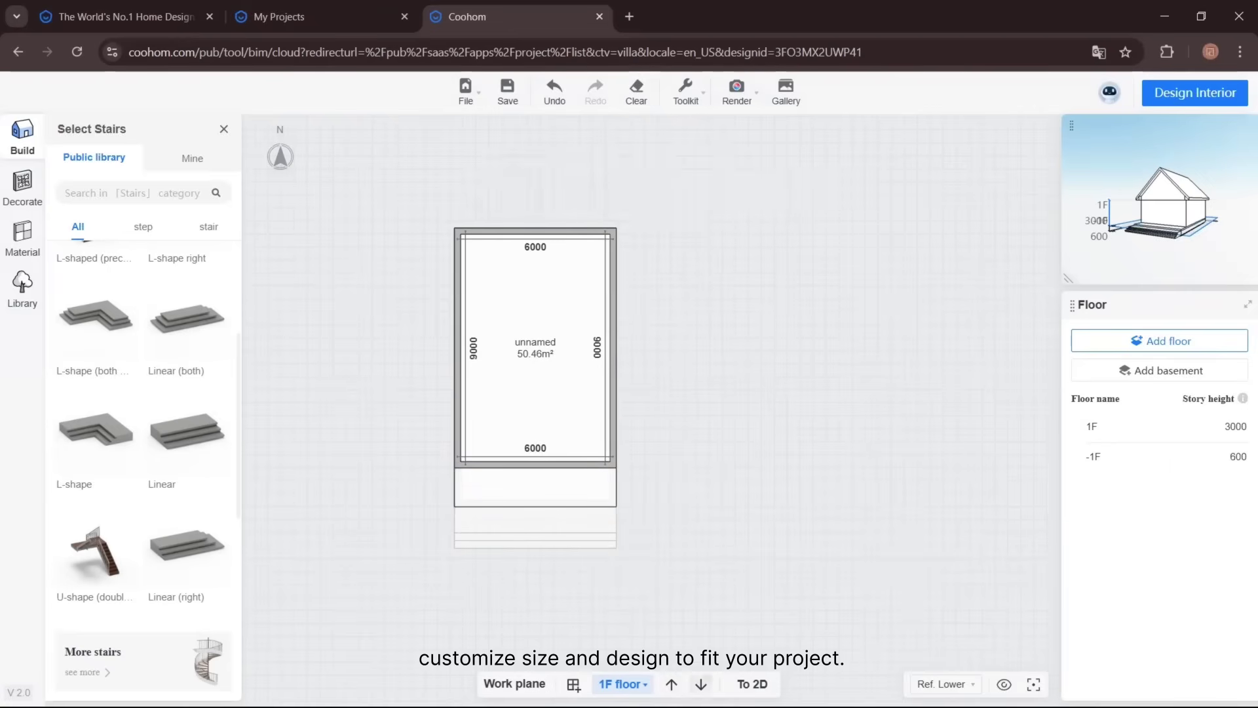
pyautogui.doubleClick(576, 536)
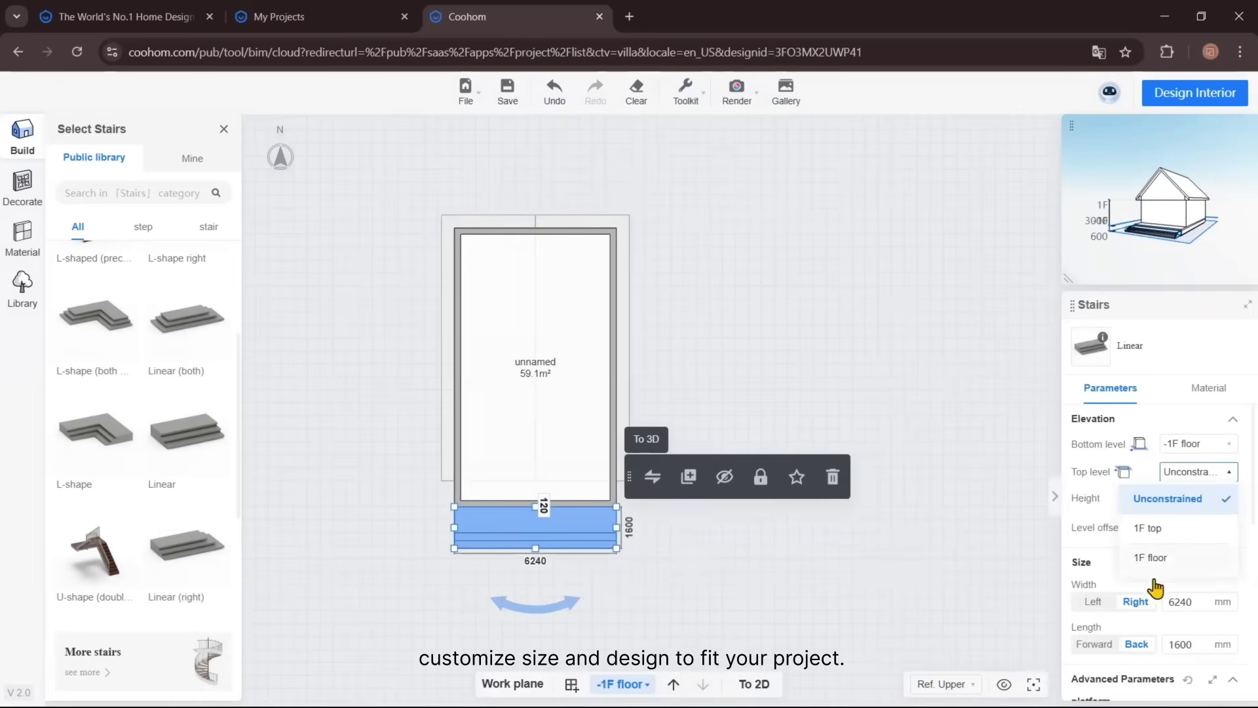
pyautogui.click(1150, 565)
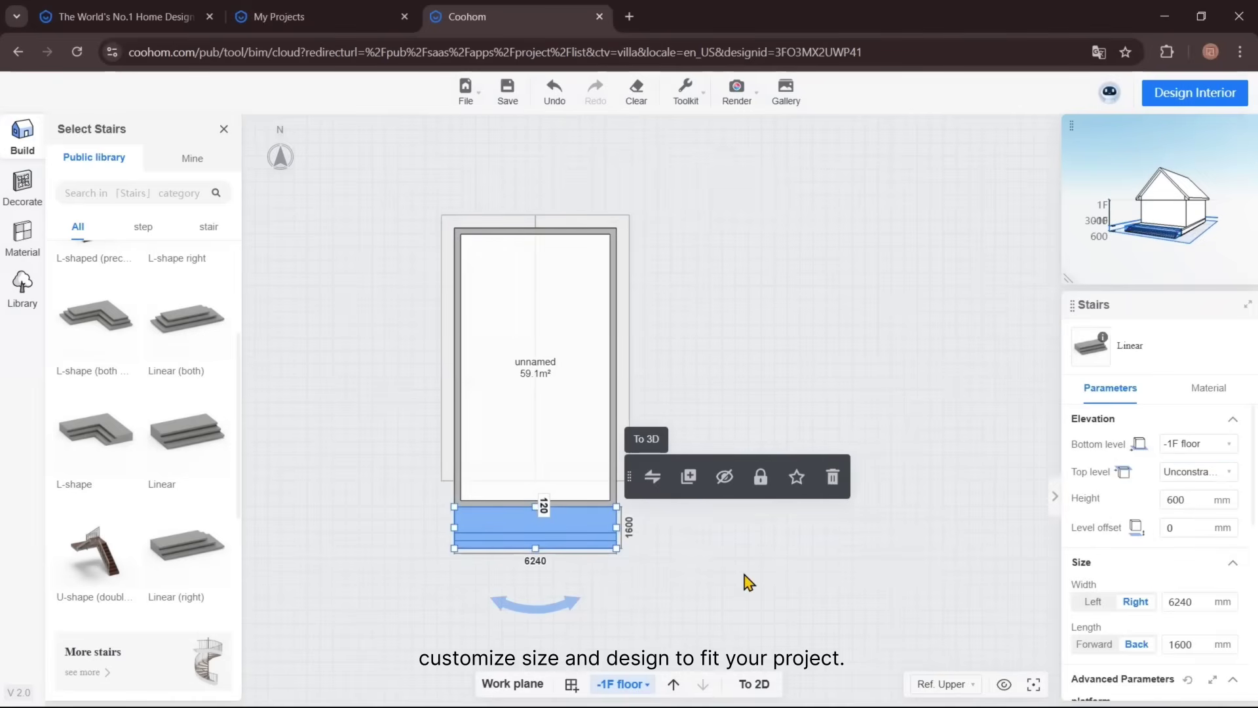
pyautogui.click(735, 536)
pyautogui.press('2')
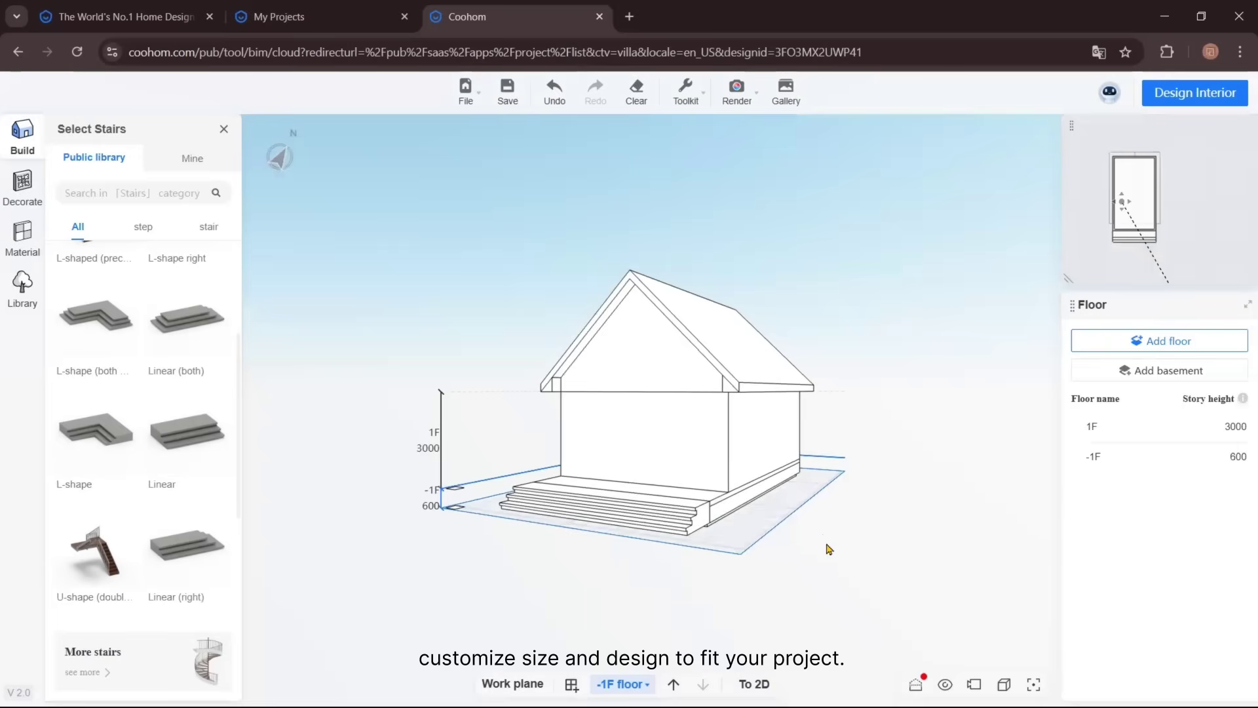
# - Place a dark four-panel glazed door from the public library in the middle of the cabin's front wall
pyautogui.click(22, 289)
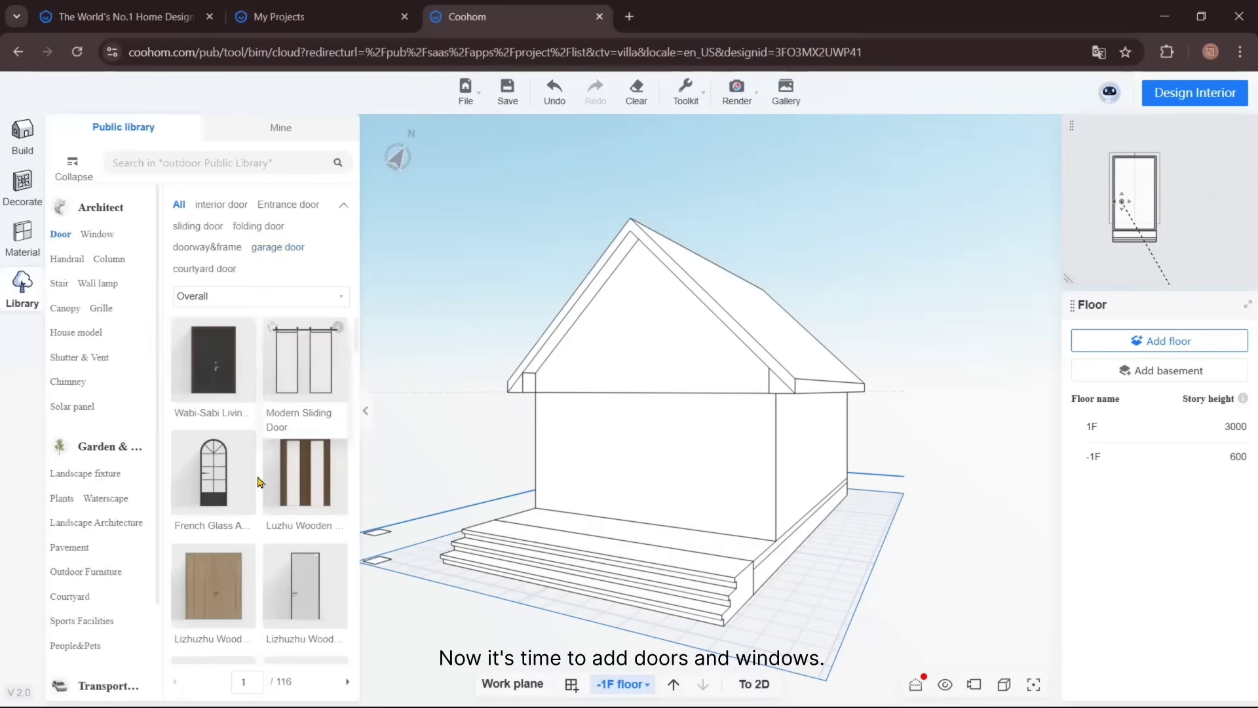
pyautogui.scroll(-10, 260, 483)
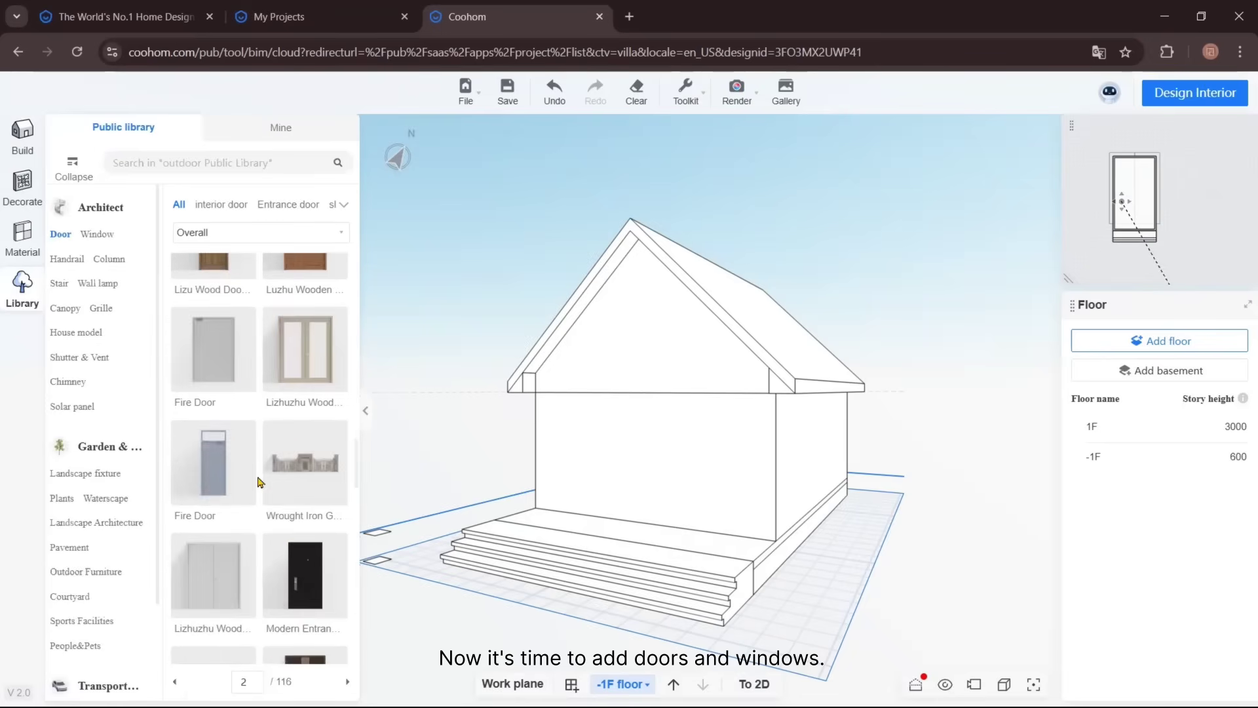
pyautogui.scroll(-10, 260, 483)
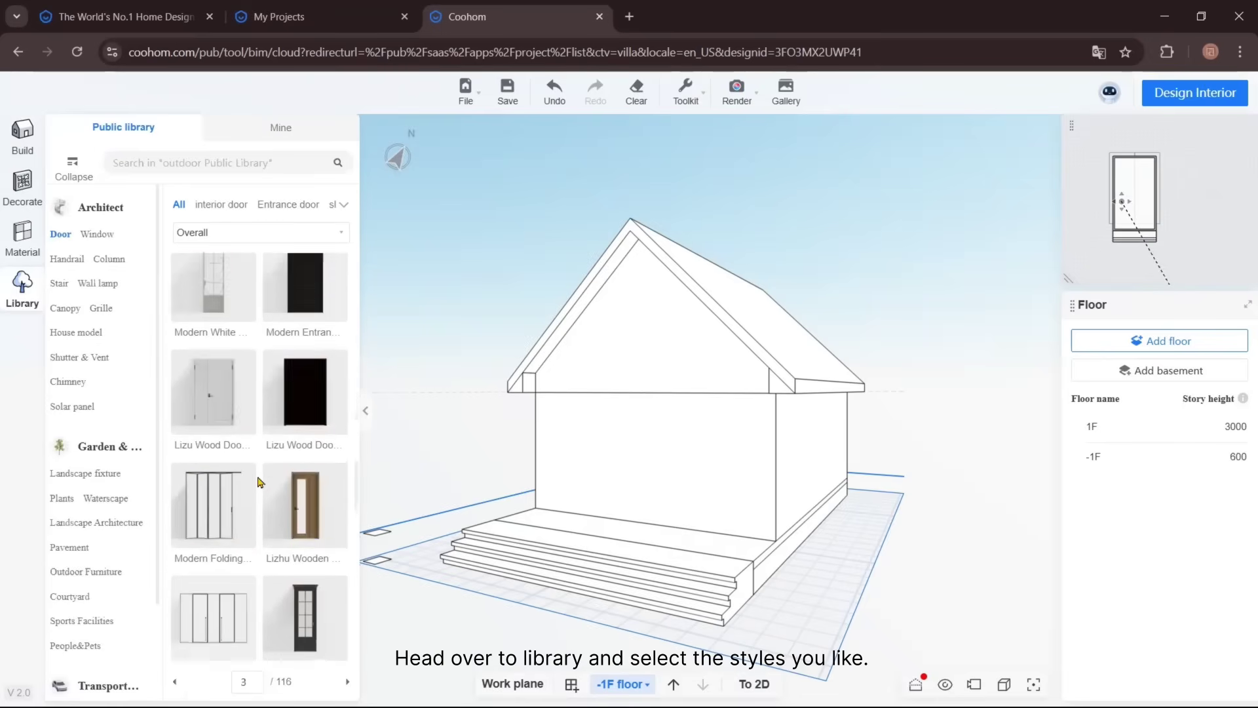
pyautogui.scroll(-10, 260, 483)
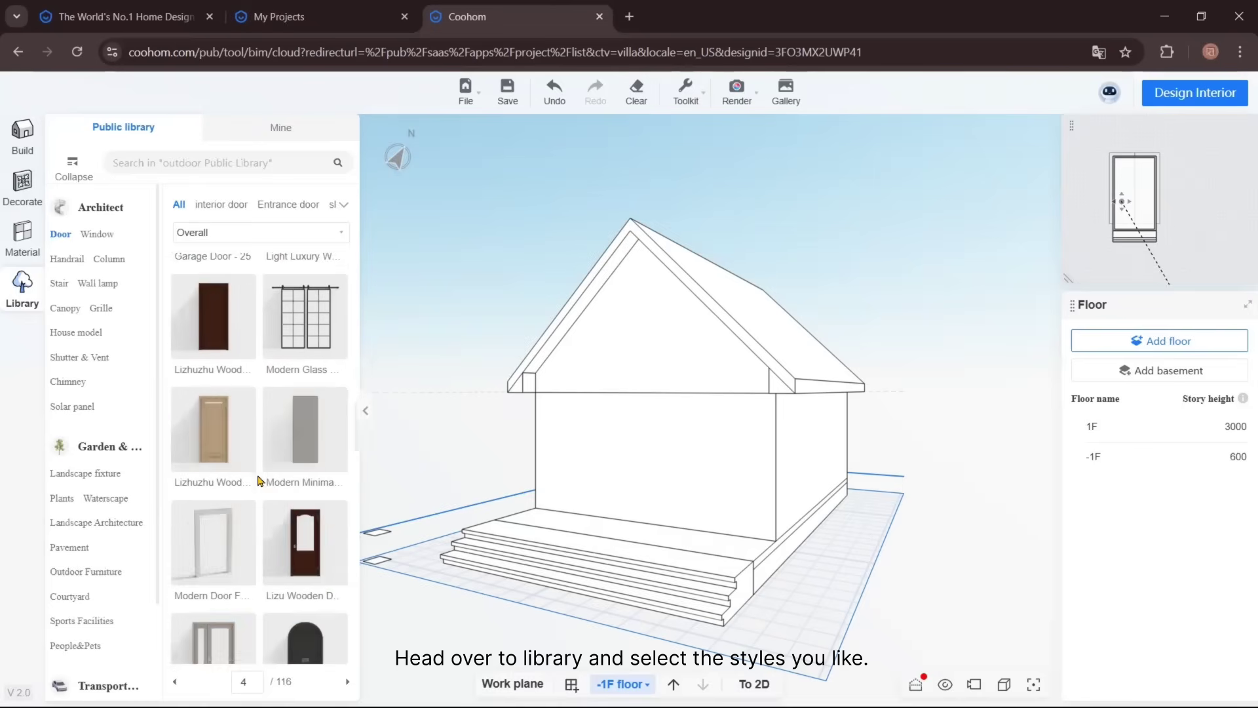
pyautogui.scroll(-10, 260, 482)
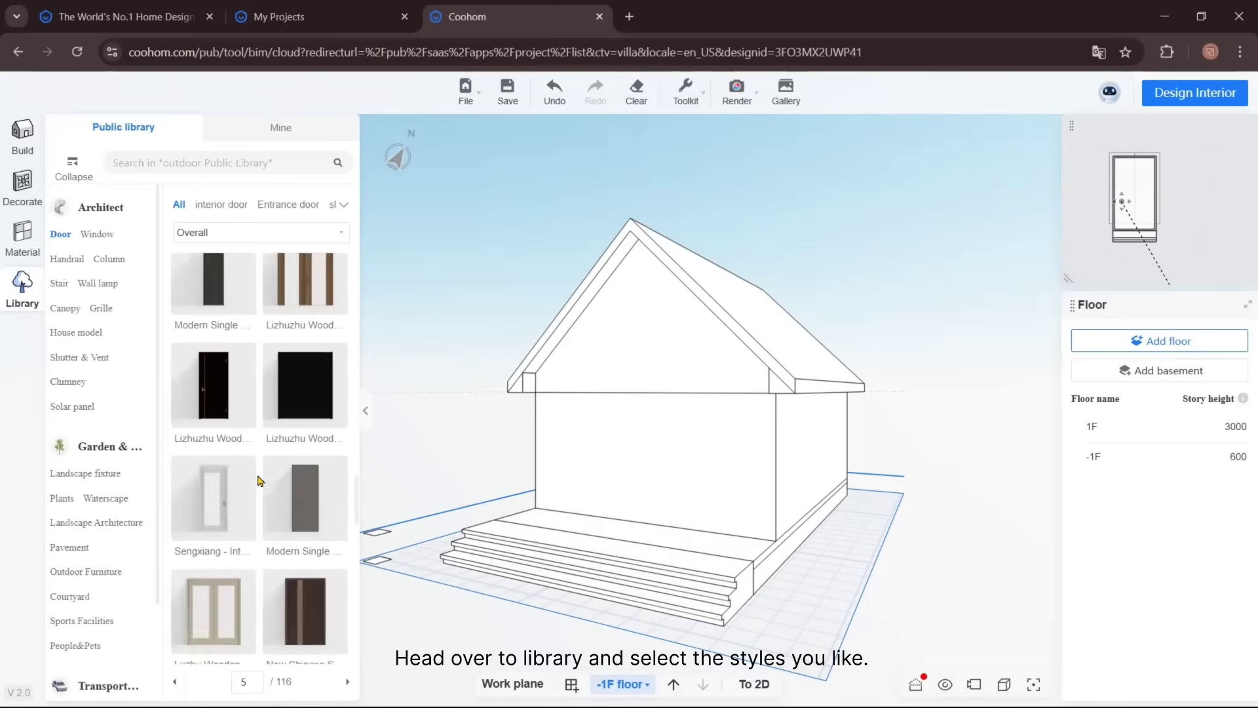
pyautogui.scroll(-10, 260, 482)
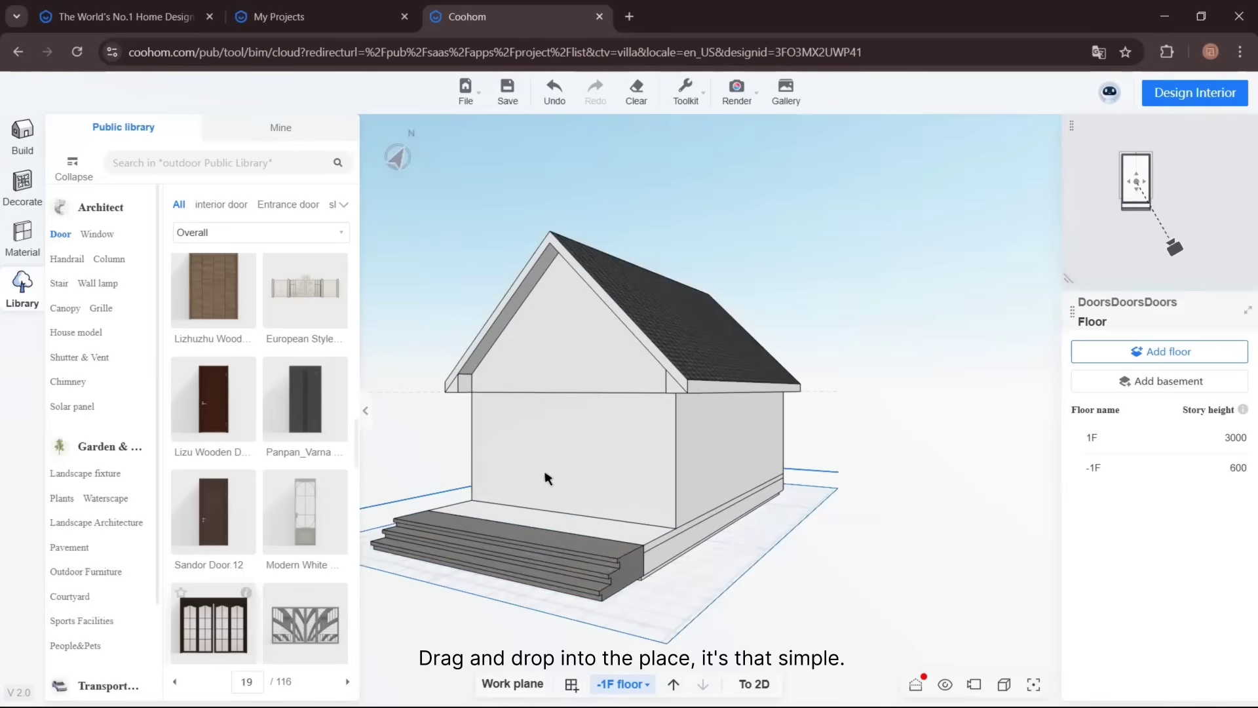
pyautogui.moveTo(548, 478); pyautogui.dragTo(541, 452)
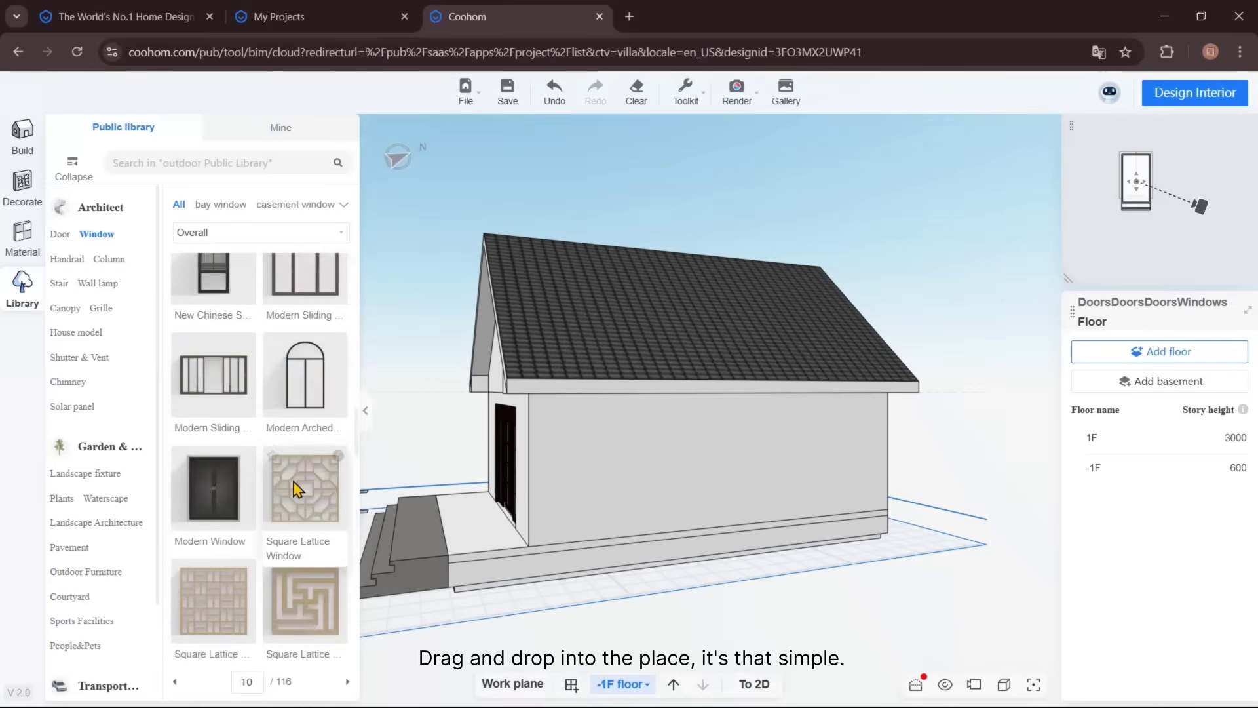
# - Place a Modern Sliding window from the library in the middle of the cabin's east long wall
pyautogui.scroll(-5, 296, 488)
pyautogui.moveTo(222, 490); pyautogui.dragTo(774, 488)
pyautogui.click(1008, 610)
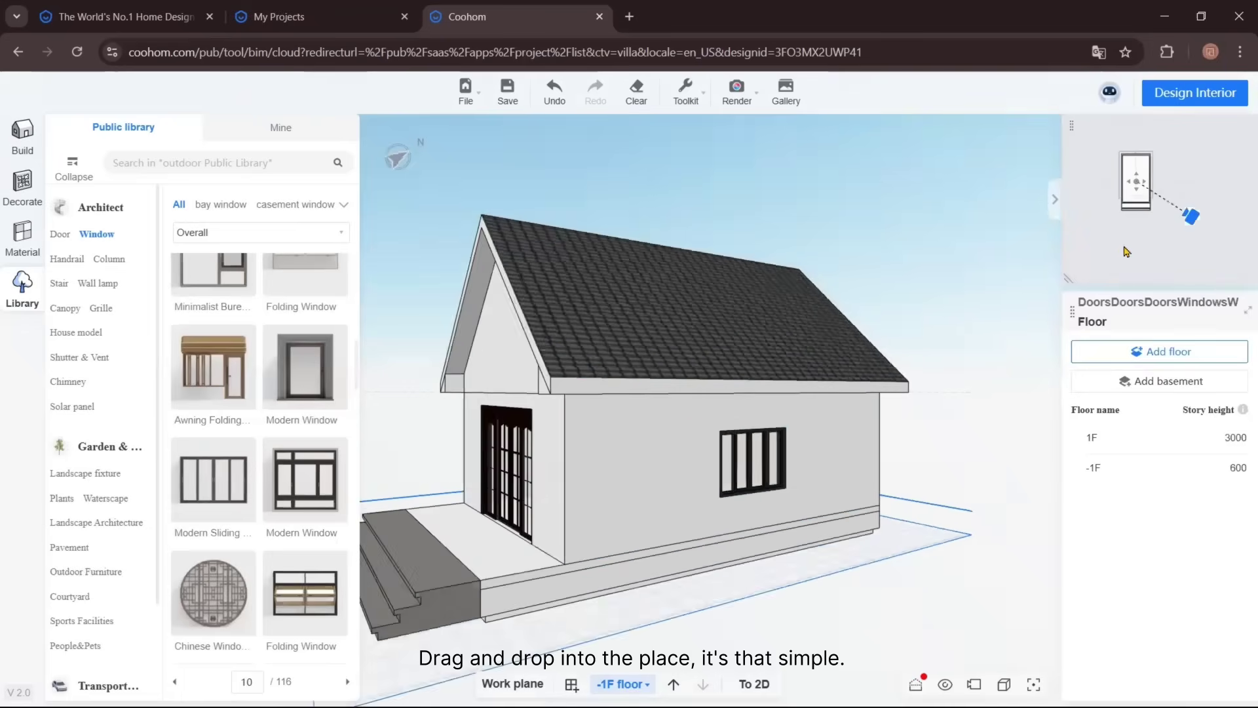
# - Place a matching Modern Sliding window centred in the west long wall, 800 mm above the 1F floor, and deselect it
pyautogui.moveTo(1199, 208); pyautogui.dragTo(1092, 221)
pyautogui.moveTo(202, 514); pyautogui.dragTo(484, 466)
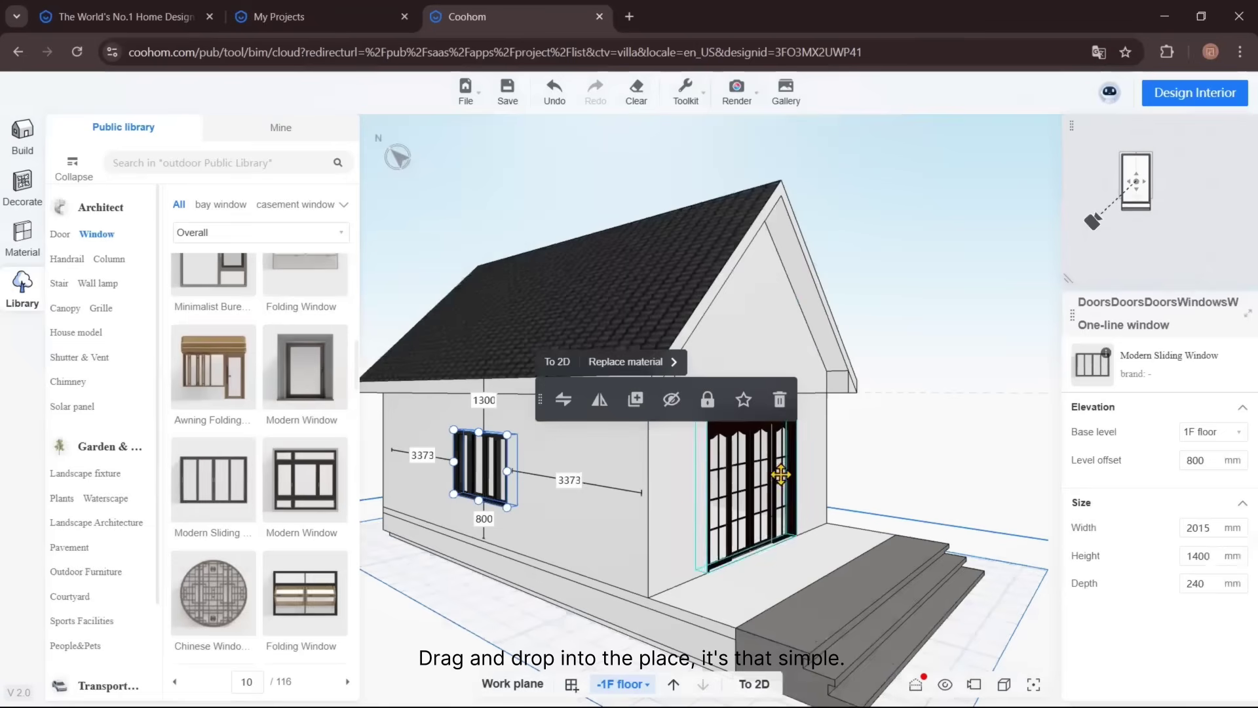
pyautogui.click(836, 281)
pyautogui.scroll(-5, 898, 532)
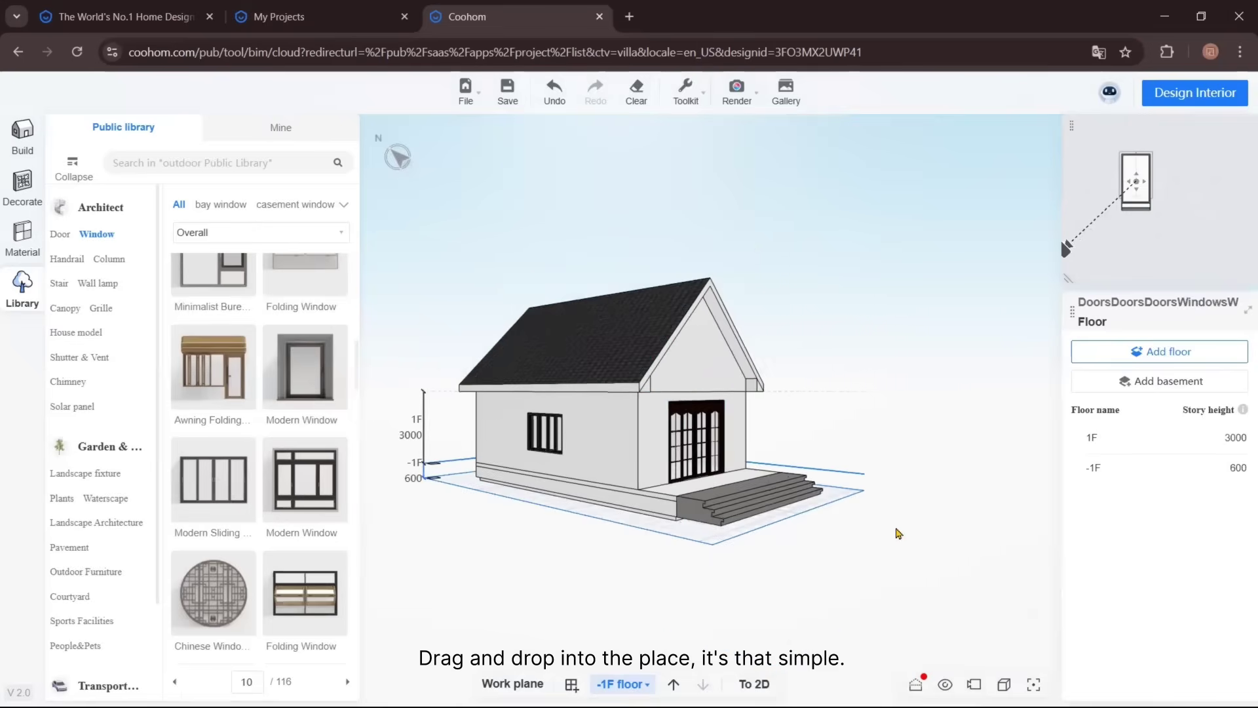
pyautogui.scroll(4, 665, 444)
# - Add a ridge decoration with a 109 by 100 mm section to the whole roof
pyautogui.click(16, 190)
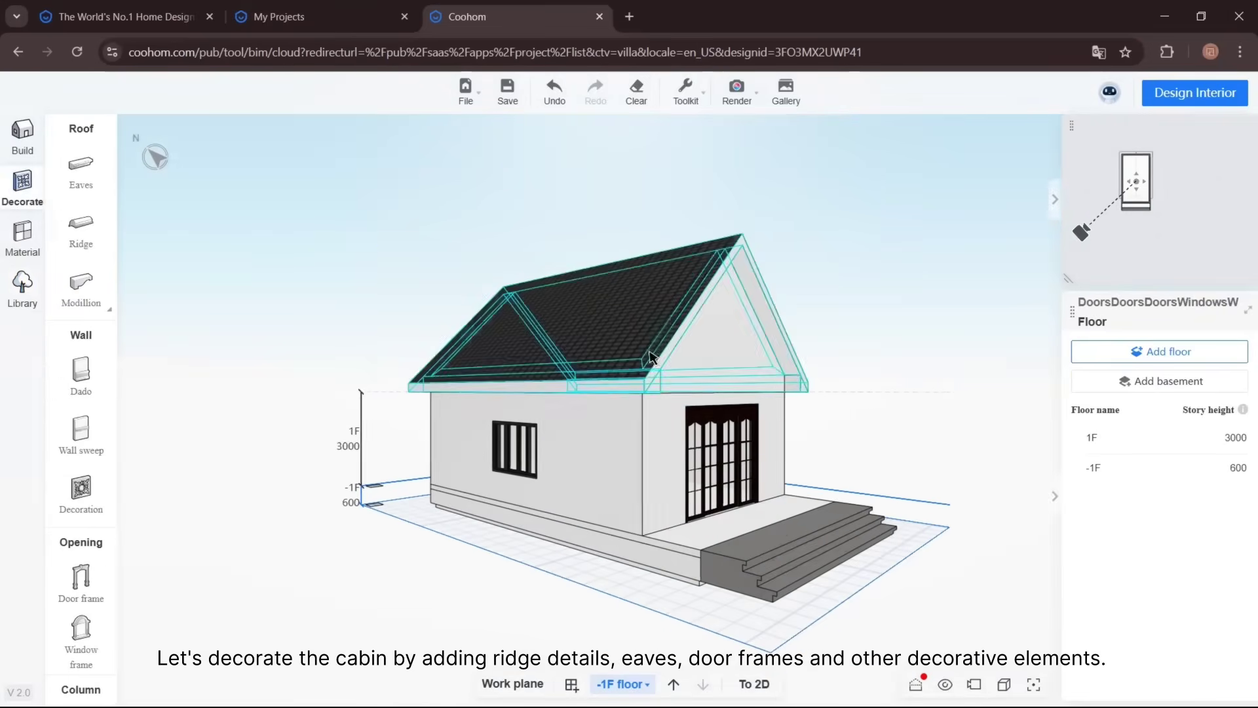
pyautogui.scroll(1, 427, 464)
pyautogui.click(81, 229)
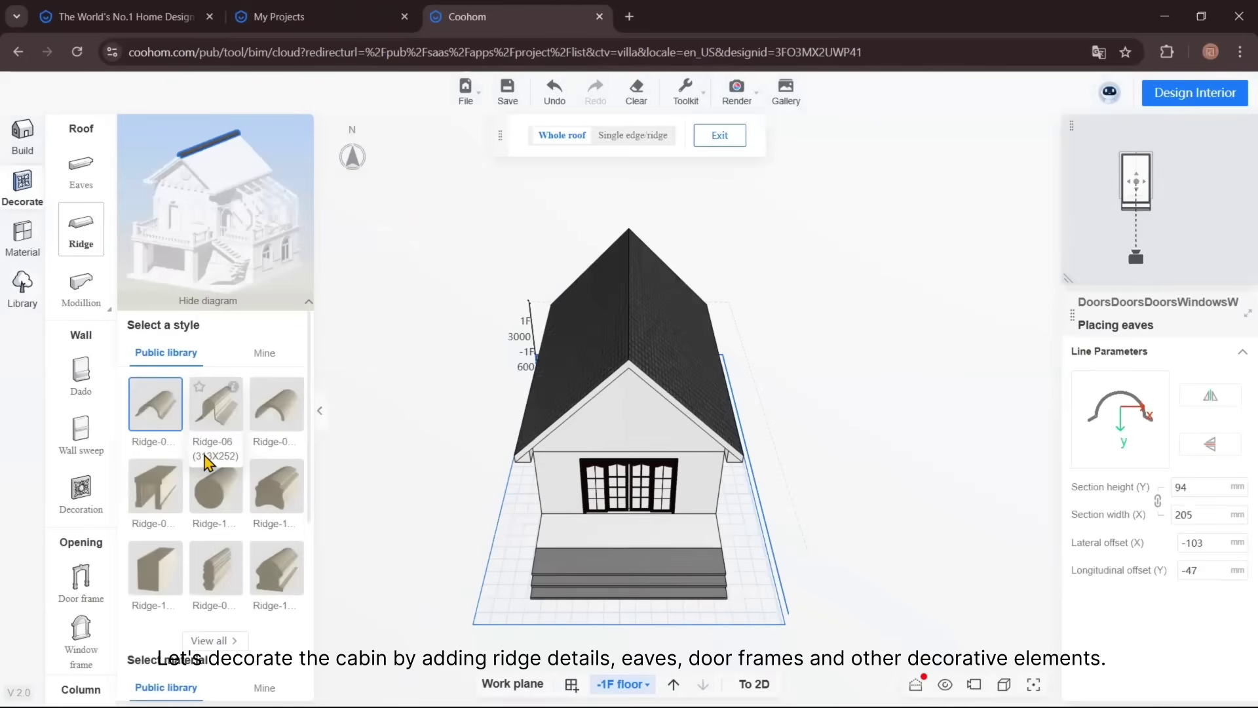
pyautogui.click(627, 364)
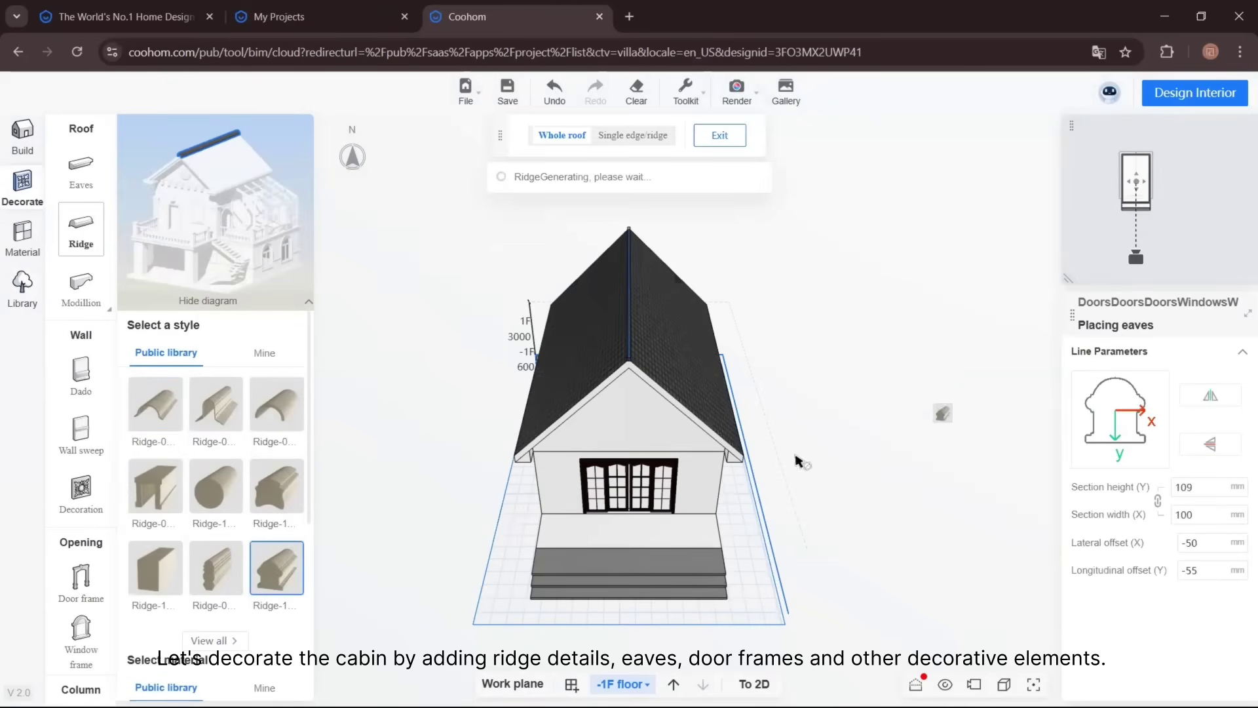
pyautogui.moveTo(1145, 257)
pyautogui.mouseDown()
pyautogui.moveTo(1208, 249)
pyautogui.moveTo(1163, 249)
pyautogui.mouseUp()
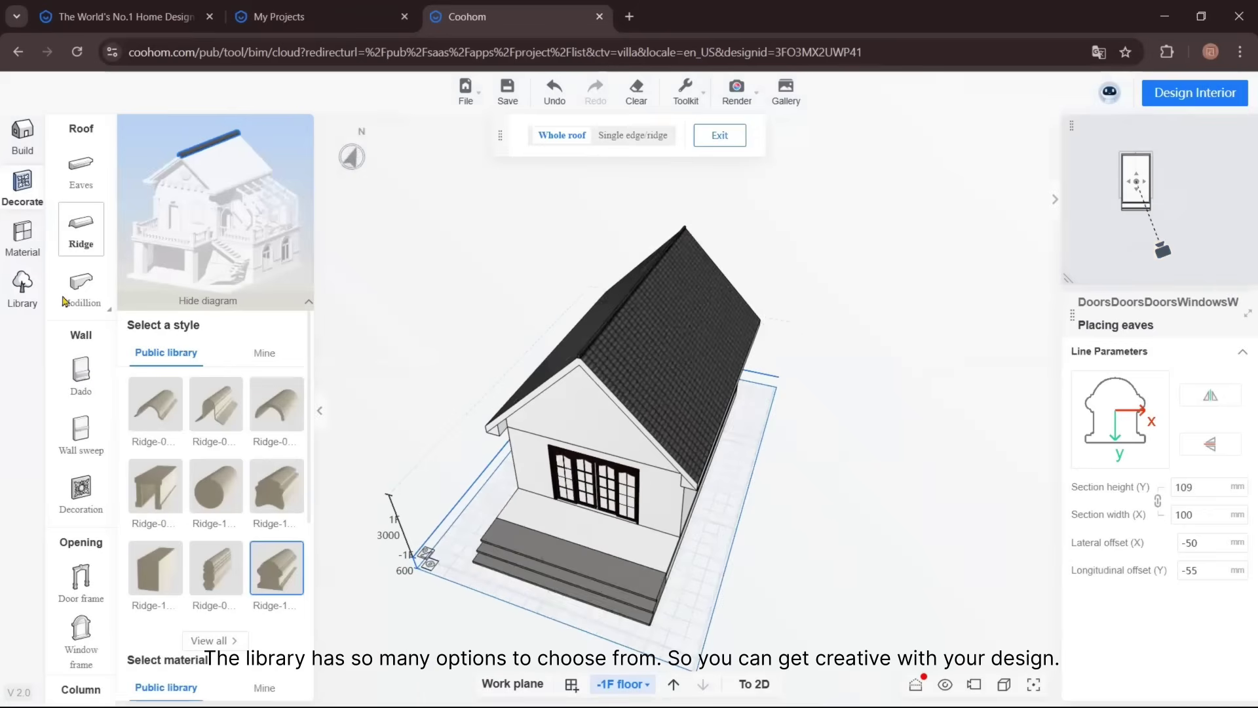
# - Add an eaves moulding along the top line of the whole roof
pyautogui.click(80, 170)
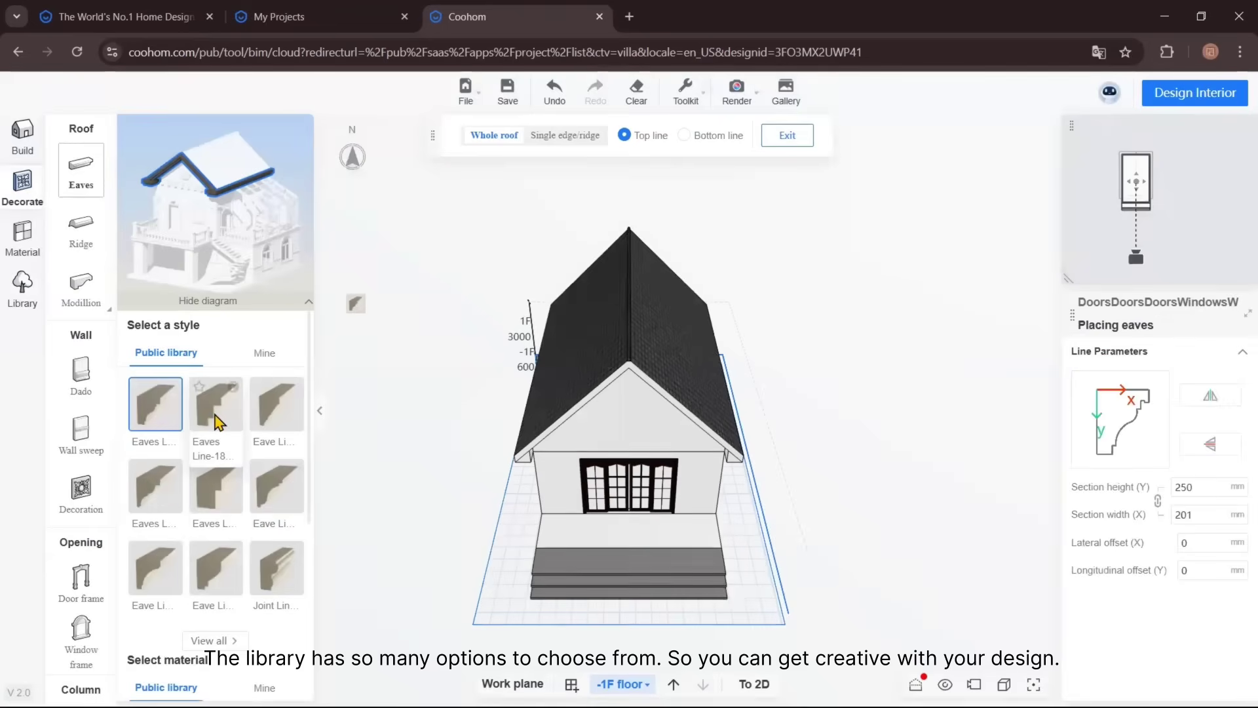
pyautogui.click(525, 451)
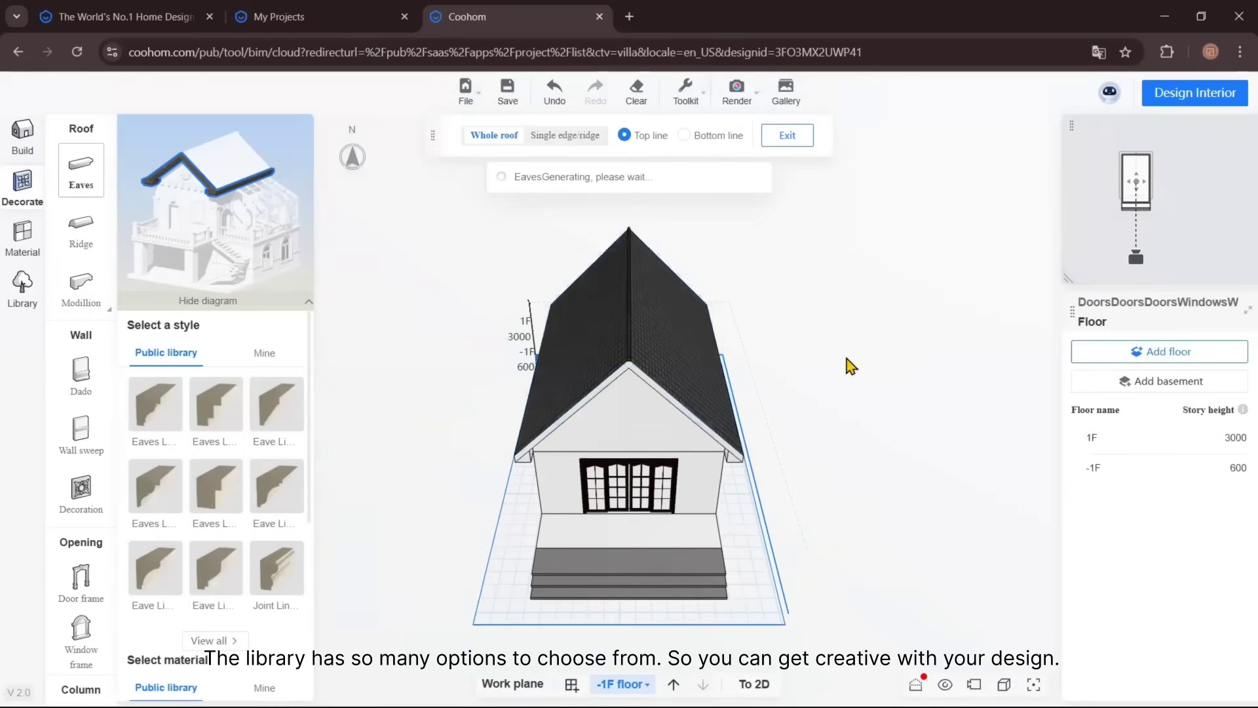
pyautogui.moveTo(758, 405); pyautogui.dragTo(762, 357, button='right')
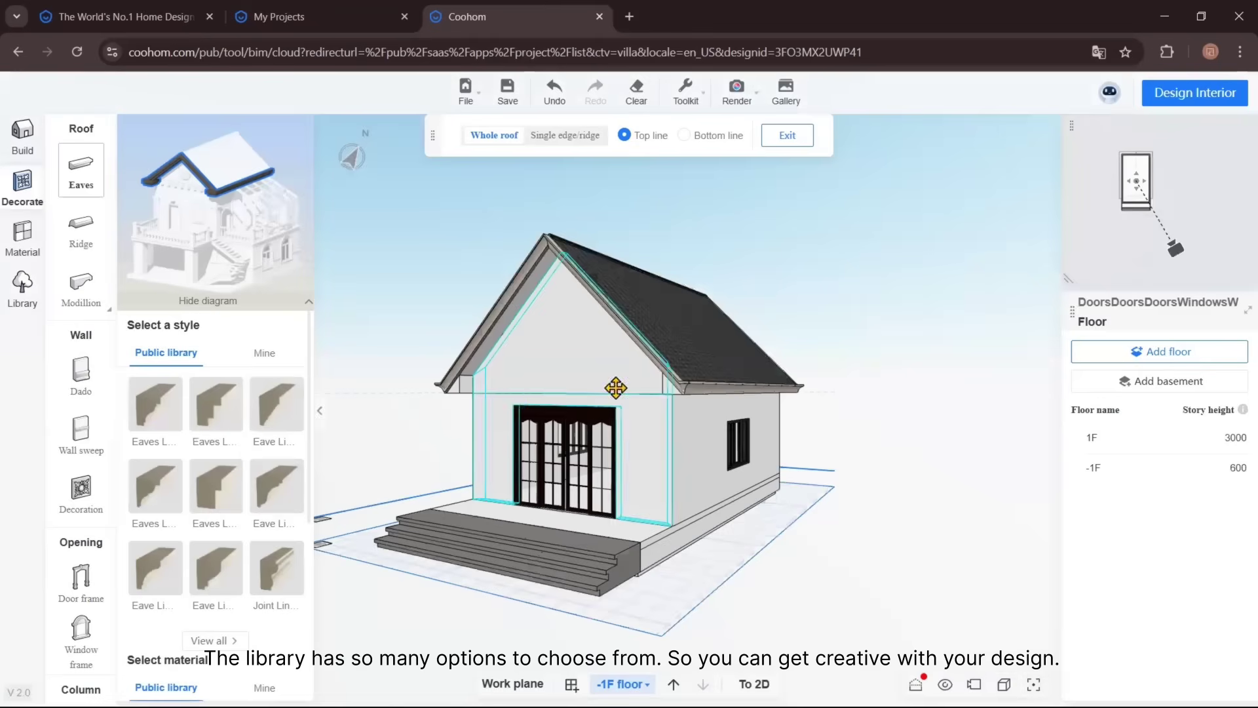
pyautogui.click(81, 486)
pyautogui.click(215, 404)
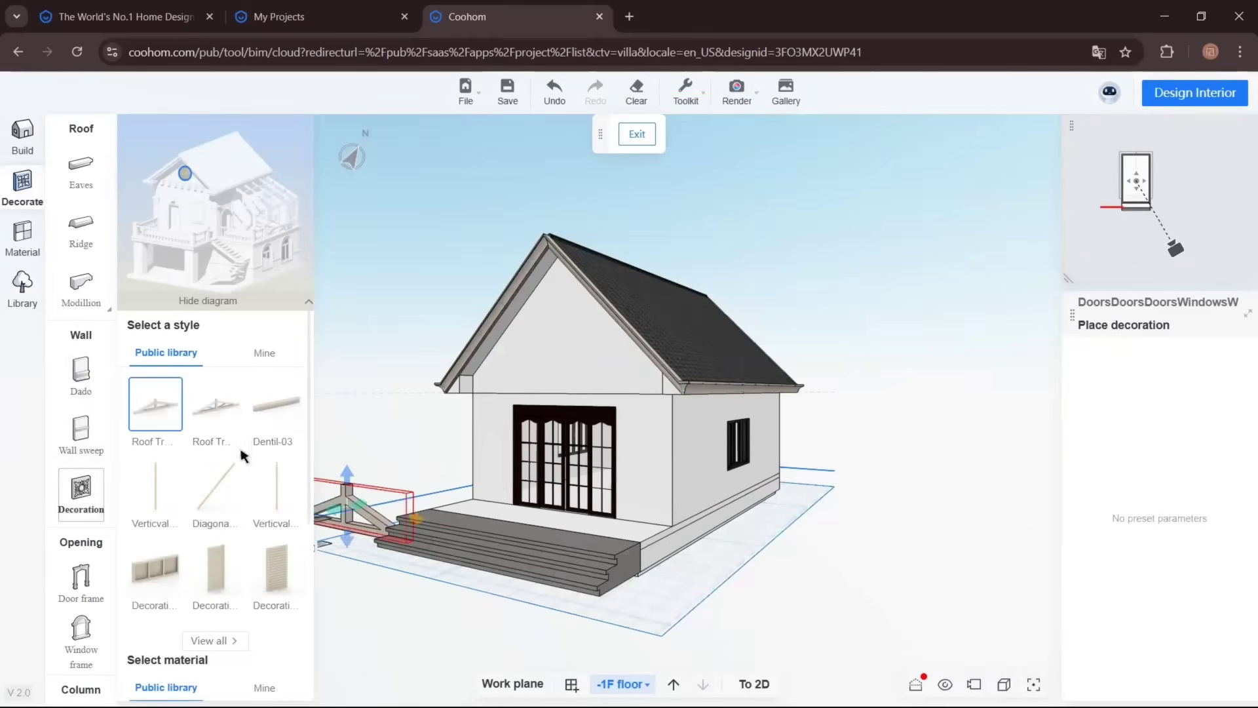
pyautogui.press('Escape')
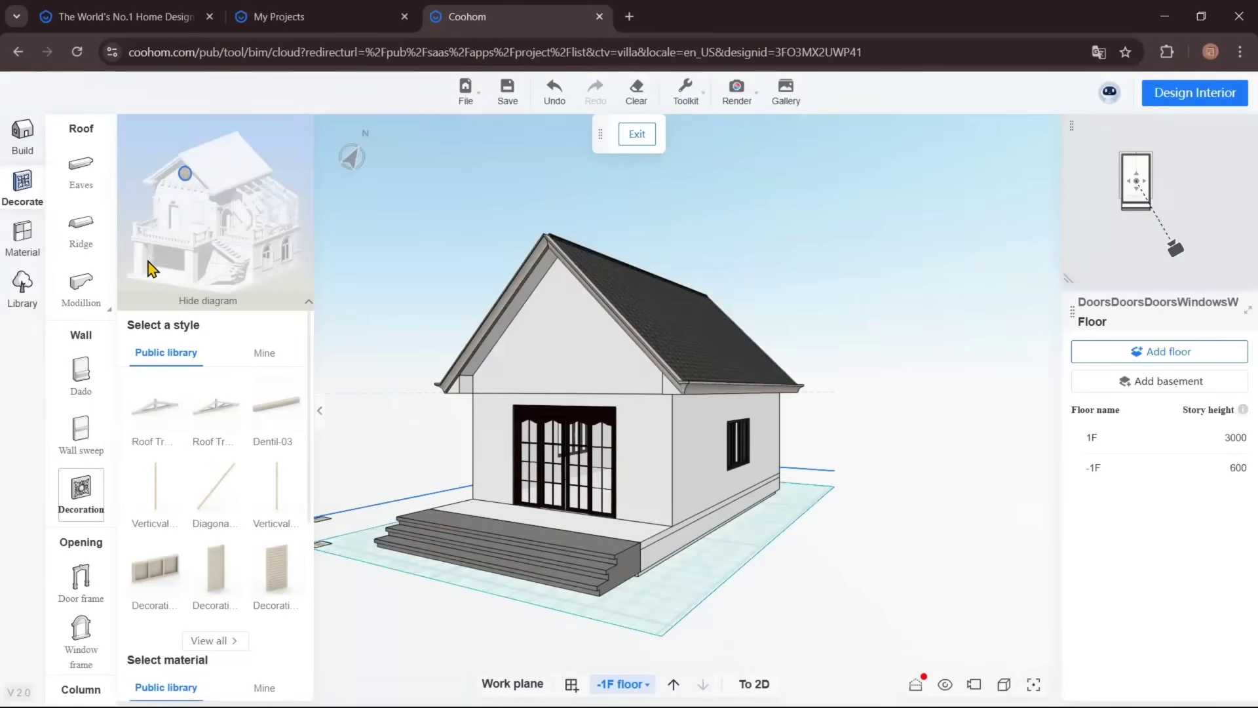
# - Edit the hip roof's outline and pull its front edge outward to the front edge of the plinth, then finish the edit
pyautogui.click(637, 290)
pyautogui.click(713, 415)
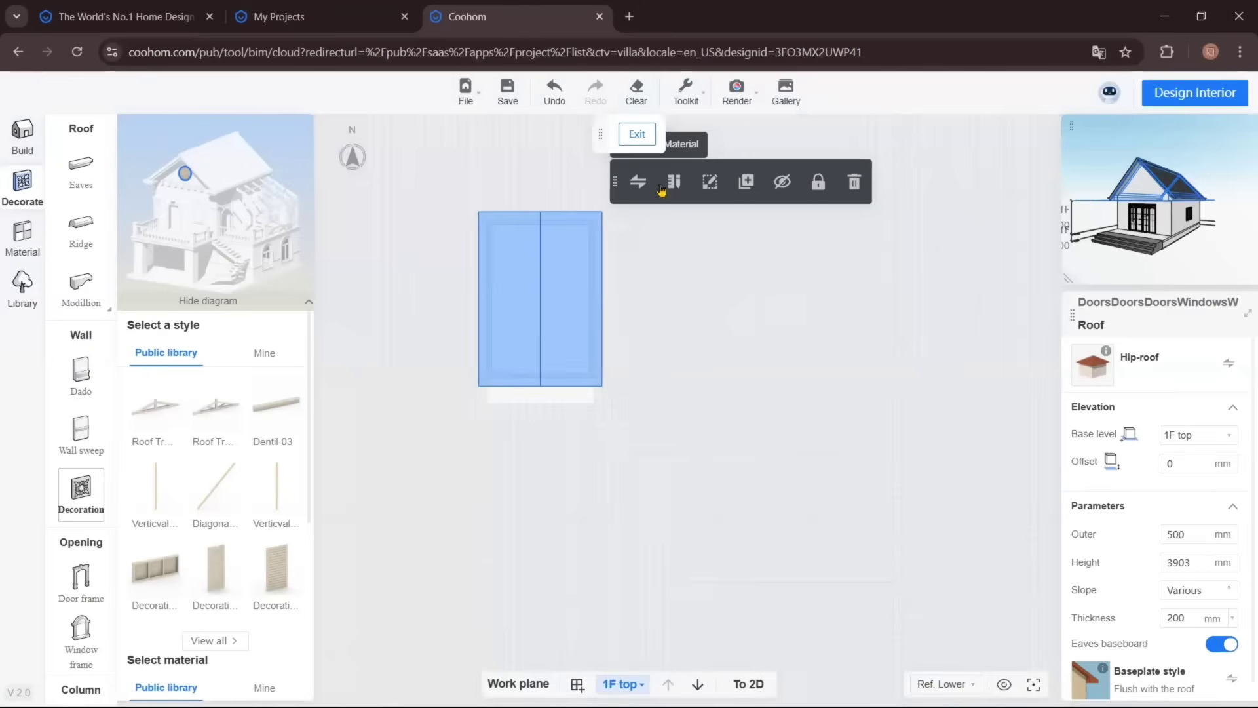
pyautogui.click(710, 177)
pyautogui.scroll(5, 554, 378)
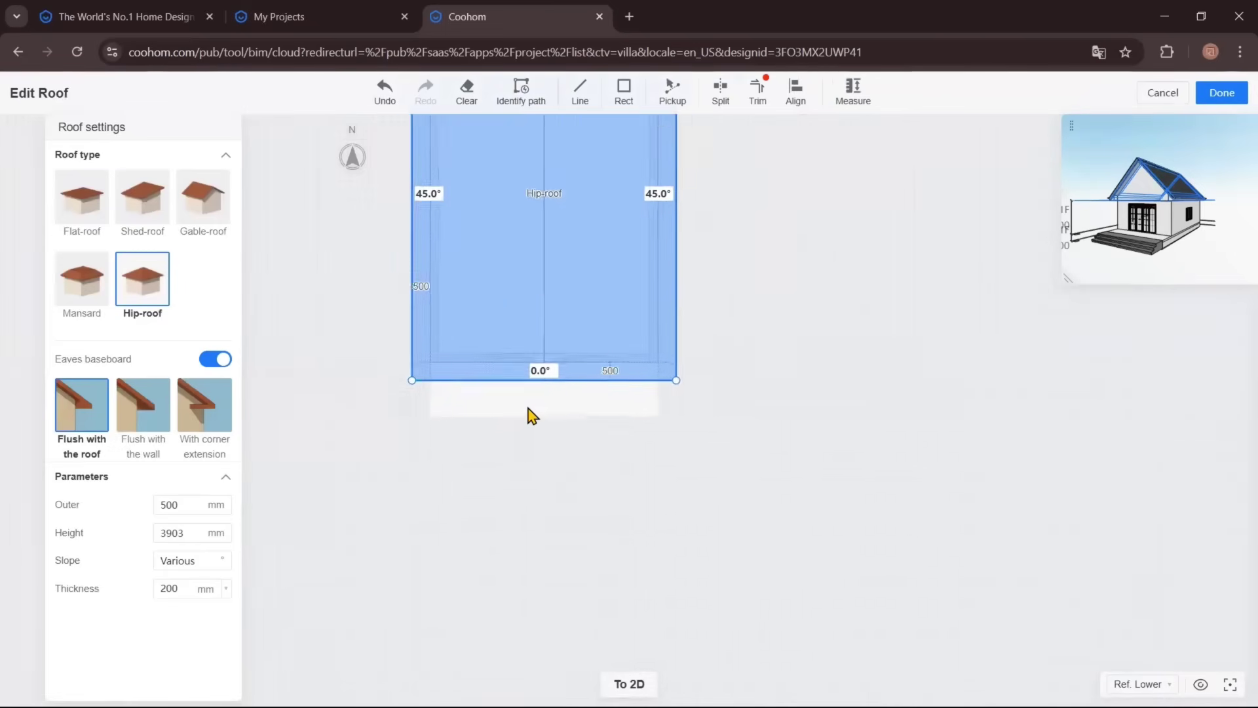
pyautogui.click(560, 362)
pyautogui.moveTo(561, 424); pyautogui.dragTo(561, 425)
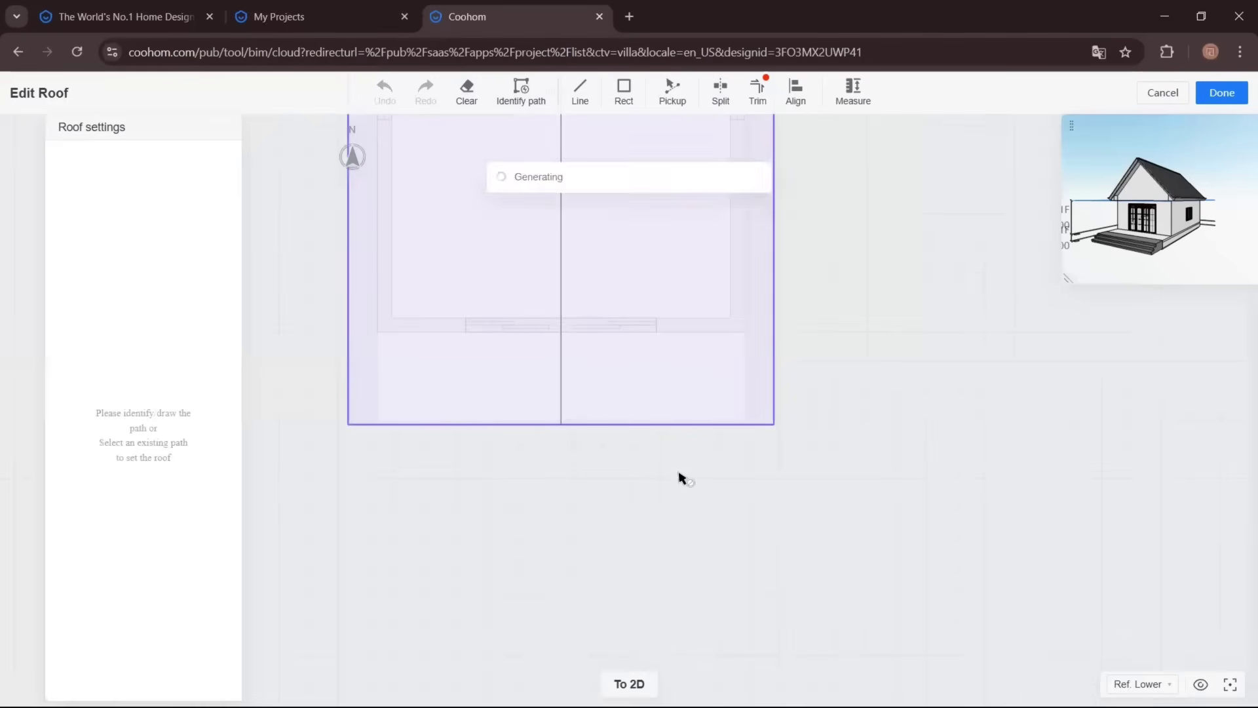
pyautogui.click(1220, 92)
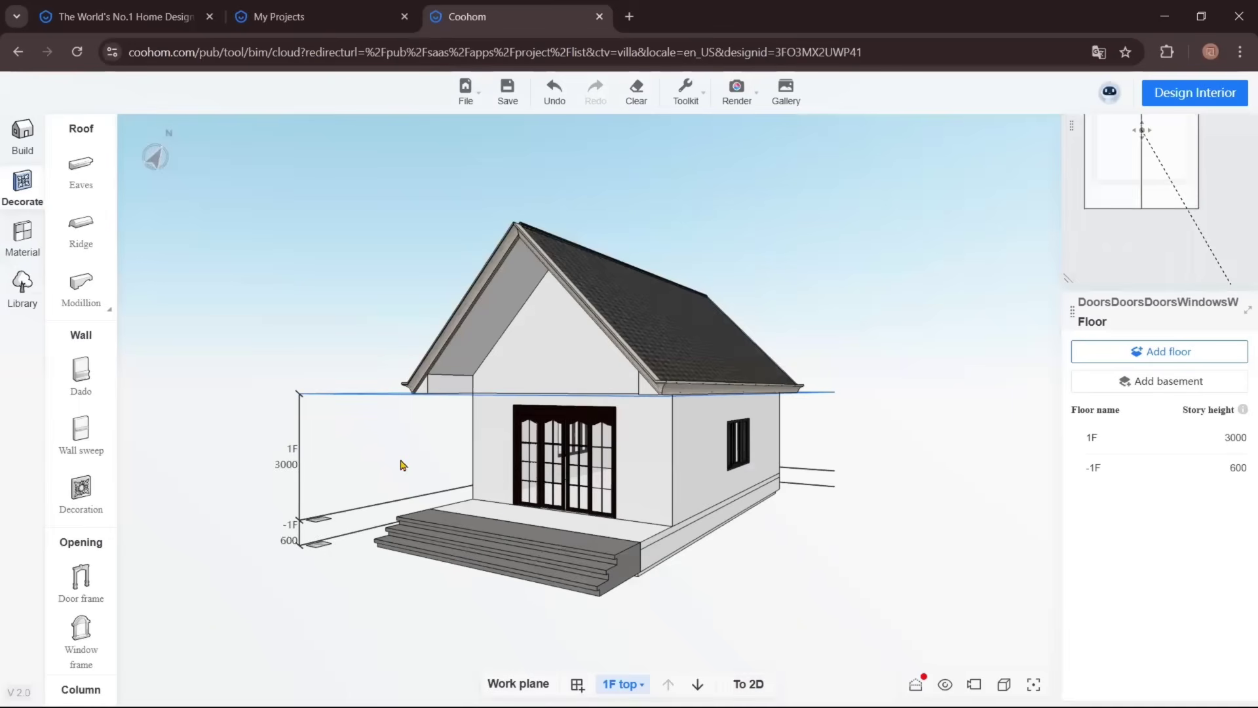
# - Place a Roof Truss 2 decoration on the front gable, centred above the door with a 500 mm offset from 1F top
pyautogui.click(81, 493)
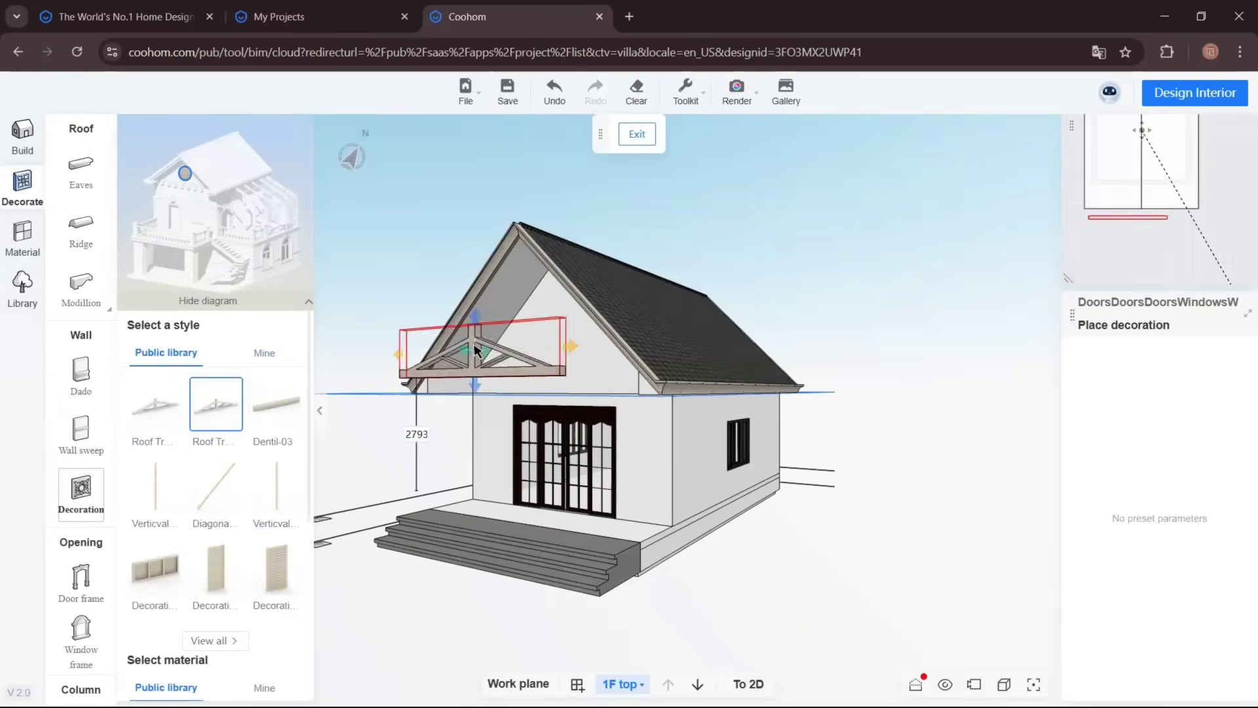
pyautogui.click(590, 357)
pyautogui.scroll(-1, 1159, 216)
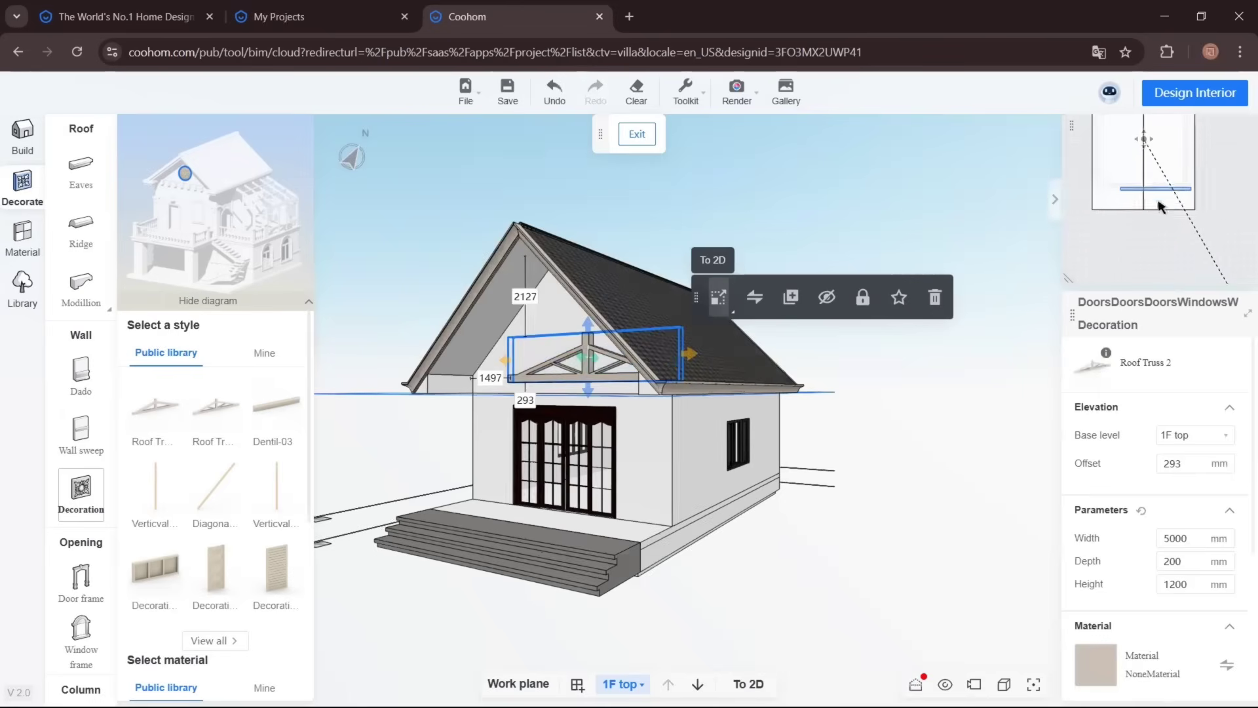
pyautogui.scroll(-3, 1158, 202)
pyautogui.moveTo(1202, 261); pyautogui.dragTo(1149, 254)
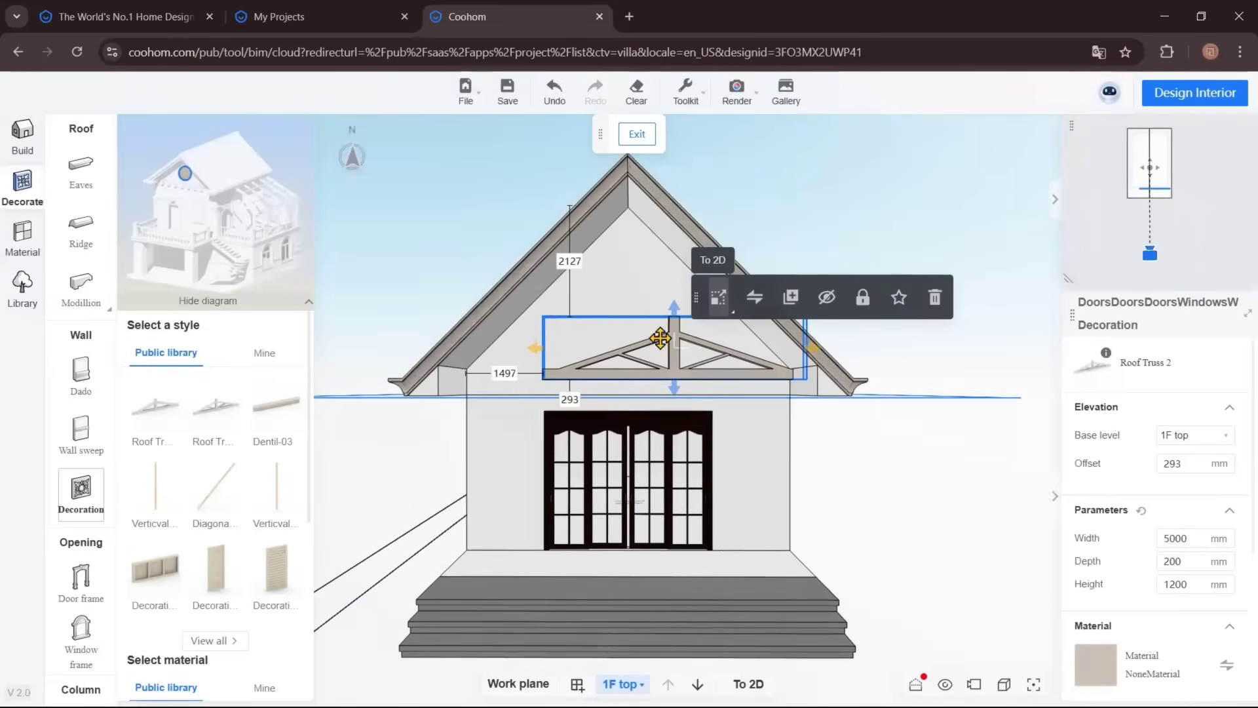
pyautogui.moveTo(661, 338); pyautogui.dragTo(628, 337)
# - Bring the truss forward to the roof's front edge, extending its depth to about 508 mm
pyautogui.moveTo(823, 427); pyautogui.dragTo(574, 491)
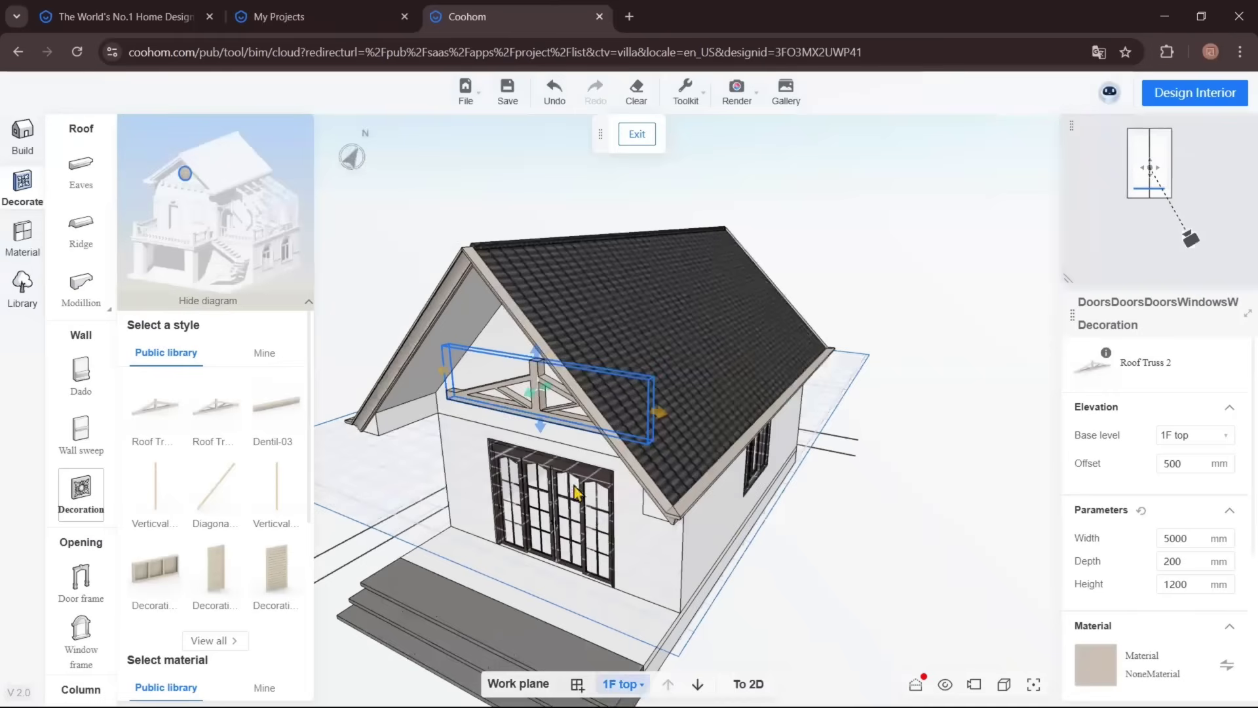
pyautogui.moveTo(528, 394); pyautogui.dragTo(406, 440)
pyautogui.moveTo(689, 347)
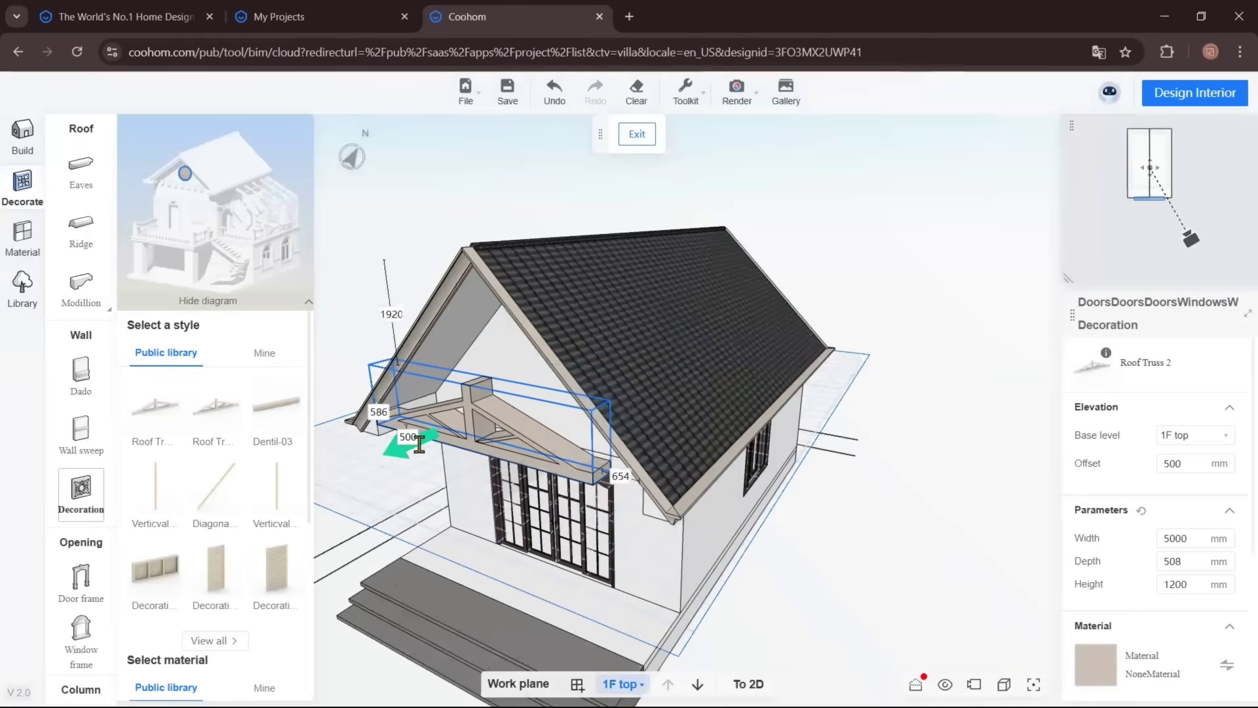
pyautogui.moveTo(583, 543); pyautogui.dragTo(836, 483)
pyautogui.click(822, 355)
pyautogui.click(801, 410)
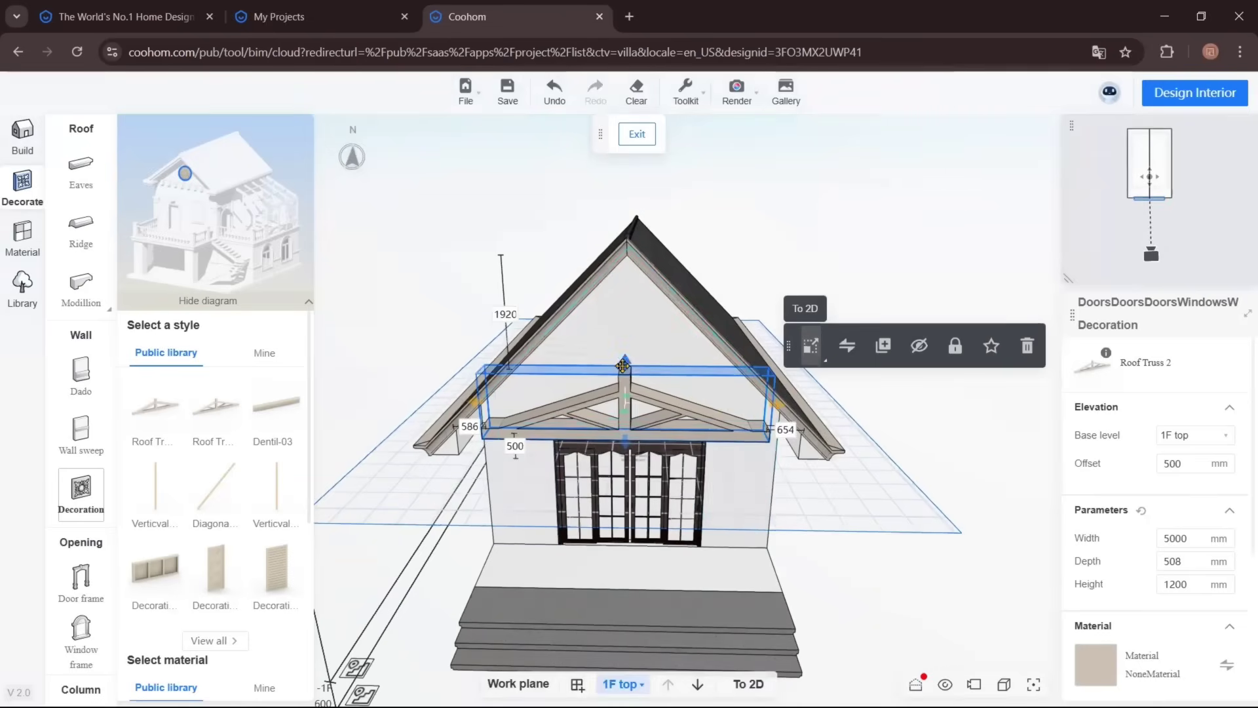
# - Stretch the truss to about 3277 mm high and 5760 mm wide to fill the front gable
pyautogui.moveTo(622, 366); pyautogui.dragTo(629, 319)
pyautogui.moveTo(782, 354); pyautogui.dragTo(807, 358)
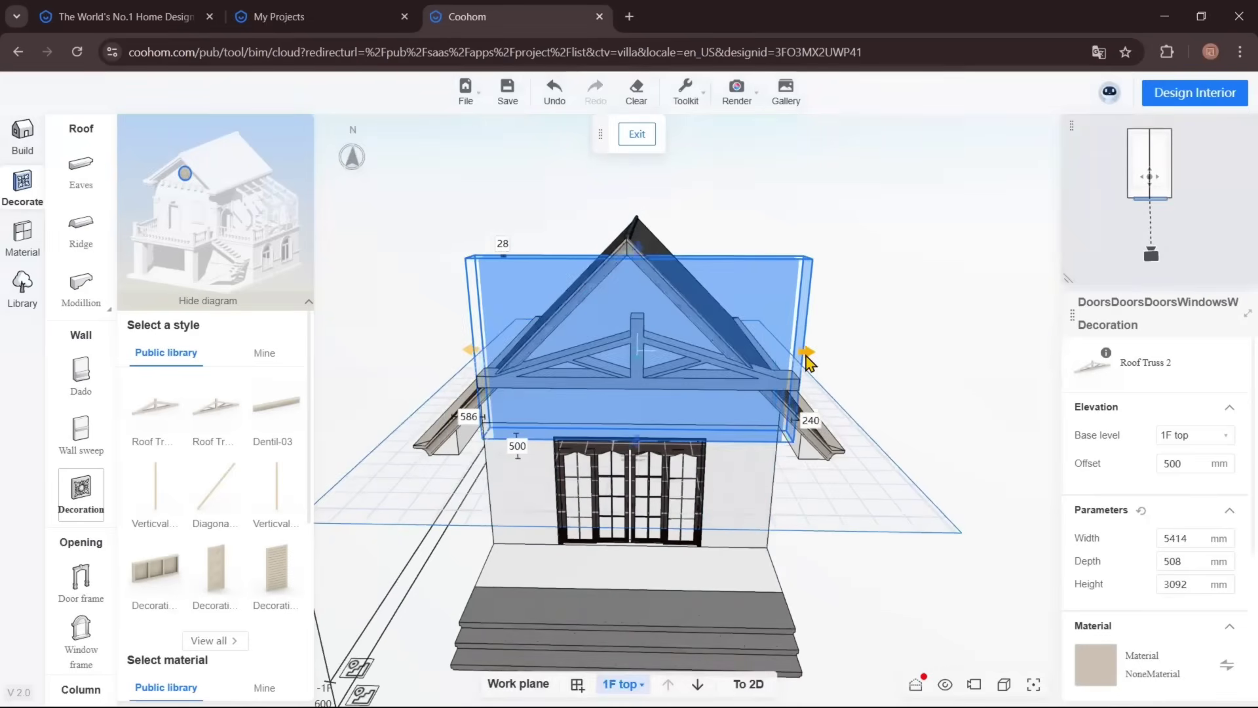
pyautogui.moveTo(638, 255); pyautogui.dragTo(637, 238)
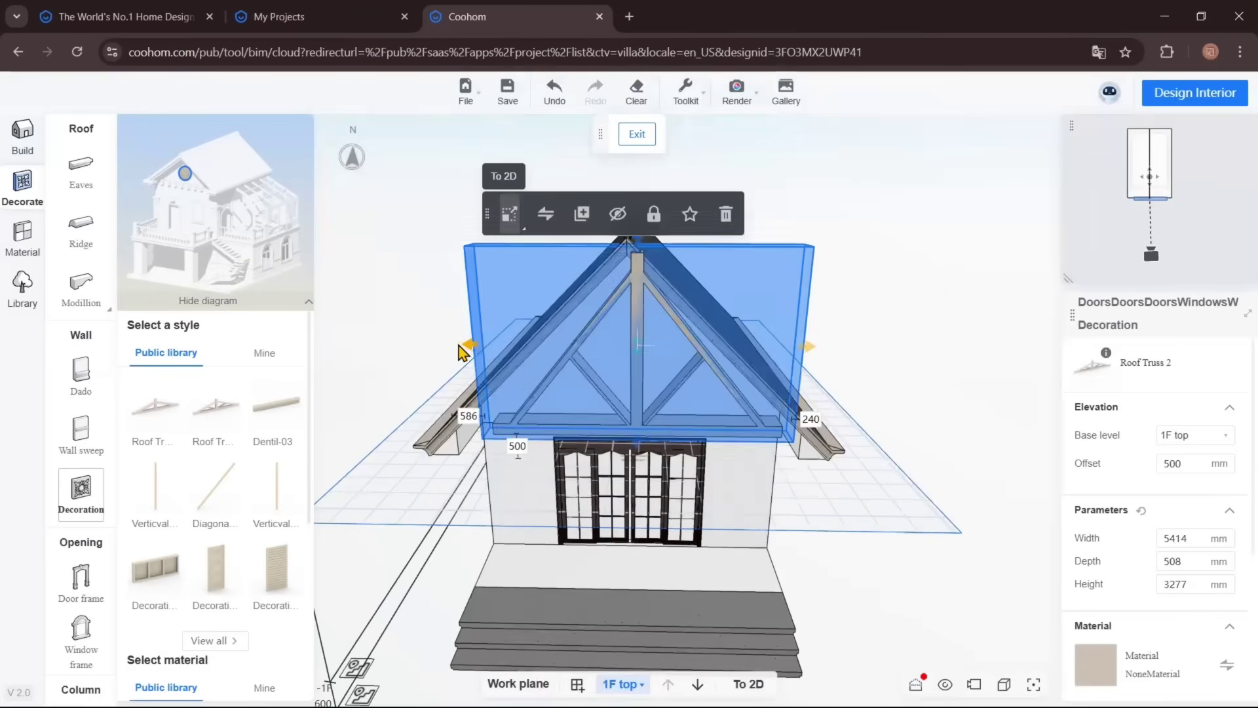
pyautogui.click(949, 387)
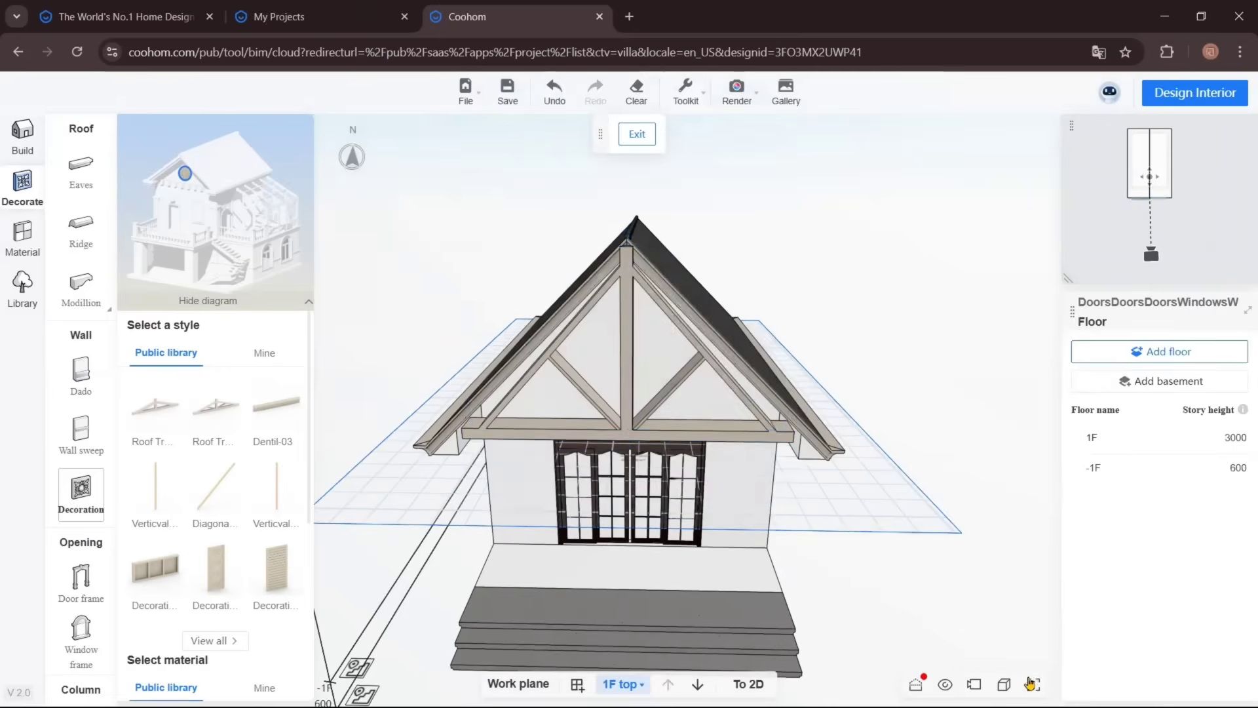
pyautogui.click(1031, 683)
pyautogui.scroll(3, 527, 382)
# - Reduce the truss depth to about 170 mm and widen it to about 6000 mm
pyautogui.click(522, 272)
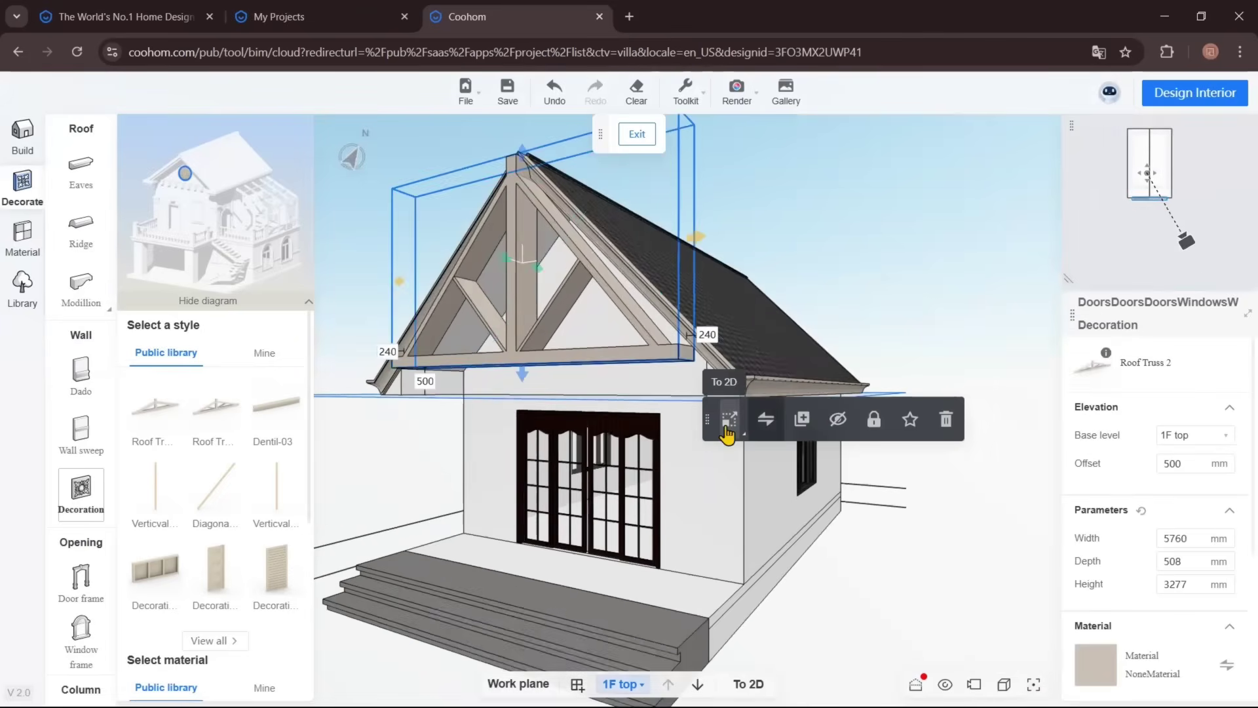
pyautogui.moveTo(726, 432)
pyautogui.click(713, 483)
pyautogui.moveTo(505, 262)
pyautogui.mouseDown()
pyautogui.moveTo(557, 281)
pyautogui.moveTo(536, 265)
pyautogui.moveTo(505, 270)
pyautogui.mouseUp()
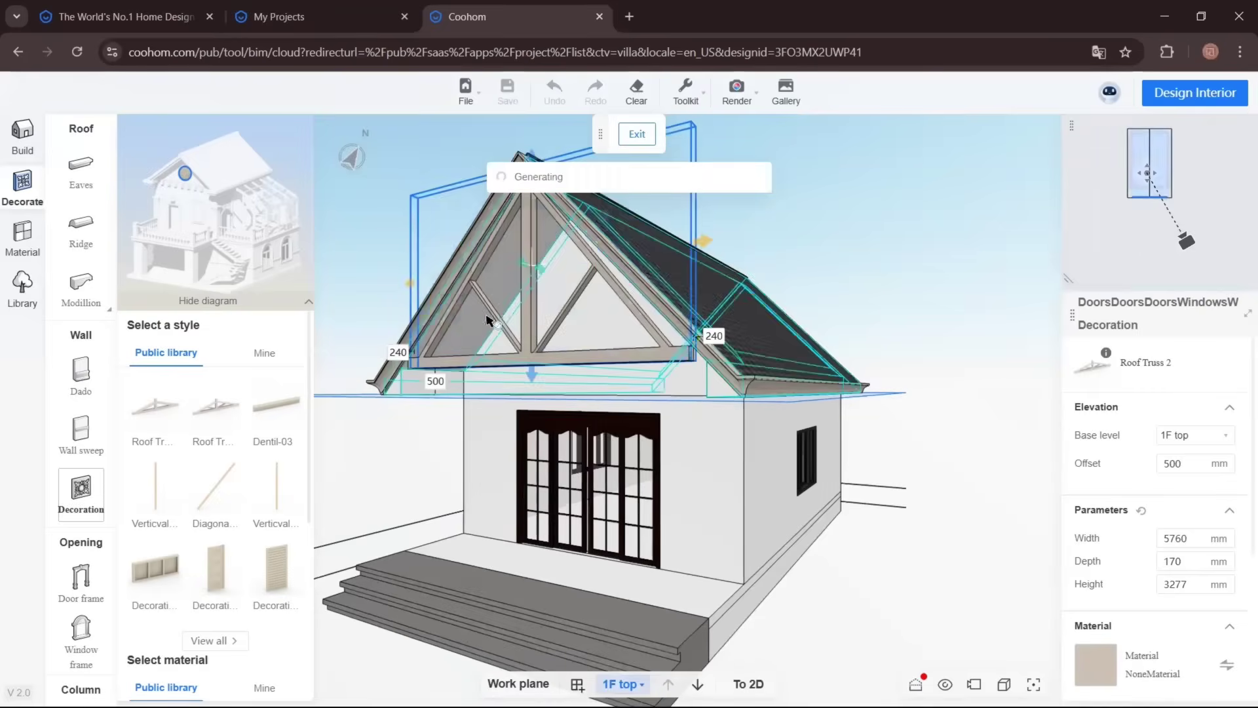
pyautogui.moveTo(704, 243); pyautogui.dragTo(732, 249)
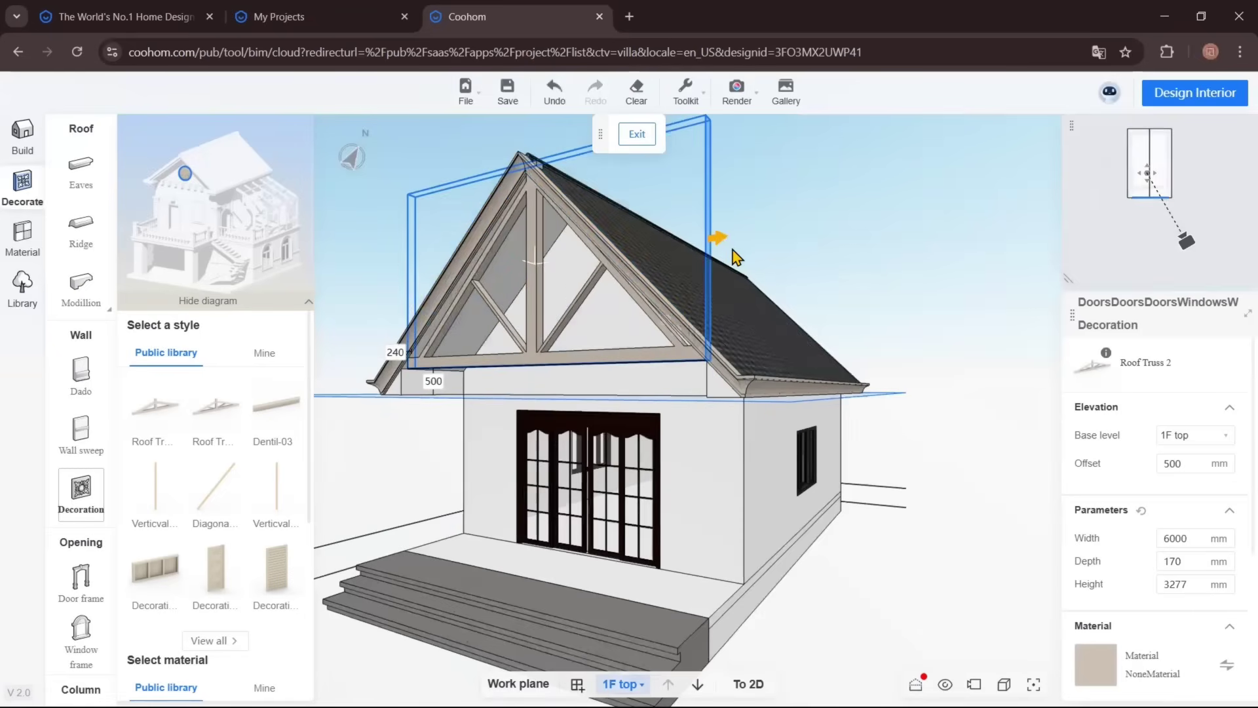
pyautogui.click(898, 292)
# - Widen the truss to about 6240 mm and raise its lower edge to a 654 mm offset, giving a height of 3123 mm
pyautogui.moveTo(836, 412); pyautogui.dragTo(881, 413, button='right')
pyautogui.moveTo(1141, 176); pyautogui.dragTo(1146, 179)
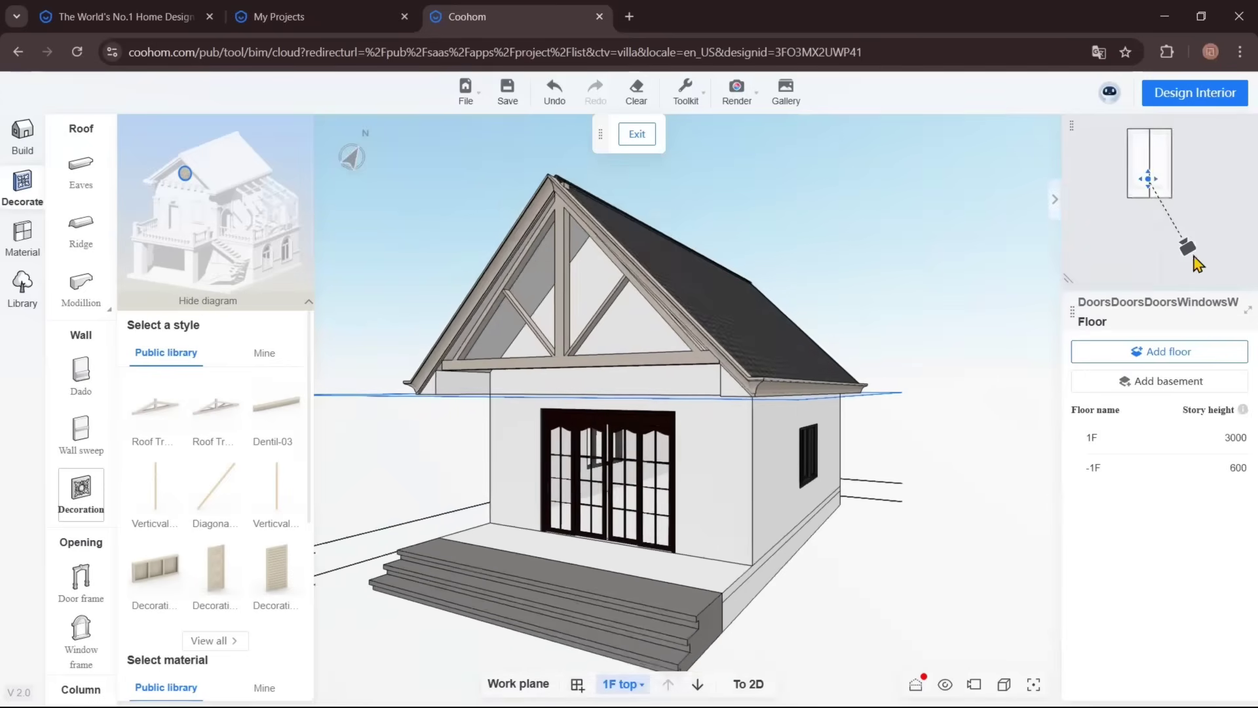
pyautogui.moveTo(1190, 254); pyautogui.dragTo(1140, 255)
pyautogui.scroll(-1, 654, 400)
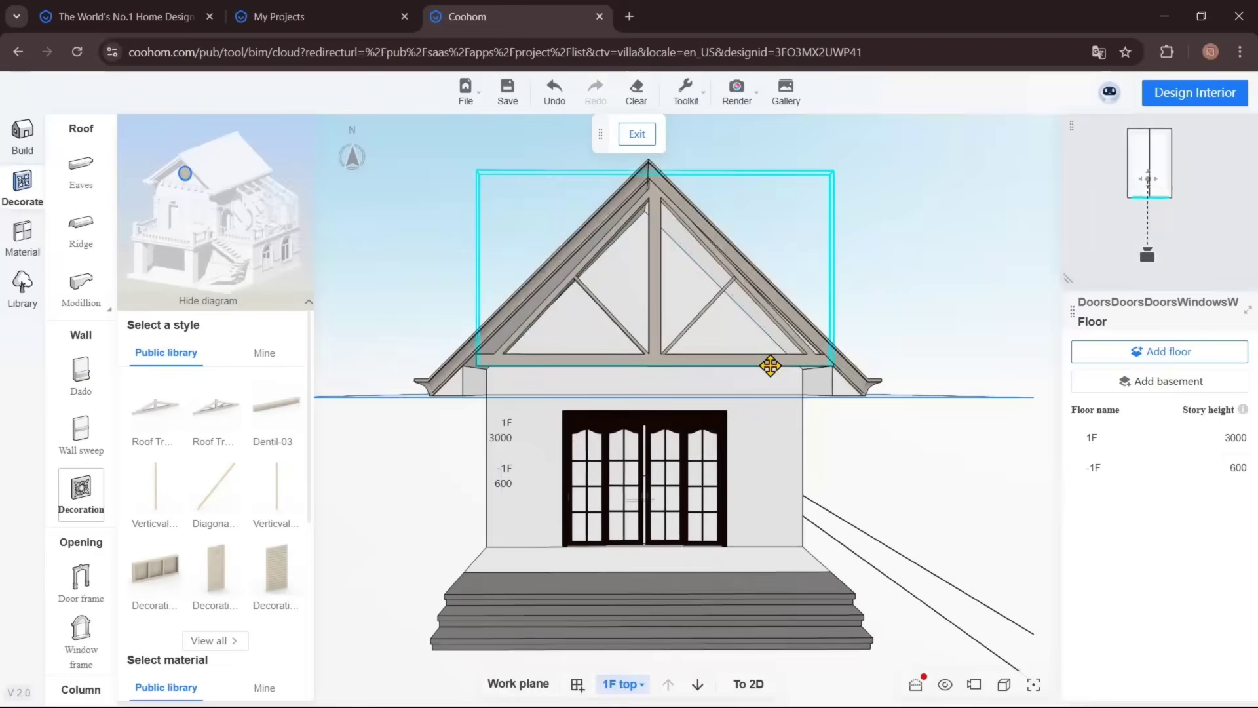
pyautogui.click(769, 363)
pyautogui.moveTo(465, 270); pyautogui.dragTo(452, 274)
pyautogui.moveTo(647, 375); pyautogui.dragTo(648, 364)
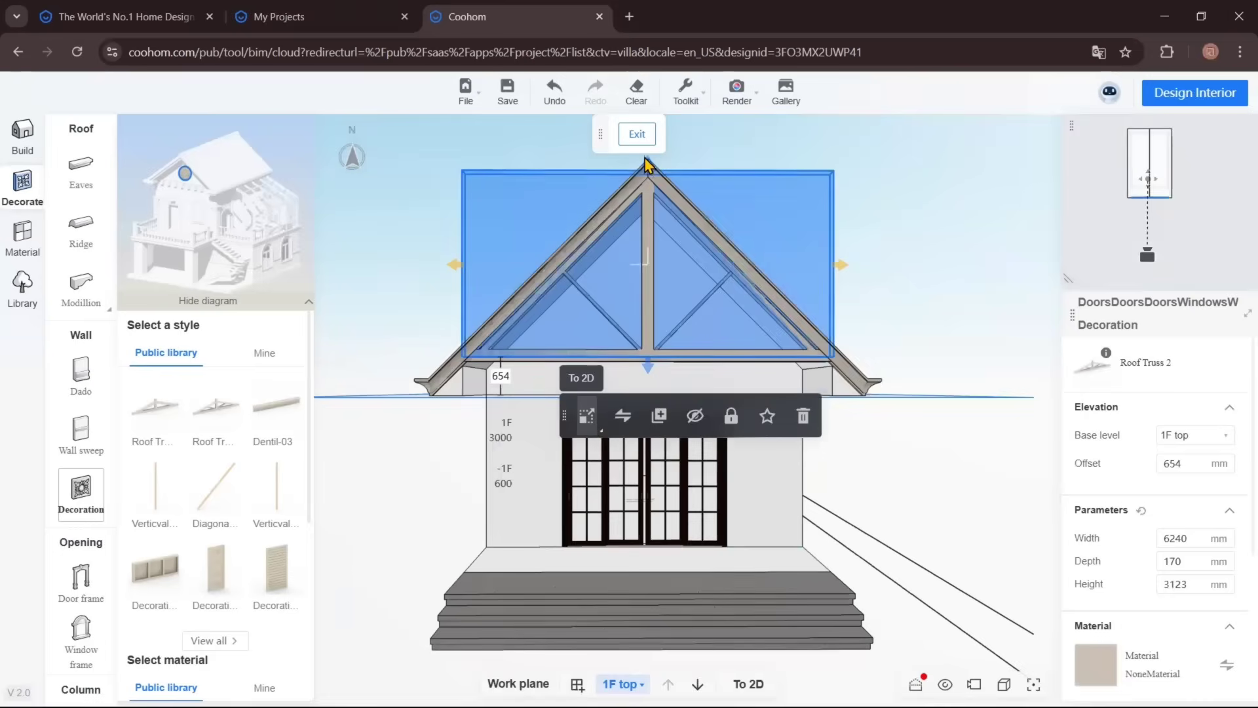
pyautogui.click(941, 262)
# - Add a moulded door frame around the front door and Window frame-4 around both side windows
pyautogui.scroll(-2, 705, 367)
pyautogui.moveTo(813, 450); pyautogui.dragTo(679, 452, button='right')
pyautogui.moveTo(1165, 270); pyautogui.dragTo(1201, 258)
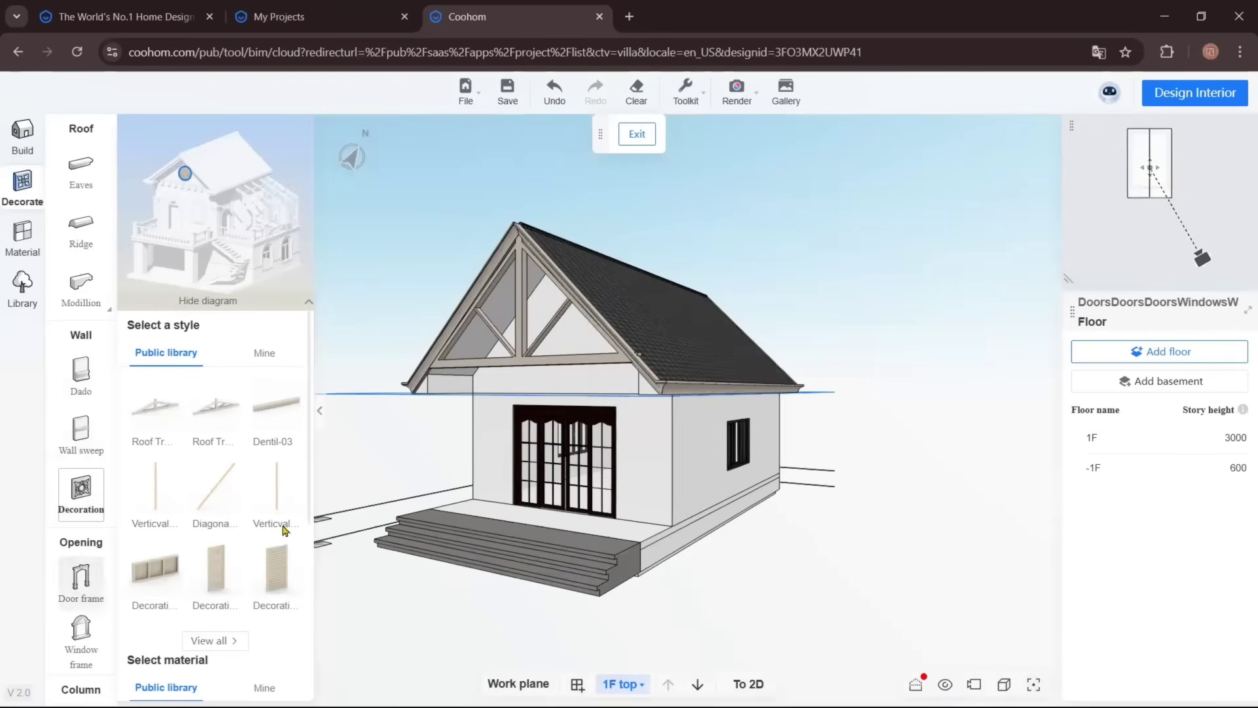
pyautogui.click(621, 423)
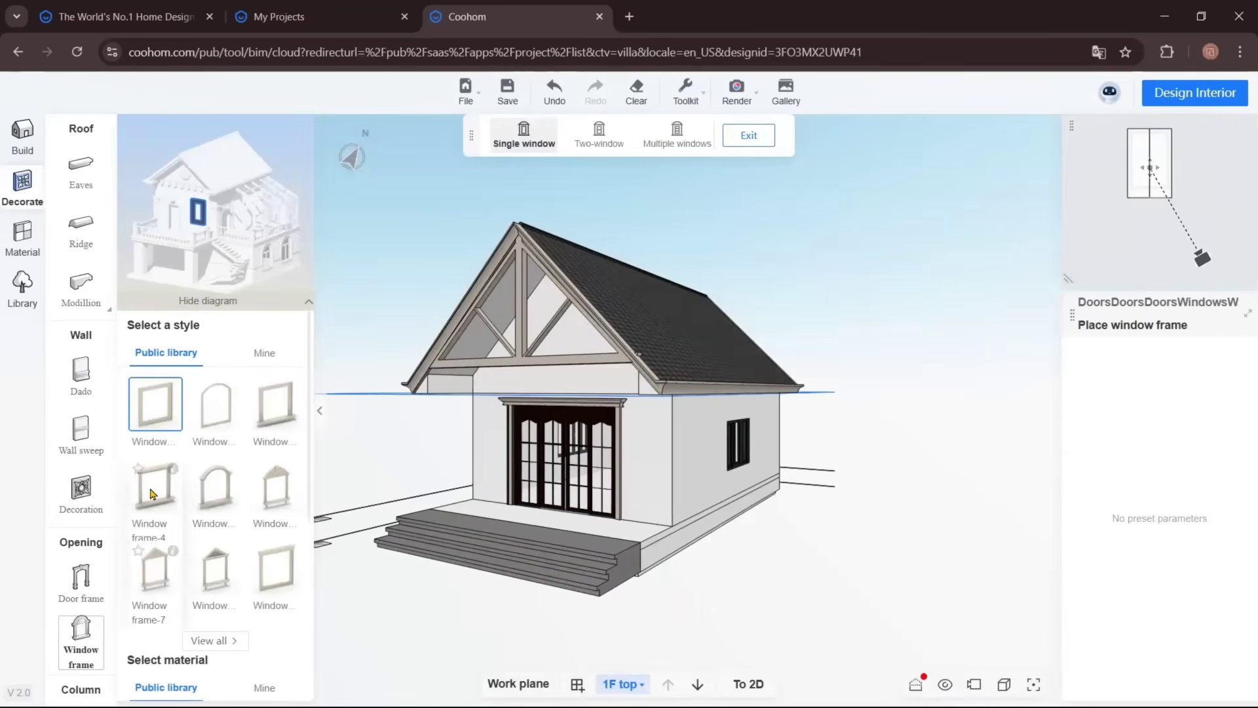
pyautogui.click(734, 471)
pyautogui.moveTo(878, 524); pyautogui.dragTo(806, 496)
pyautogui.click(514, 486)
pyautogui.click(23, 137)
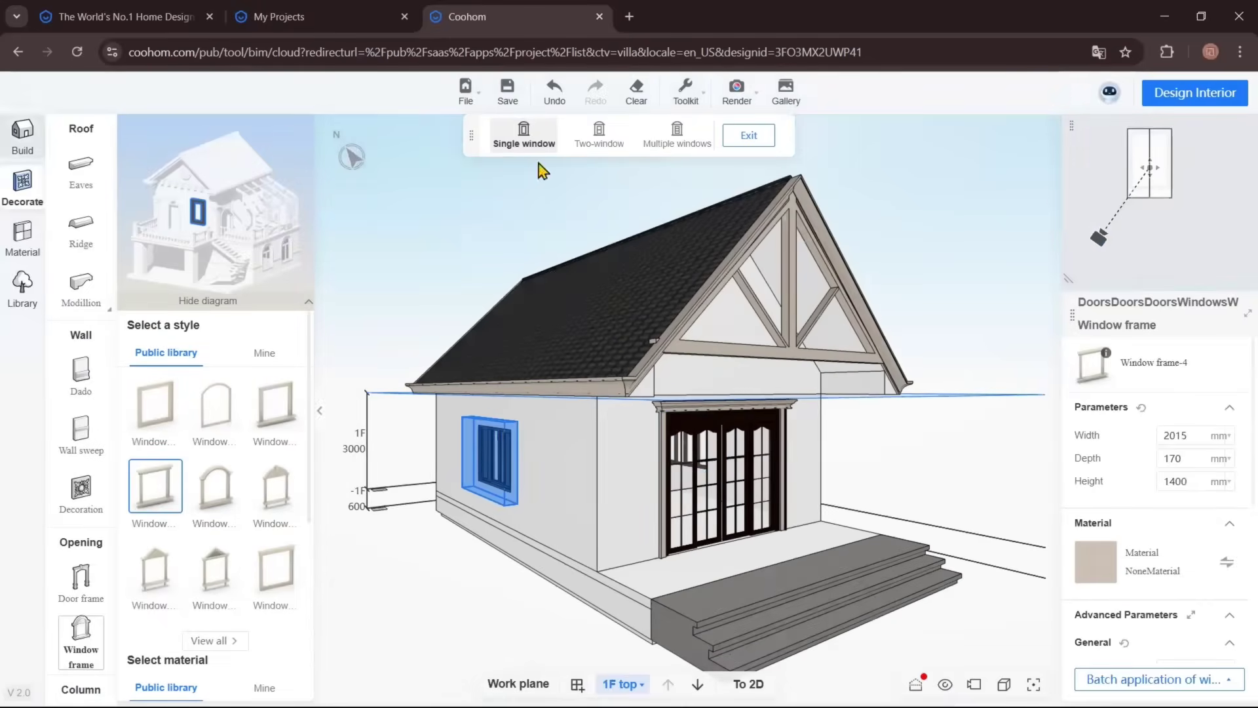
pyautogui.click(1010, 263)
# - Look through the exterior wall materials in the public library for a suitable facade texture
pyautogui.scroll(-4, 445, 406)
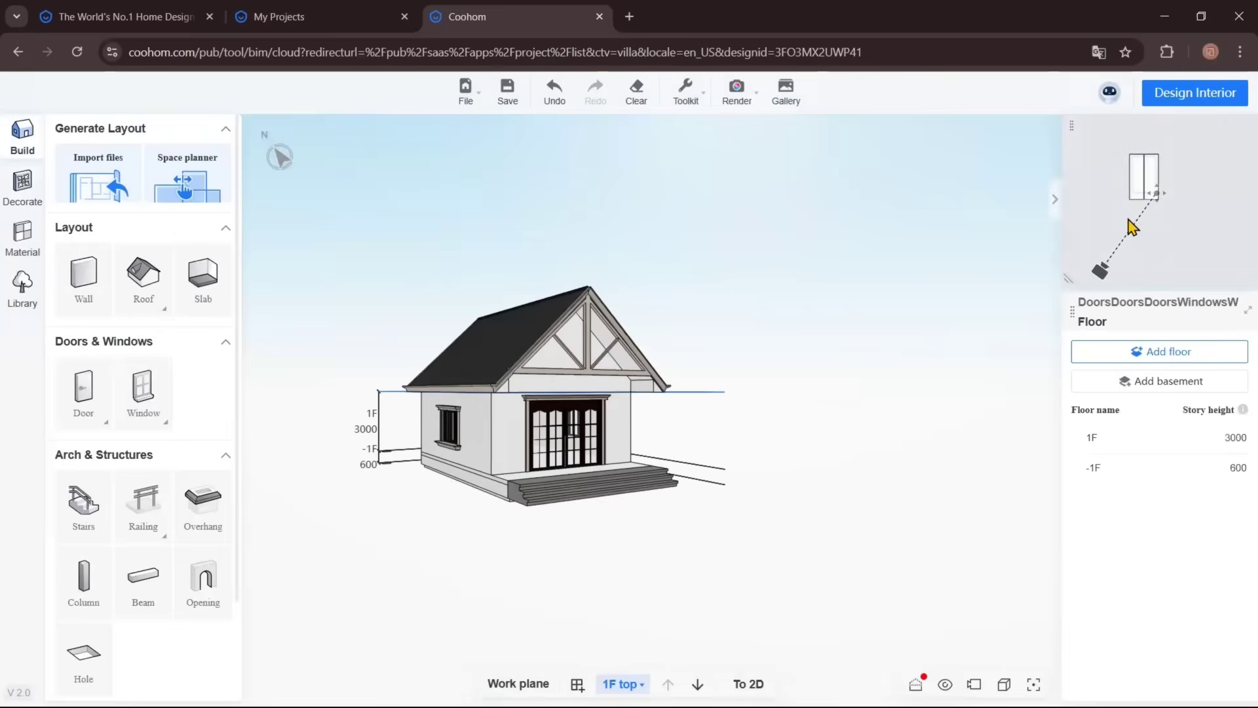
pyautogui.moveTo(1101, 267); pyautogui.dragTo(1170, 243)
pyautogui.click(22, 246)
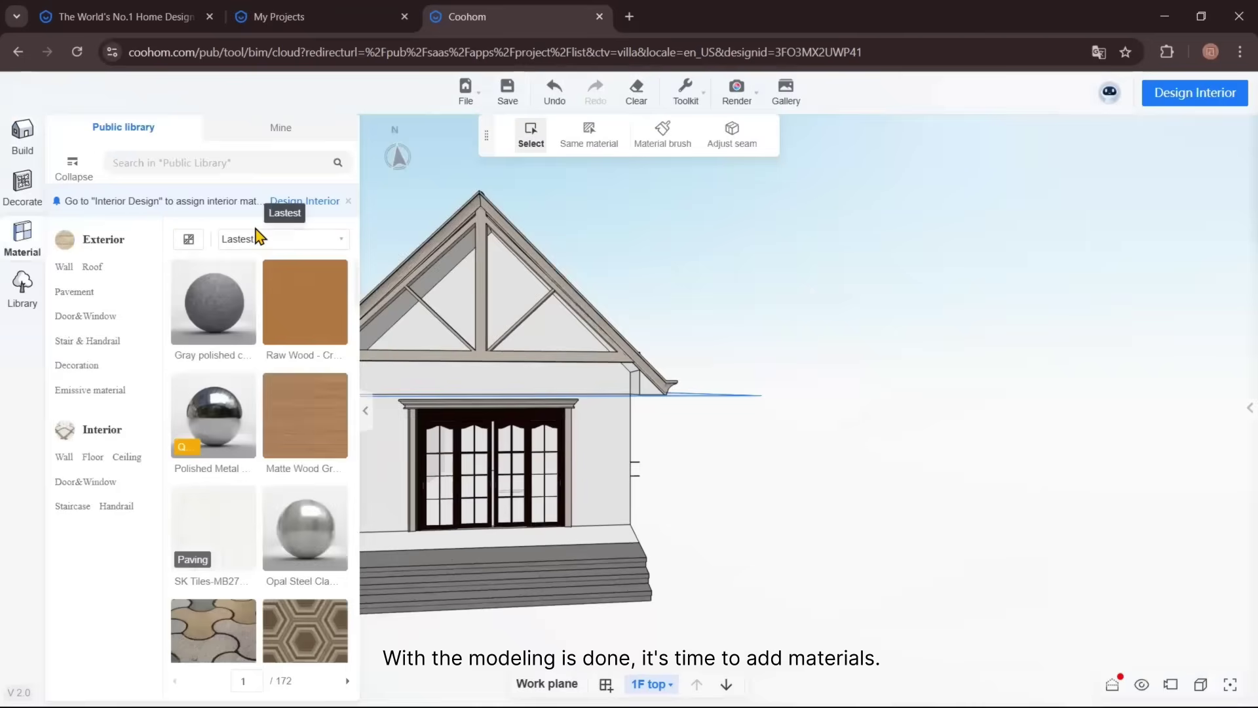
pyautogui.click(65, 267)
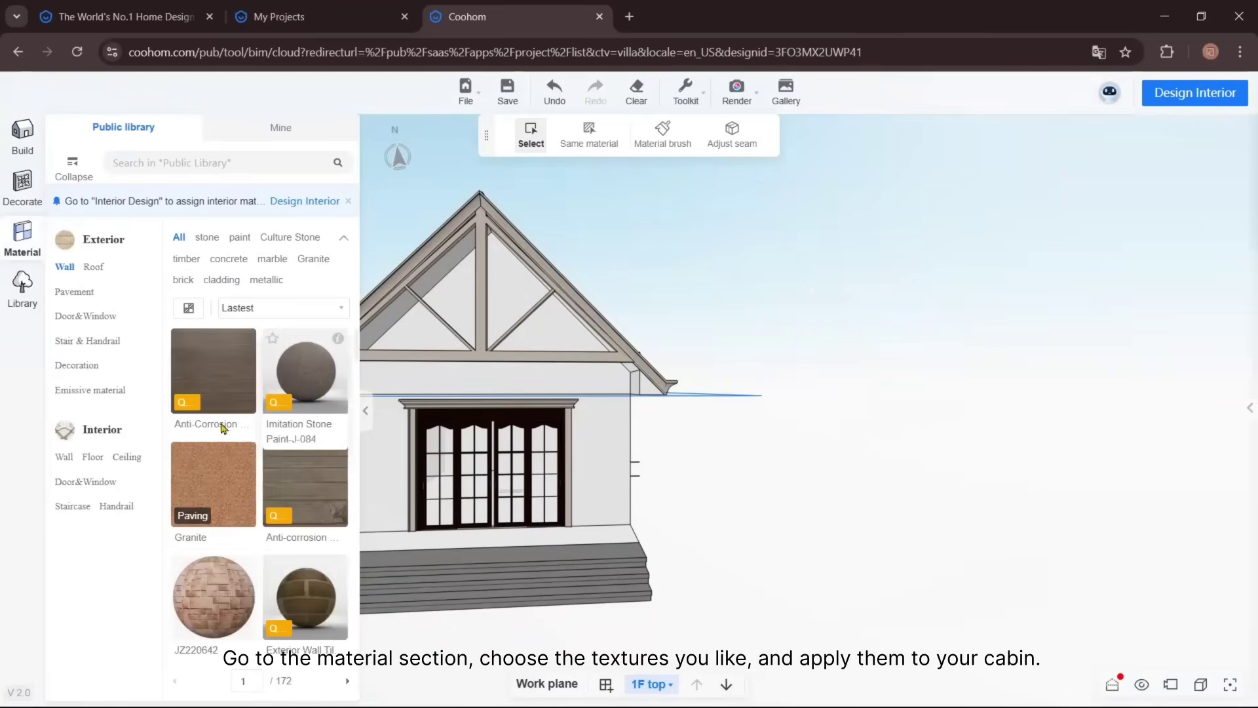
pyautogui.scroll(-2, 317, 485)
pyautogui.scroll(-8, 317, 485)
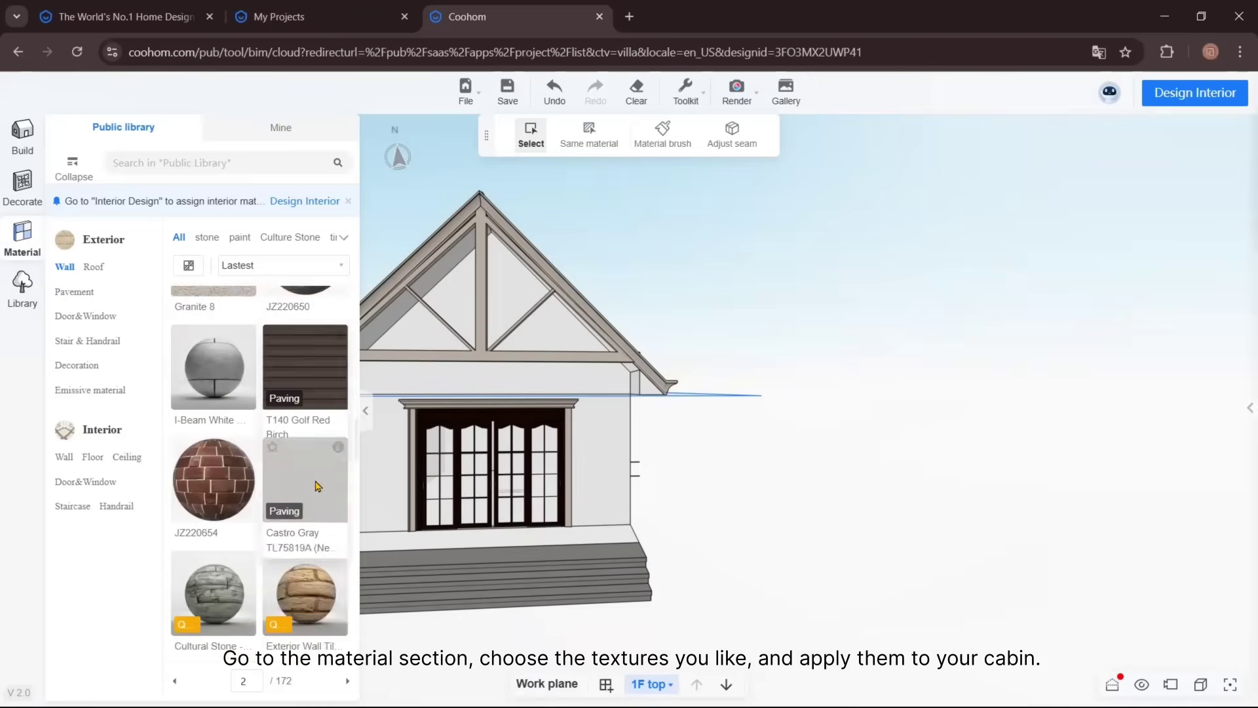
pyautogui.scroll(-8, 317, 485)
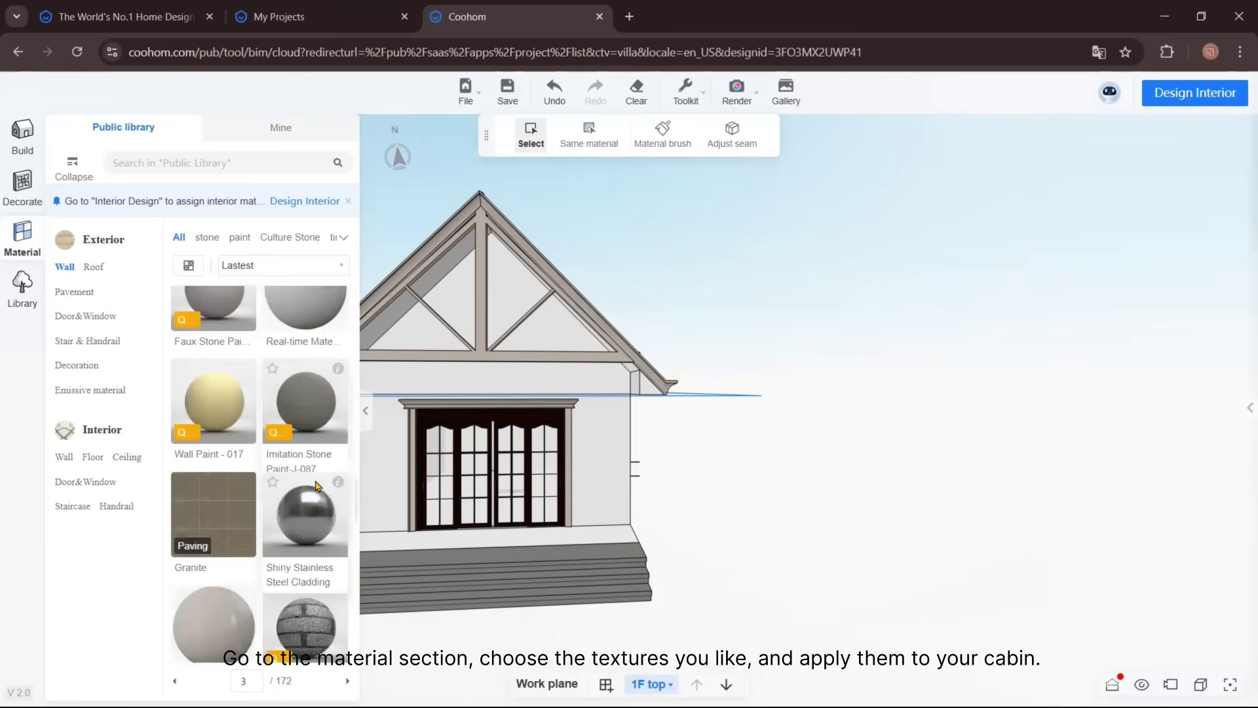
pyautogui.scroll(5, 317, 485)
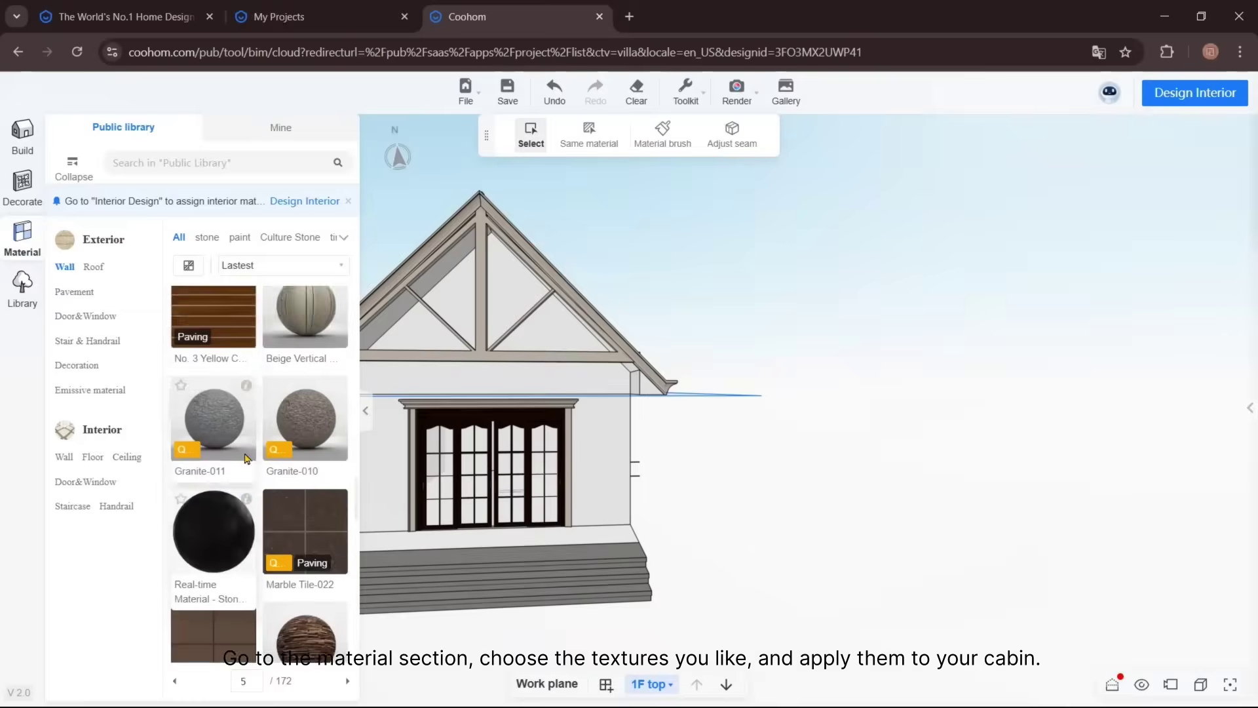
pyautogui.click(344, 237)
pyautogui.scroll(3, 267, 367)
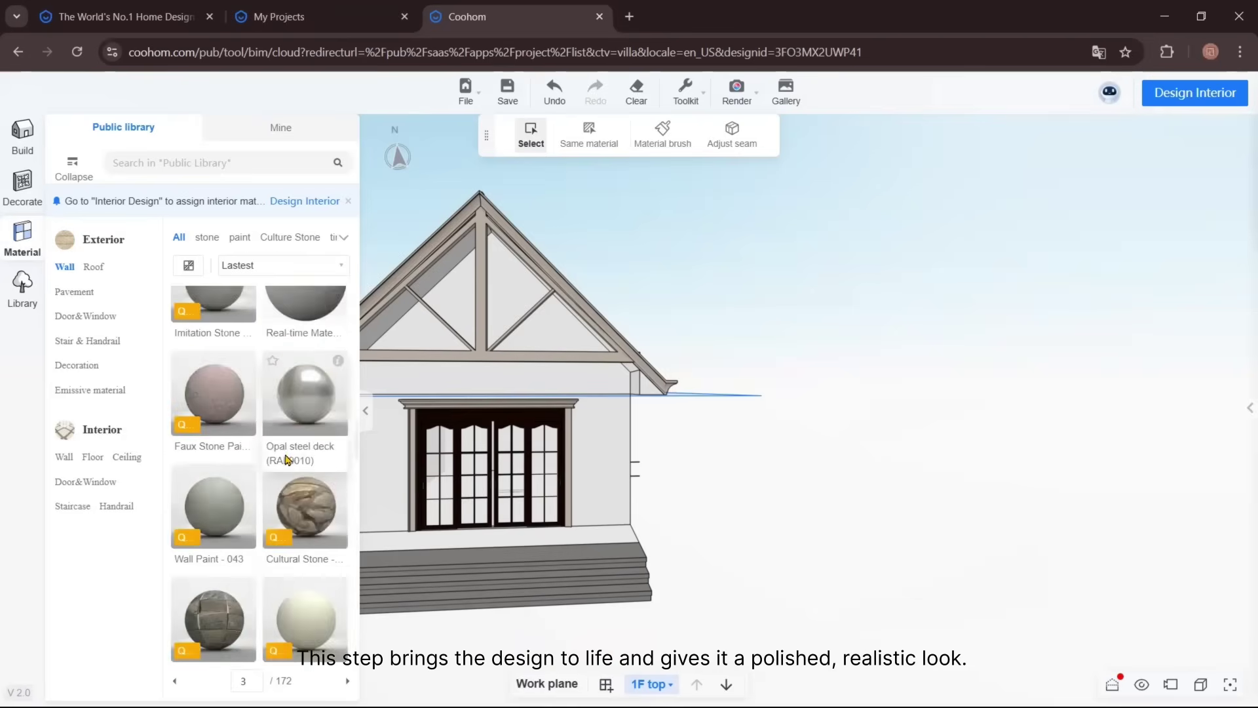
# - Filter the wall materials to timber and apply Anti-corrosion Wood - 029 to the front gable wall
pyautogui.click(187, 259)
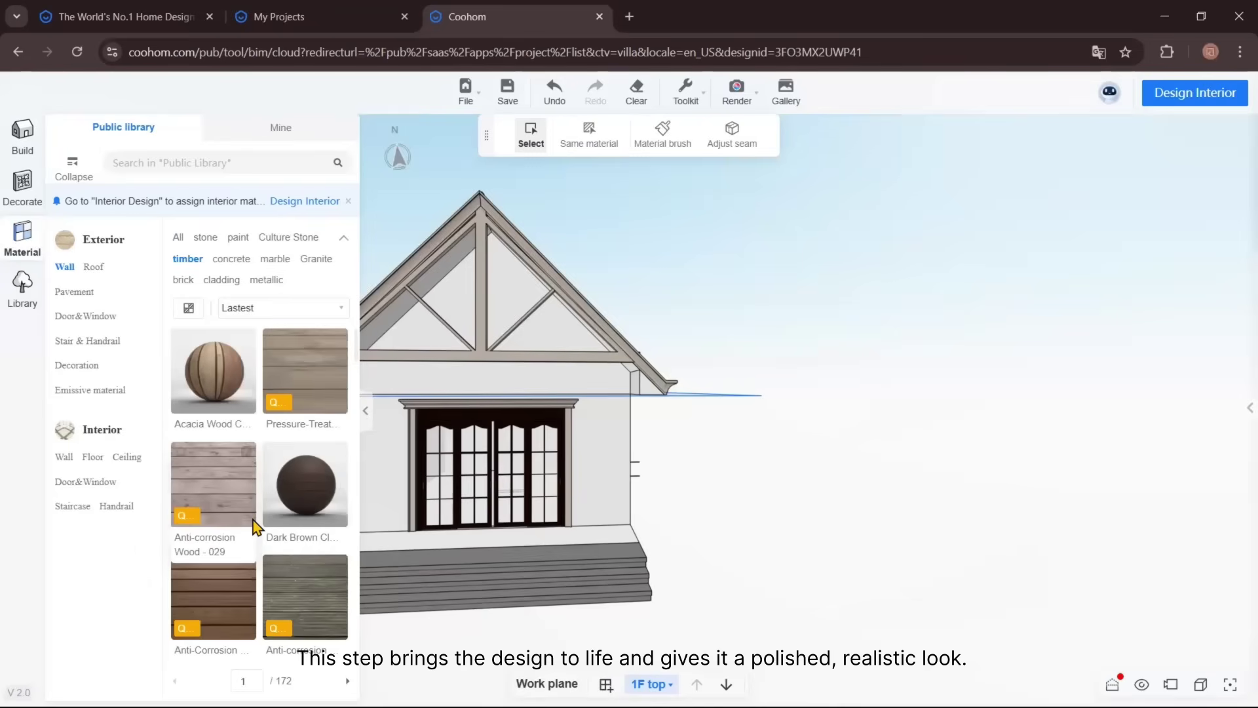
pyautogui.click(213, 445)
pyautogui.click(610, 423)
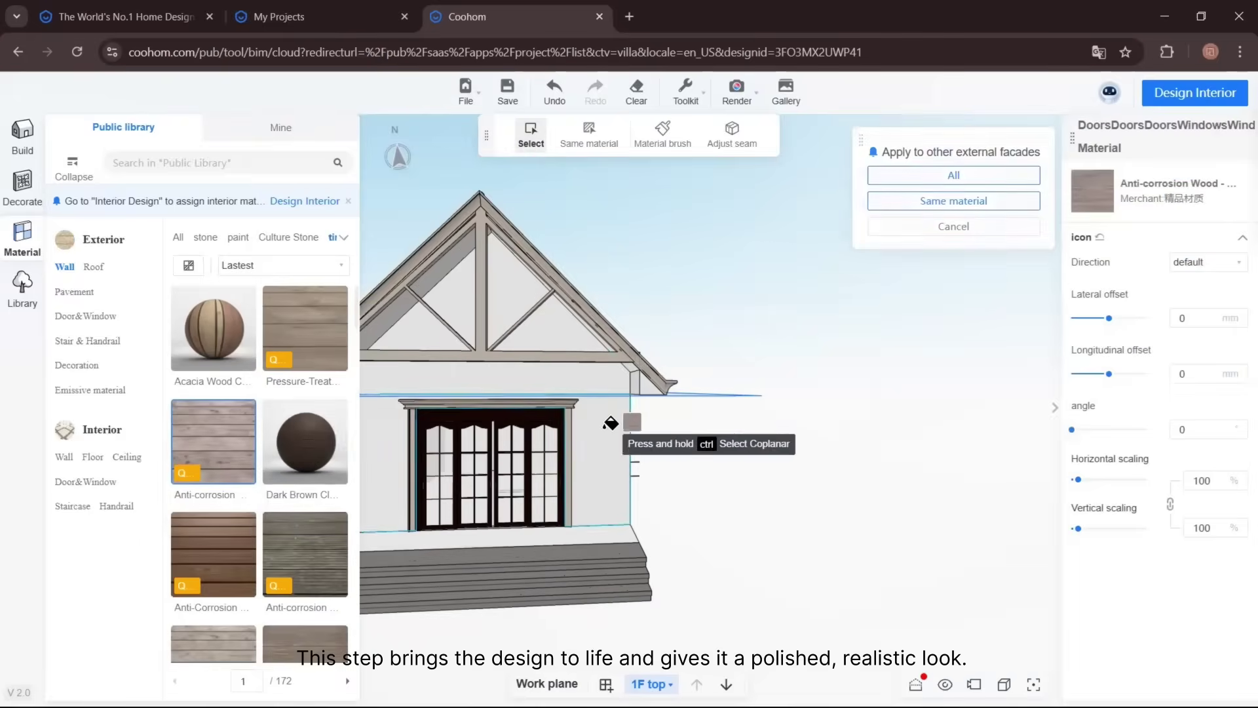
# - Sample the anti-corrosion wood from the front wall and apply it to the east long wall
pyautogui.scroll(-5, 831, 396)
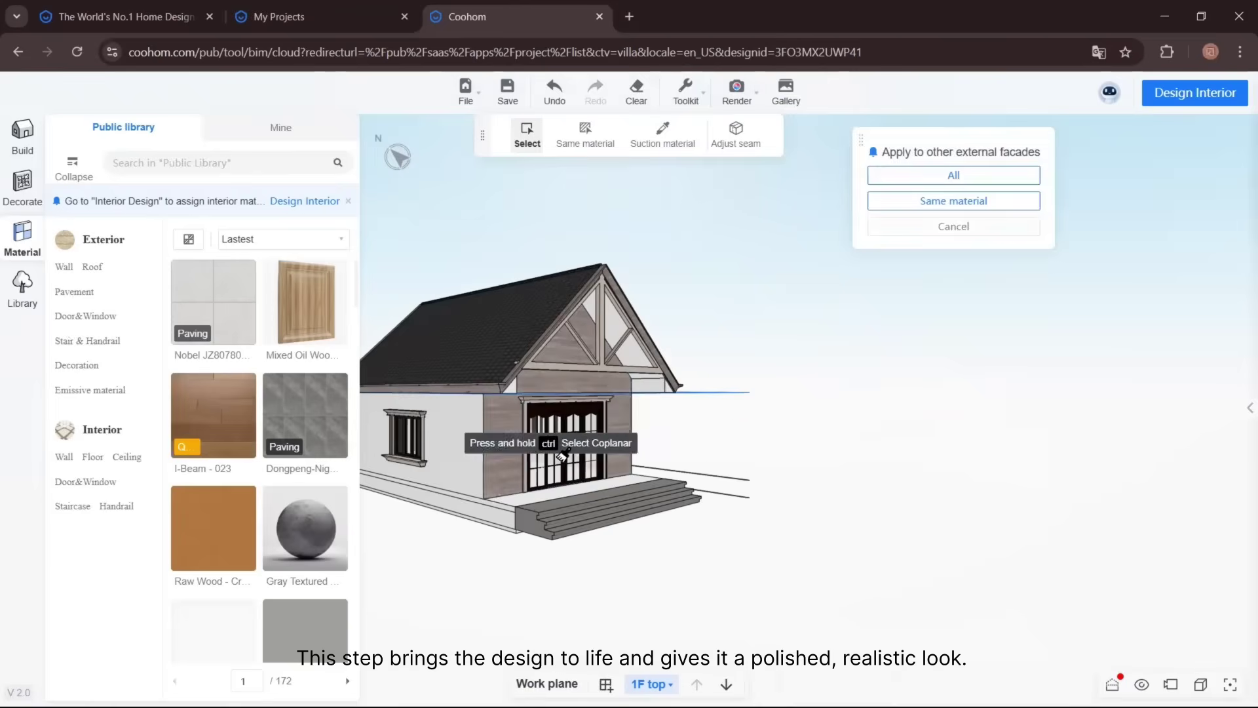
pyautogui.click(562, 457)
pyautogui.click(22, 136)
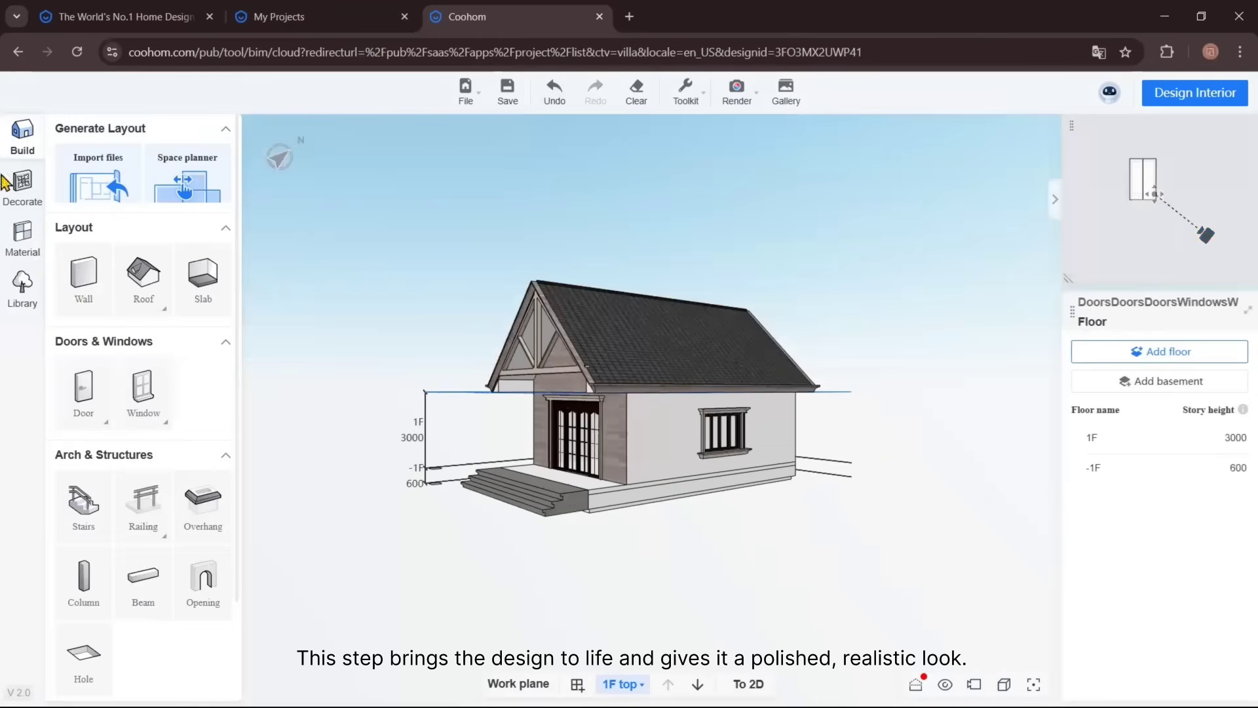
pyautogui.click(22, 235)
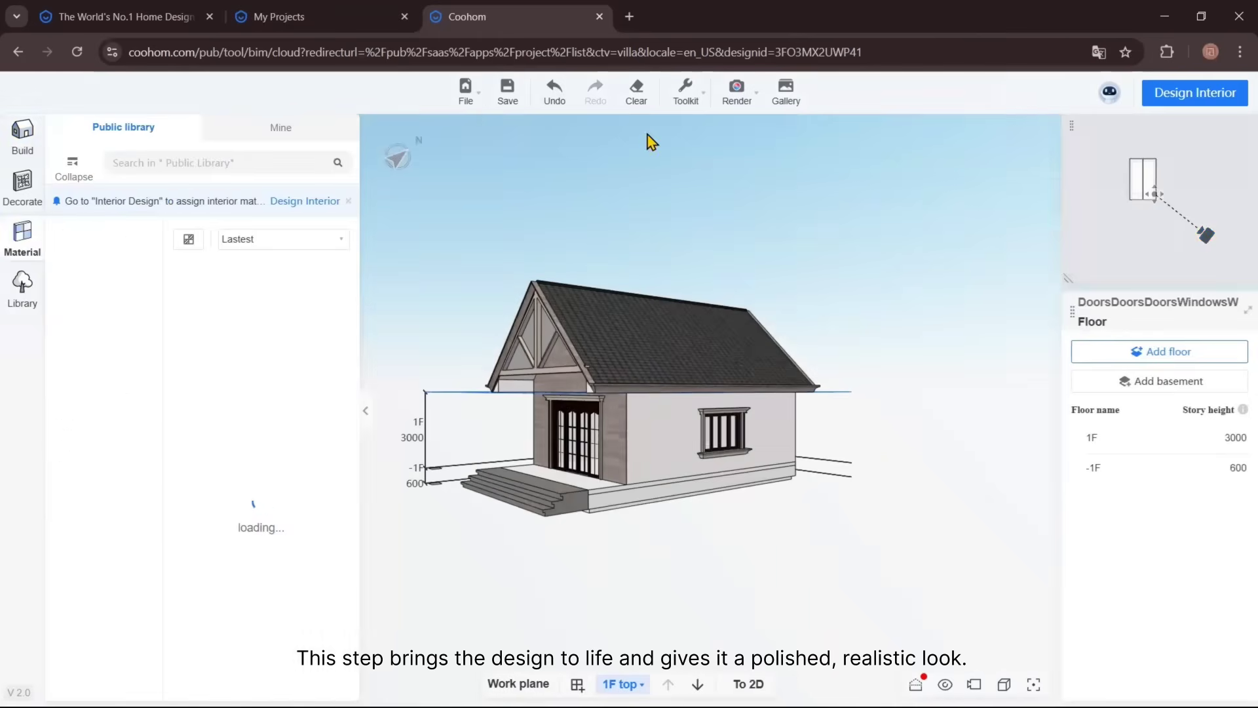
pyautogui.click(663, 417)
pyautogui.scroll(2, 655, 423)
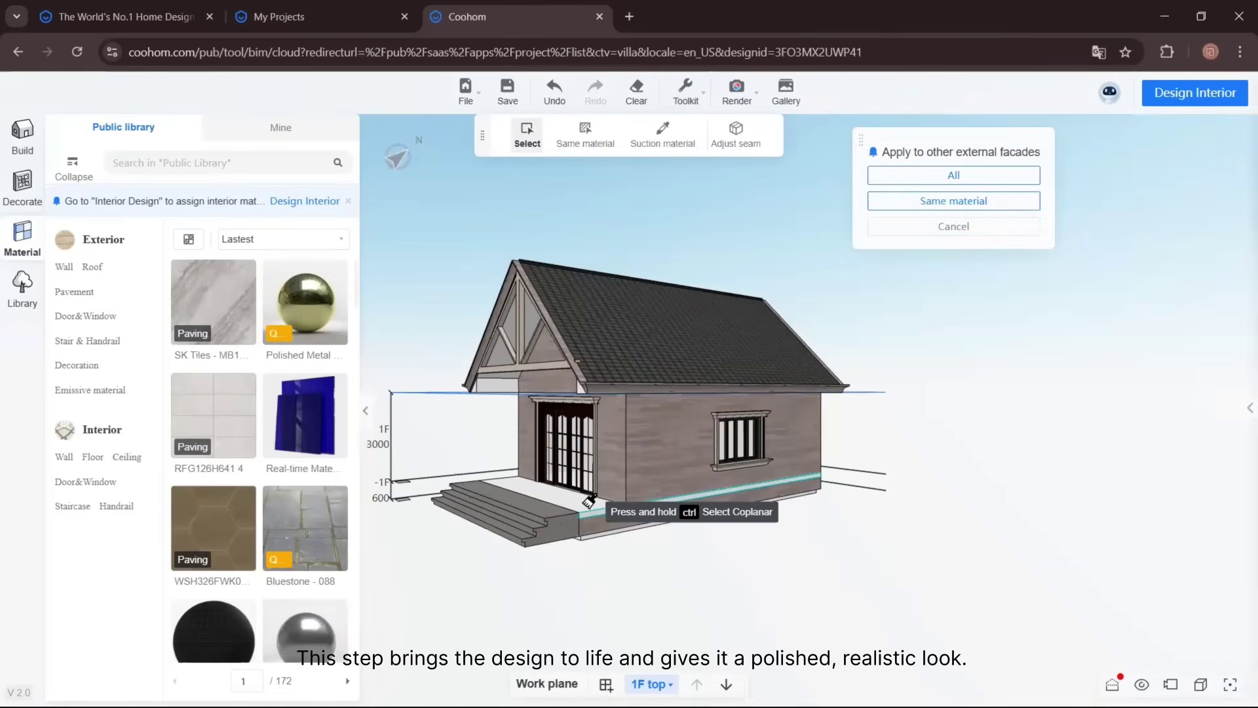
# - Apply the sampled anti-corrosion wood to the porch floor, the plinth side and the front steps
pyautogui.click(579, 506)
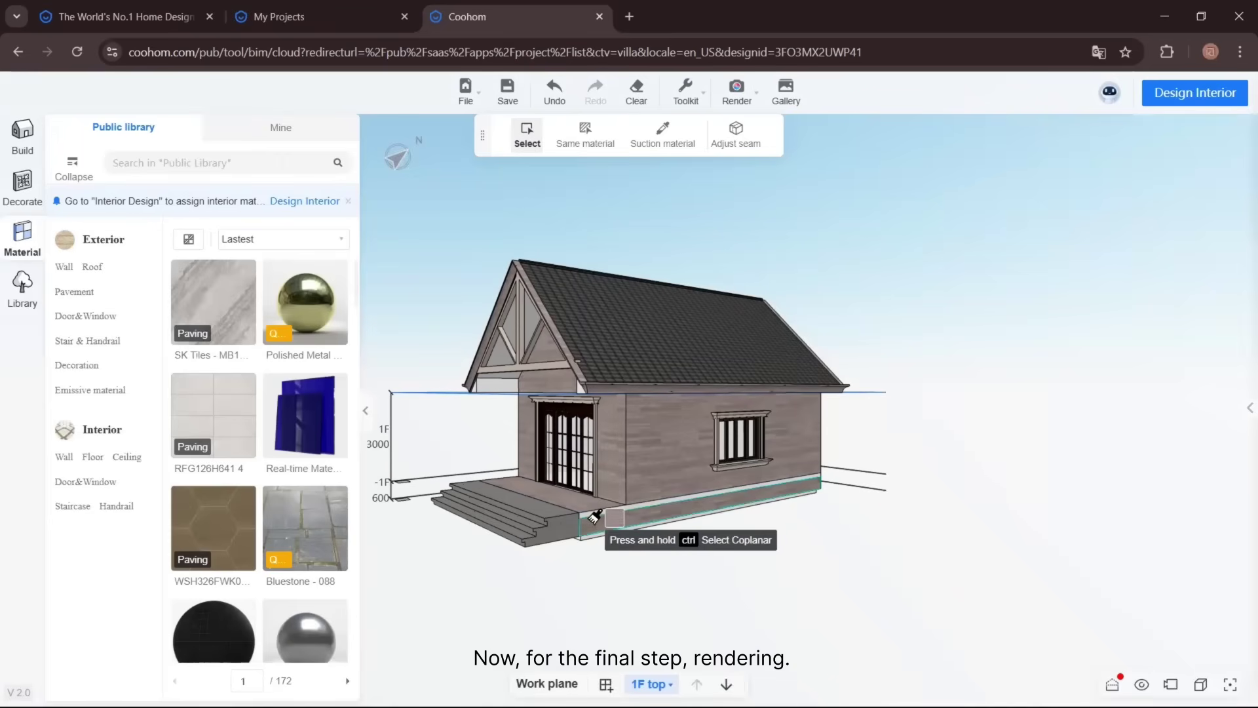
pyautogui.click(593, 511)
pyautogui.click(524, 521)
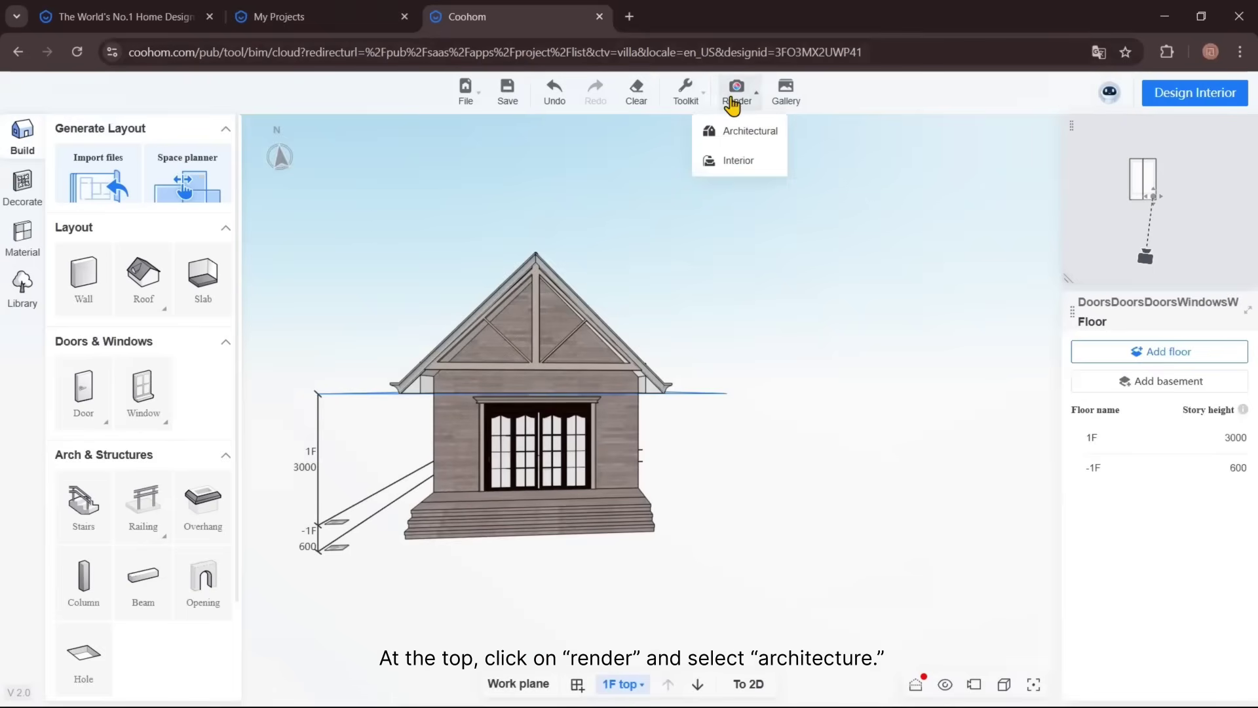
# - Set up an architectural render, filtering scenes by residents and natural landscape and using the forest scene as surroundings
pyautogui.click(740, 139)
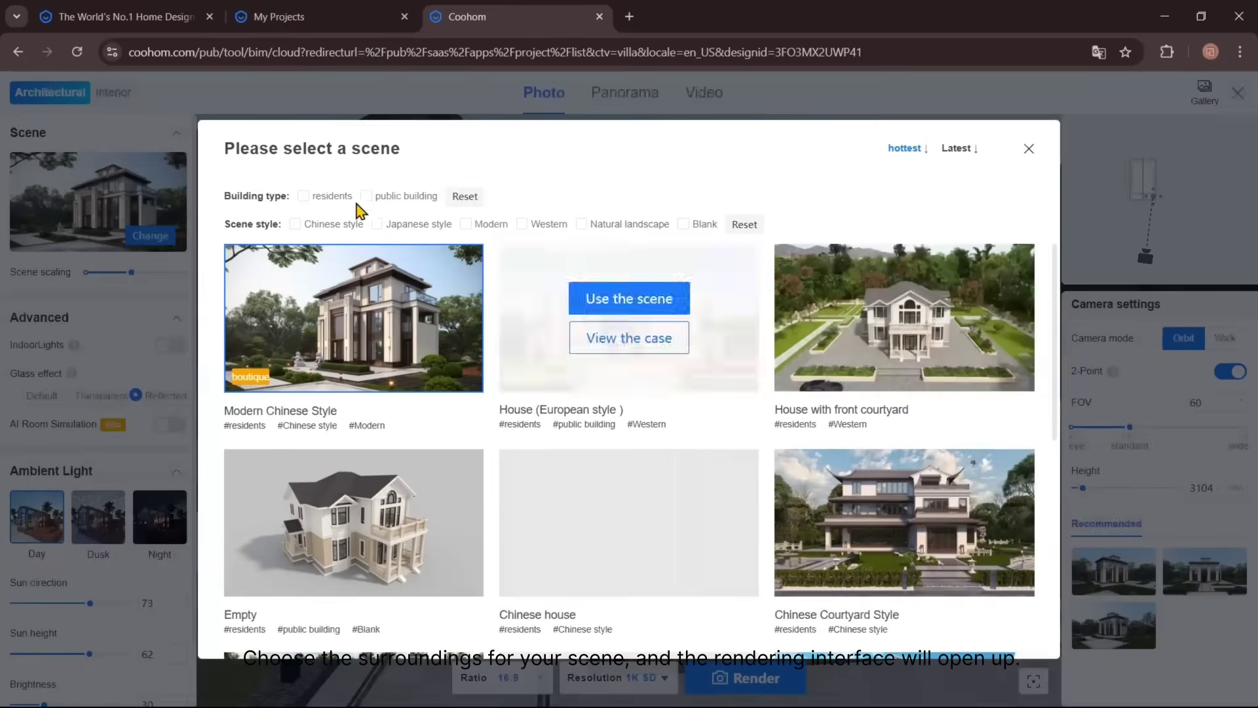
pyautogui.click(305, 196)
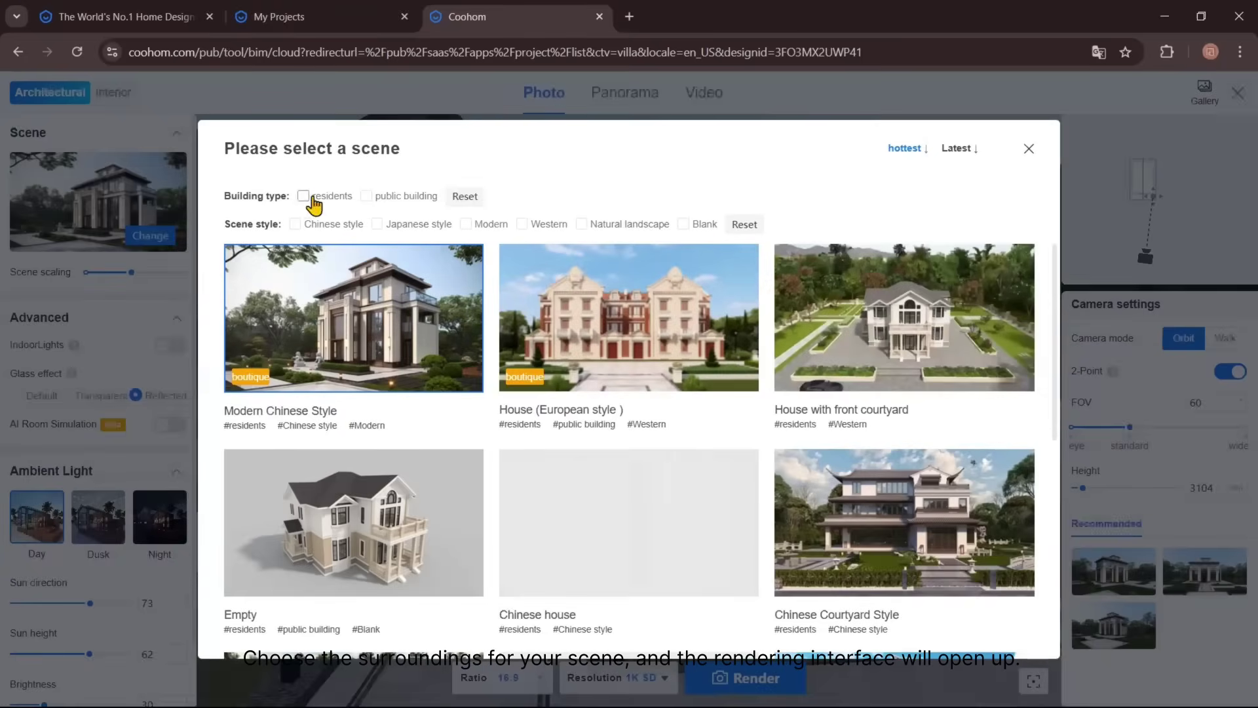
pyautogui.click(584, 224)
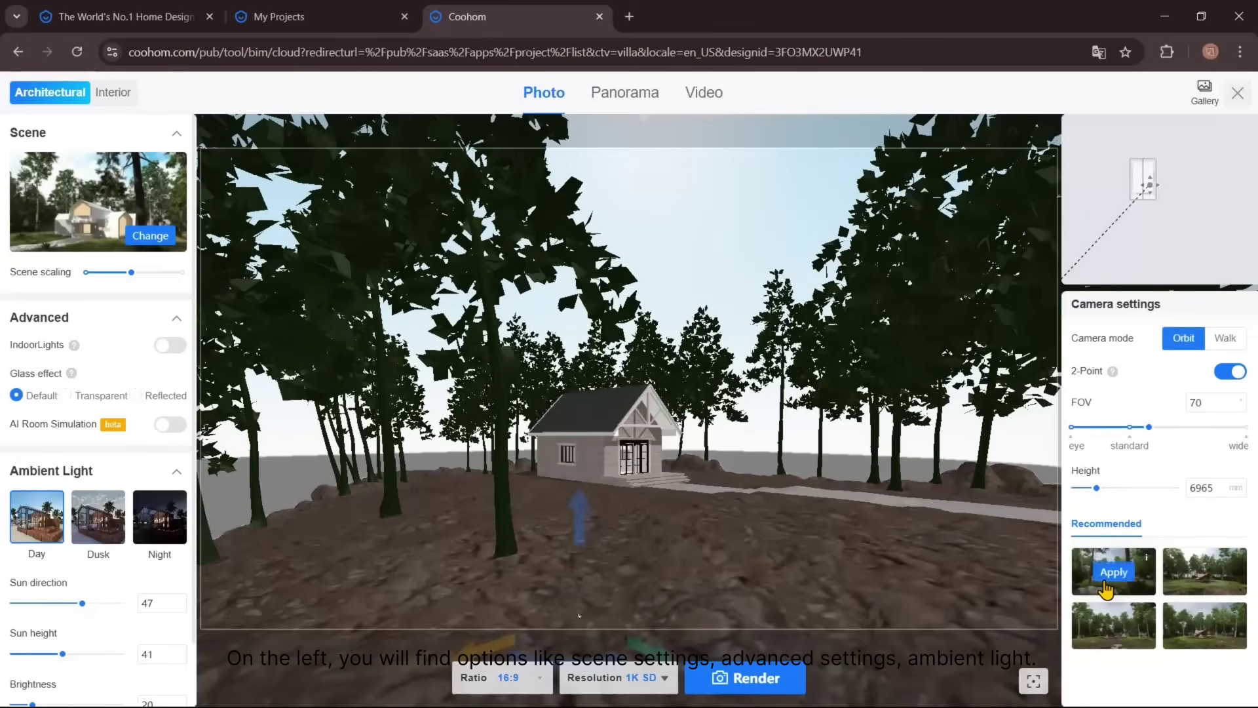
# - Apply the first recommended camera view of the forest scene and set the ambient light to Dusk
pyautogui.click(1106, 585)
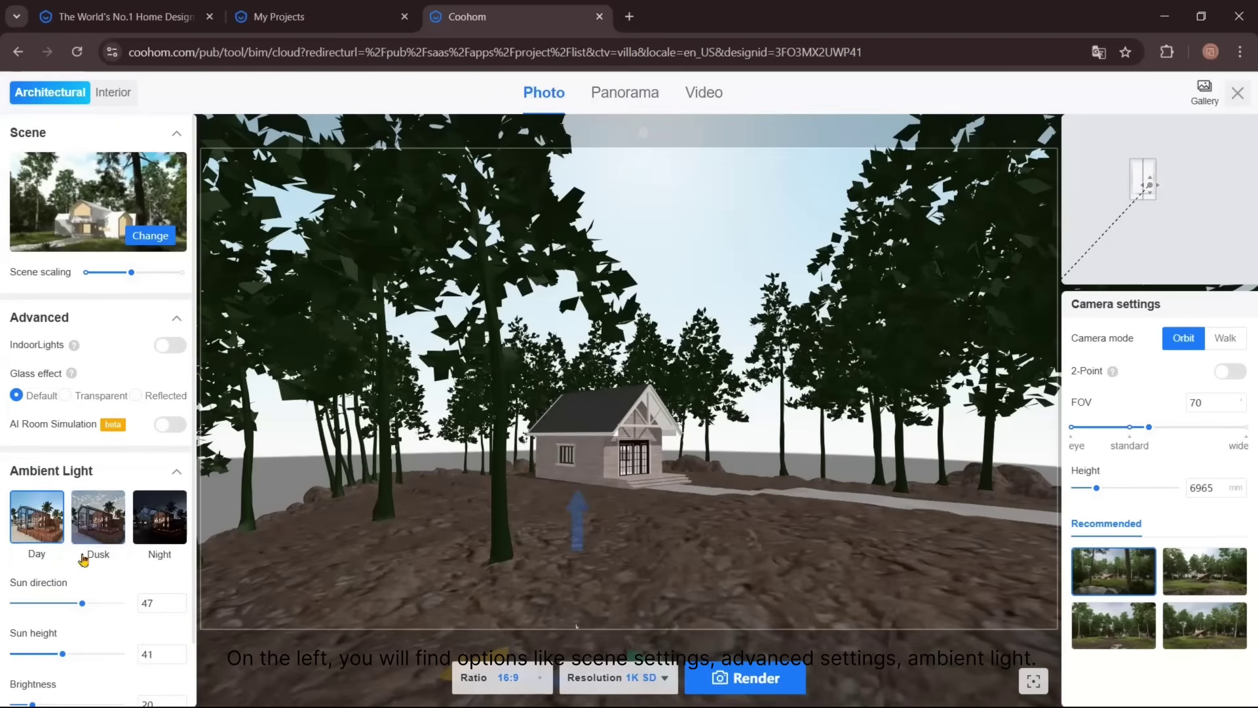
pyautogui.click(149, 527)
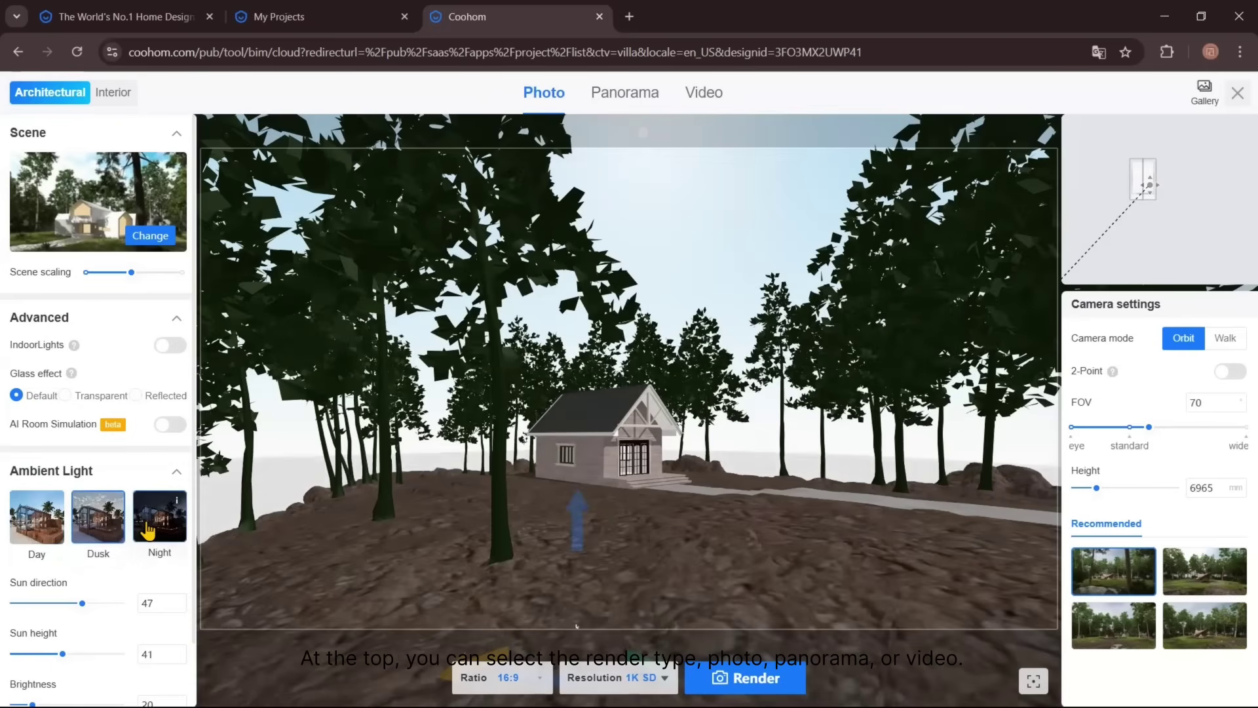
pyautogui.click(36, 532)
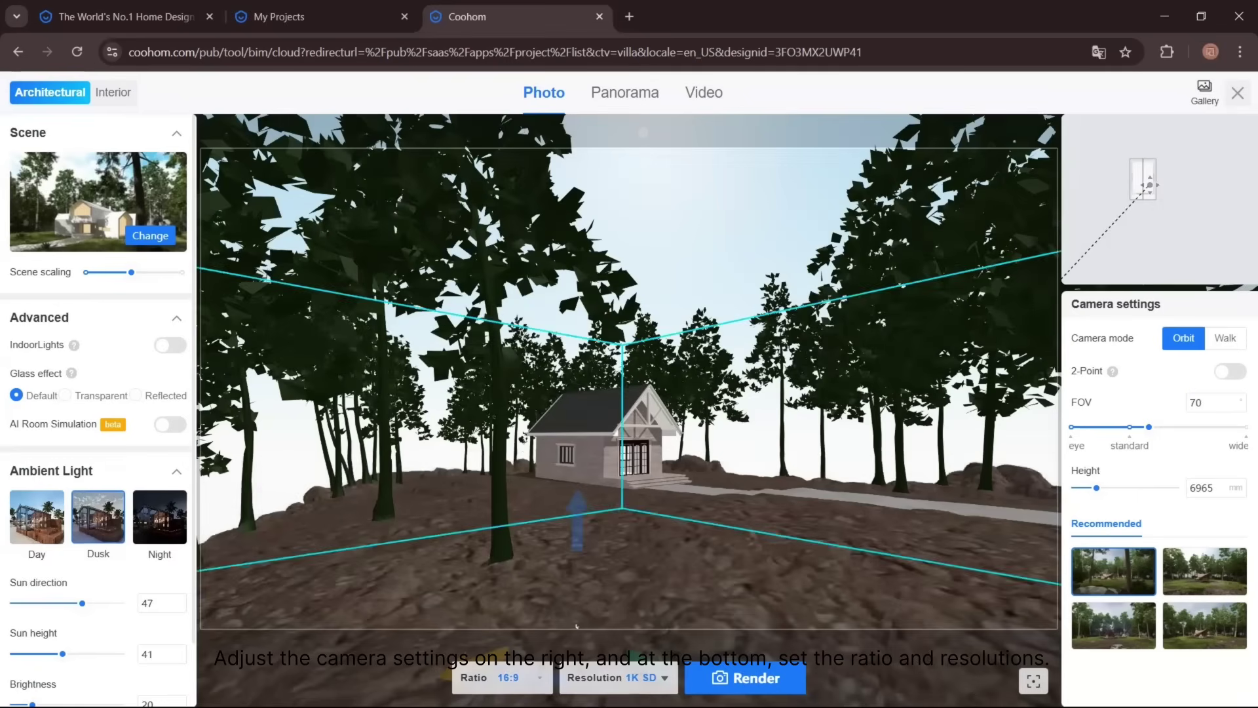
# - Set the photo resolution to 4K UHD with the 16:9 ratio and render the cabin scene
pyautogui.click(502, 677)
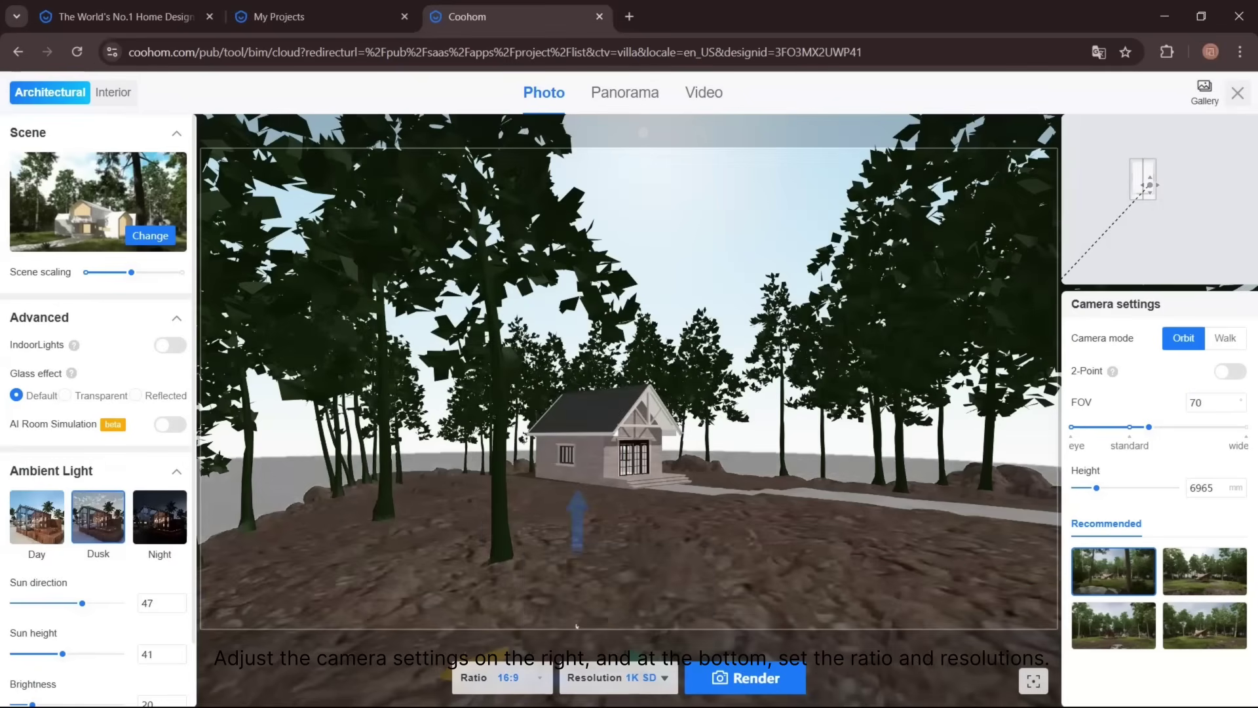
pyautogui.click(616, 677)
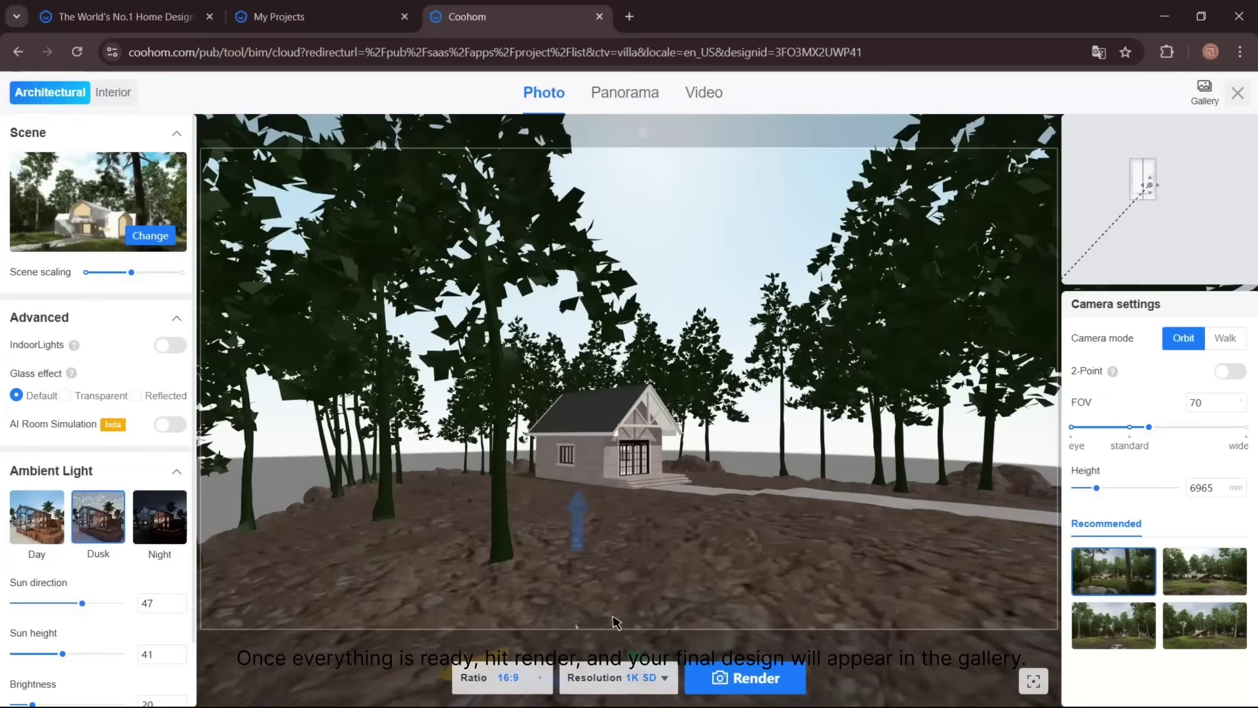
pyautogui.click(635, 680)
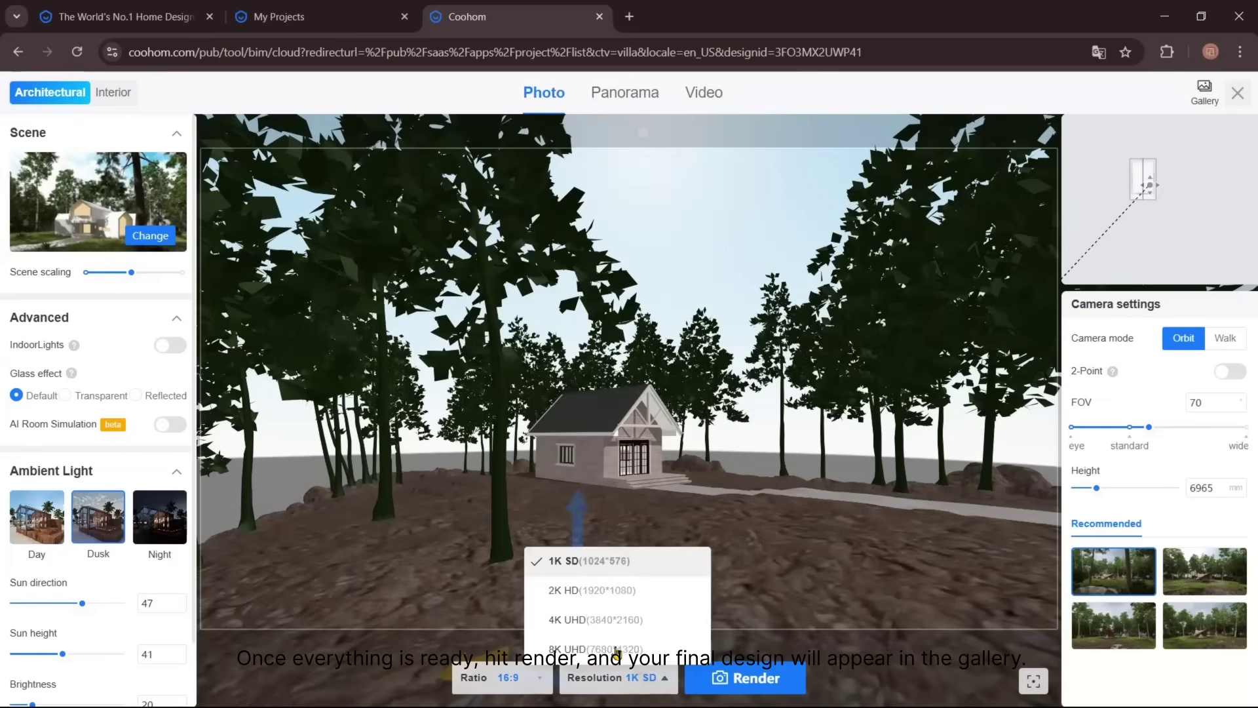
pyautogui.click(567, 648)
pyautogui.click(616, 677)
pyautogui.click(616, 677)
pyautogui.click(749, 677)
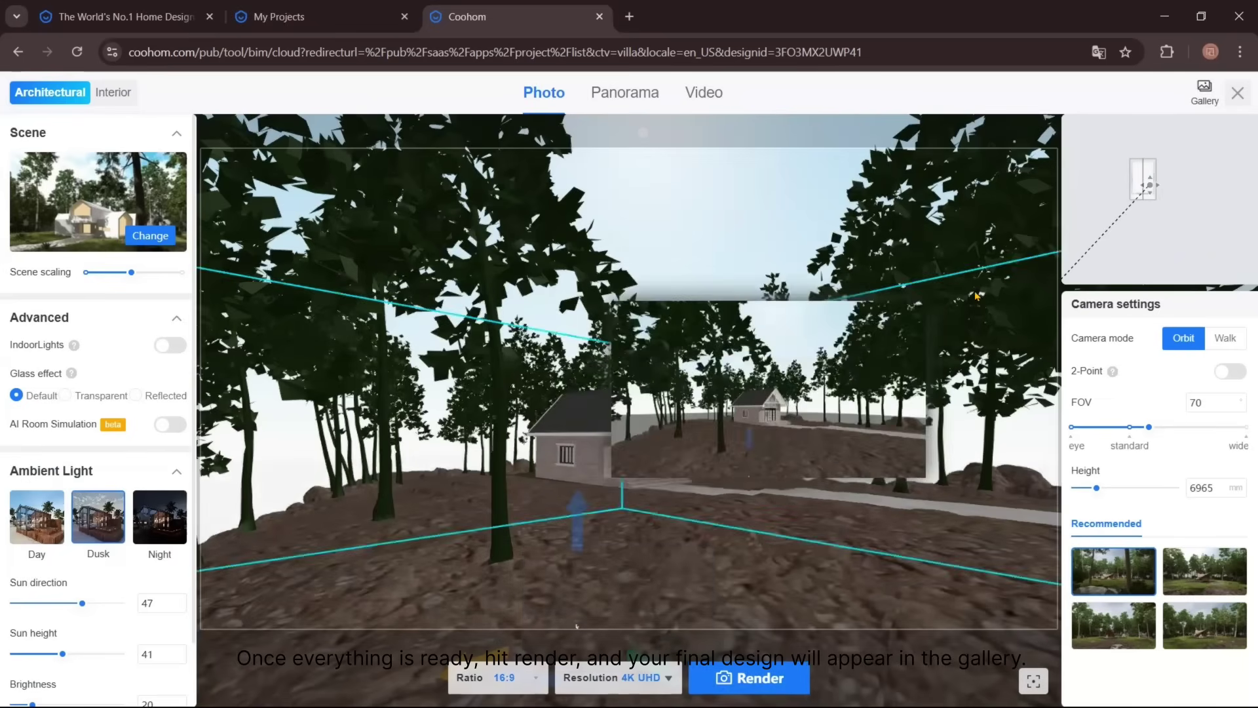